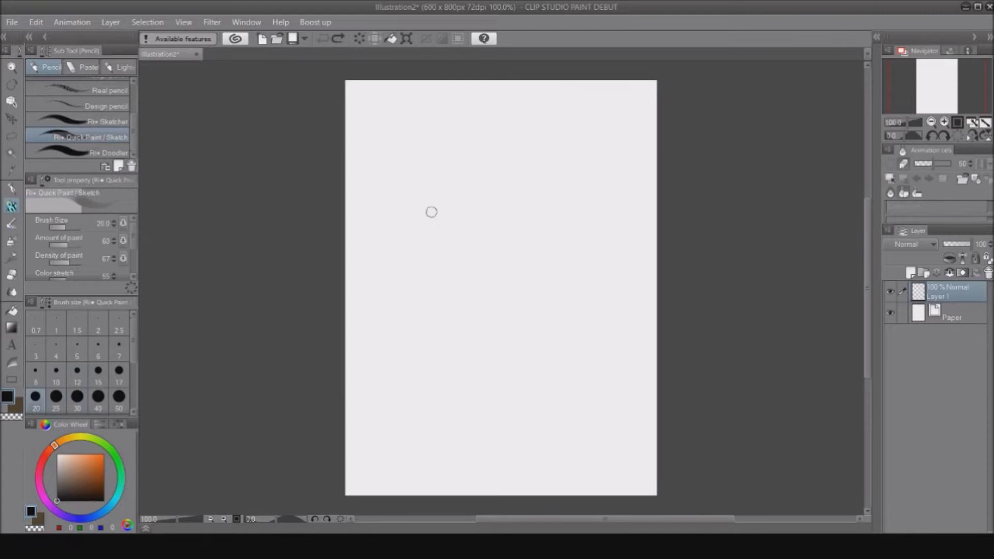
# - Sketch the boxy head outline with a curved vertical centre line and a horizontal eye line in the canvas's upper middle
pyautogui.moveTo(439, 168); pyautogui.dragTo(542, 147)
pyautogui.moveTo(546, 148); pyautogui.dragTo(553, 272)
pyautogui.moveTo(559, 209); pyautogui.dragTo(557, 294)
pyautogui.moveTo(464, 305); pyautogui.dragTo(554, 289)
pyautogui.moveTo(473, 312); pyautogui.dragTo(543, 303)
pyautogui.moveTo(483, 164); pyautogui.dragTo(507, 332)
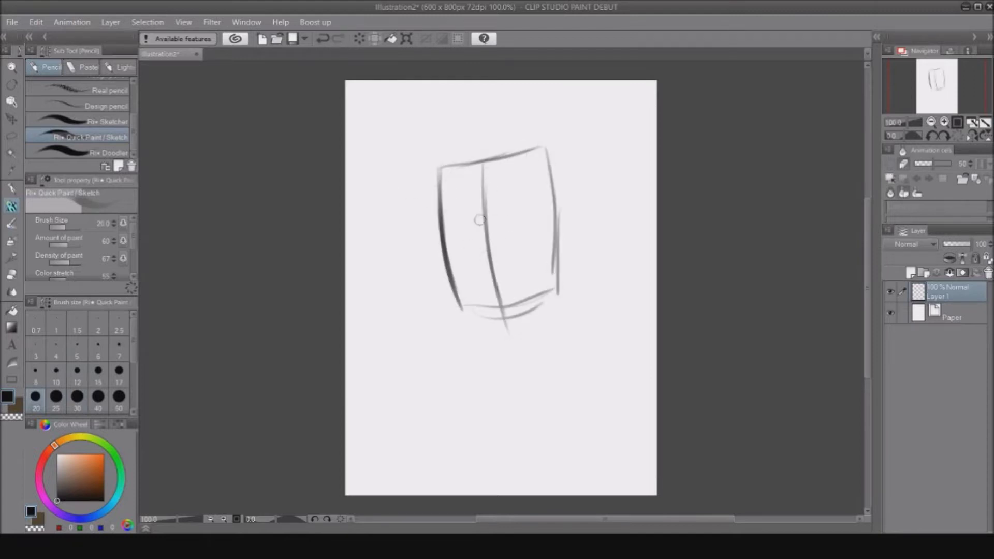
pyautogui.moveTo(433, 221); pyautogui.dragTo(578, 201)
# - Sketch both sides of the neck below the head, with the shoulder sloping down toward the canvas's right side
pyautogui.moveTo(501, 308); pyautogui.dragTo(491, 383)
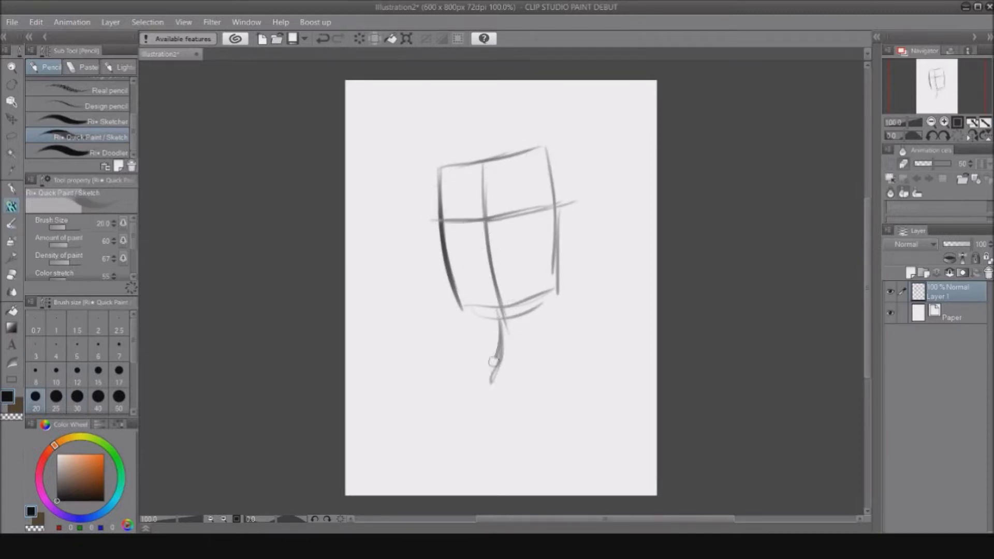
pyautogui.hotkey('ctrl', 'z')
pyautogui.hotkey('ctrl', 'z')
pyautogui.moveTo(496, 311); pyautogui.dragTo(491, 383)
pyautogui.moveTo(541, 298); pyautogui.dragTo(537, 366)
pyautogui.moveTo(539, 321); pyautogui.dragTo(551, 379)
pyautogui.moveTo(539, 315); pyautogui.dragTo(600, 416)
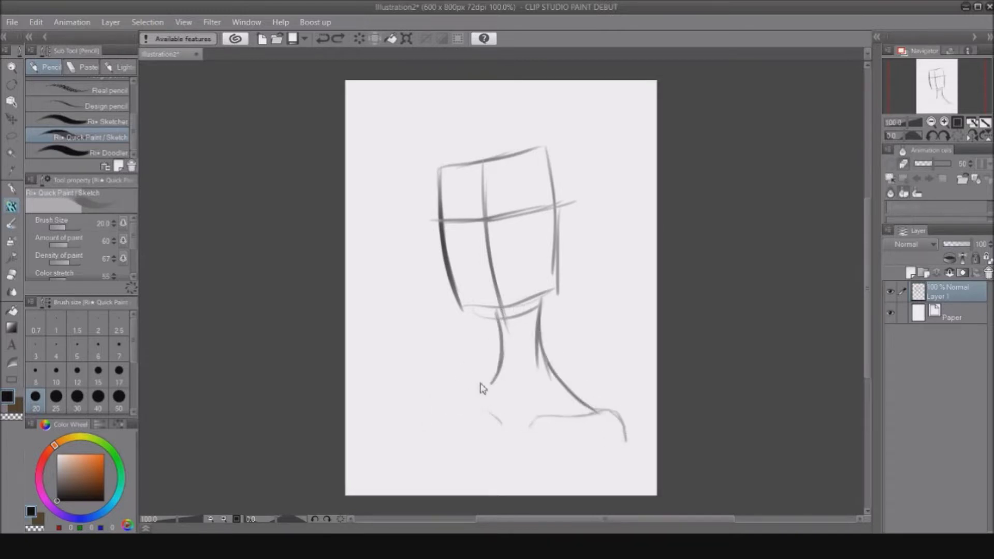
pyautogui.moveTo(493, 311); pyautogui.dragTo(495, 359)
# - Sketch a long sweeping hair strand from the forehead around the cheek, across the neck and into curls near the canvas's bottom
pyautogui.moveTo(580, 224); pyautogui.dragTo(565, 282)
pyautogui.moveTo(570, 274); pyautogui.dragTo(539, 473)
pyautogui.hotkey('ctrl', 'z')
pyautogui.moveTo(579, 256)
pyautogui.mouseDown()
pyautogui.moveTo(519, 483)
pyautogui.moveTo(538, 483)
pyautogui.mouseUp()
pyautogui.hotkey('ctrl', 'z')
pyautogui.hotkey('ctrl', 'z')
pyautogui.moveTo(461, 153)
pyautogui.mouseDown()
pyautogui.moveTo(601, 254)
pyautogui.moveTo(562, 414)
pyautogui.moveTo(622, 480)
pyautogui.mouseUp()
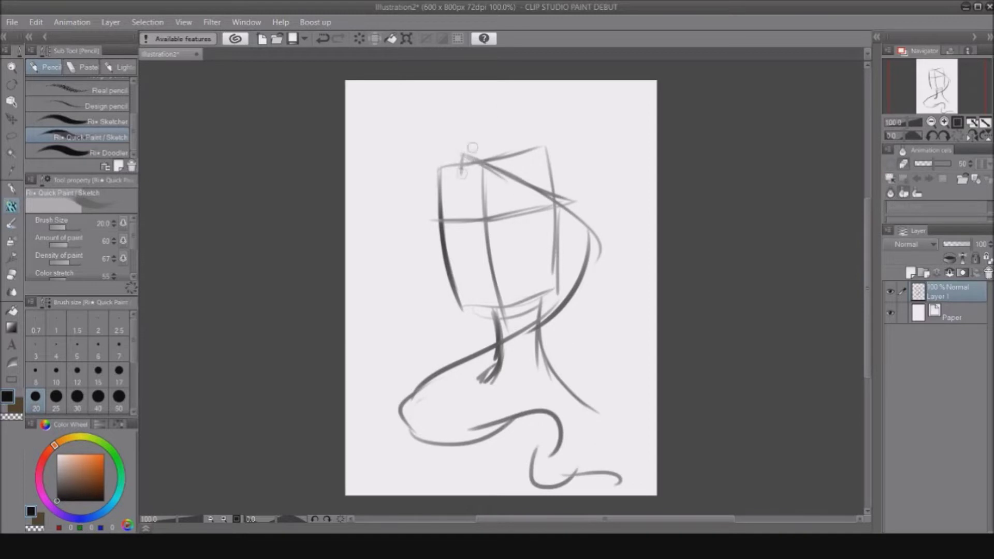
pyautogui.hotkey('ctrl', 'z')
# - Sketch the large flower petals that droop over the left side of the forehead and cover one eye
pyautogui.moveTo(449, 154)
pyautogui.mouseDown()
pyautogui.moveTo(479, 196)
pyautogui.moveTo(471, 233)
pyautogui.mouseUp()
pyautogui.moveTo(452, 211); pyautogui.dragTo(473, 230)
pyautogui.moveTo(453, 213); pyautogui.dragTo(445, 242)
pyautogui.moveTo(440, 153)
pyautogui.mouseDown()
pyautogui.moveTo(444, 240)
pyautogui.moveTo(473, 233)
pyautogui.mouseUp()
pyautogui.moveTo(446, 154); pyautogui.dragTo(455, 209)
# - Complete the hair flower with petals sweeping above the head, a petal at the far left and small stamens in its centre
pyautogui.moveTo(448, 153)
pyautogui.mouseDown()
pyautogui.moveTo(551, 127)
pyautogui.moveTo(510, 151)
pyautogui.moveTo(522, 146)
pyautogui.mouseUp()
pyautogui.moveTo(439, 137)
pyautogui.mouseDown()
pyautogui.moveTo(538, 111)
pyautogui.moveTo(543, 90)
pyautogui.mouseUp()
pyautogui.moveTo(544, 91); pyautogui.dragTo(518, 105)
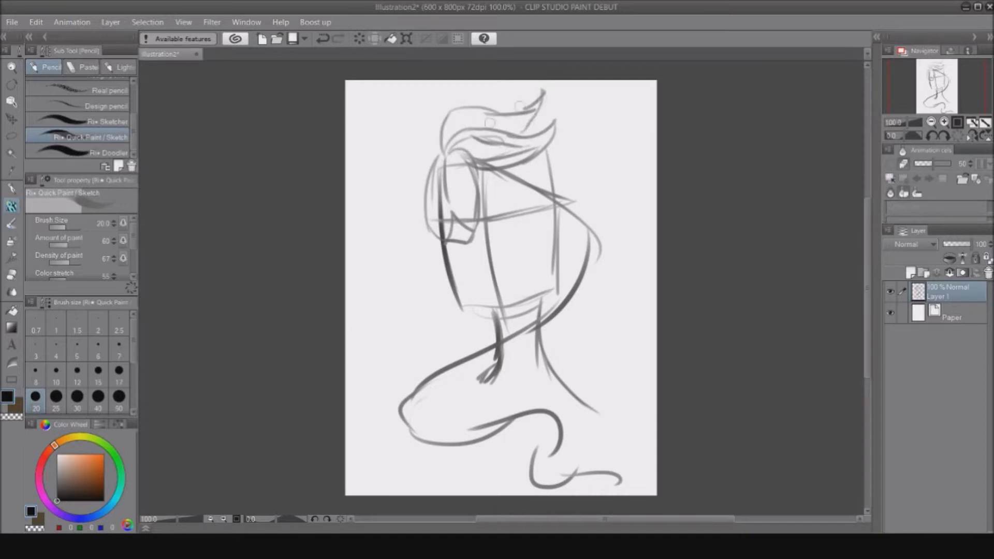
pyautogui.hotkey('ctrl', 'z')
pyautogui.hotkey('ctrl', 'z')
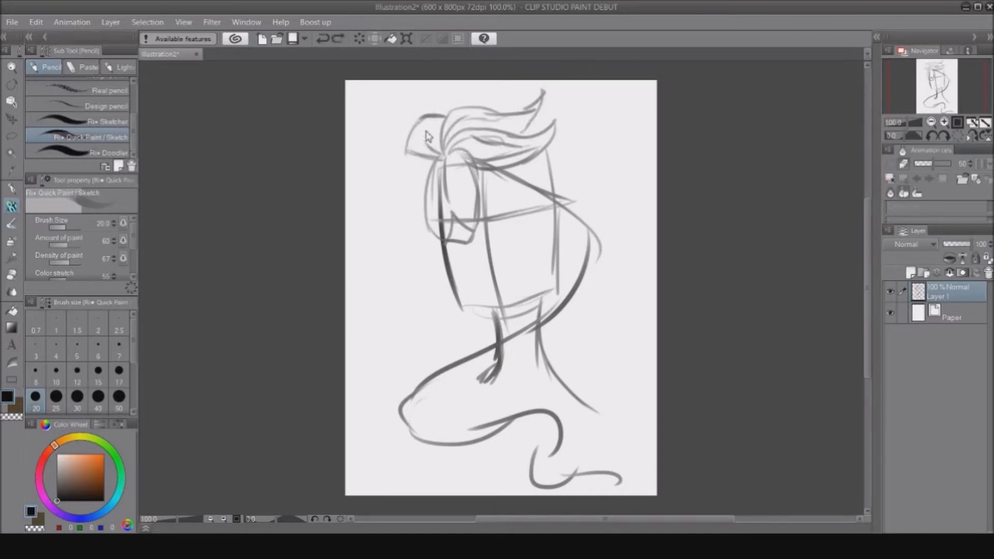
pyautogui.moveTo(411, 184); pyautogui.dragTo(410, 195)
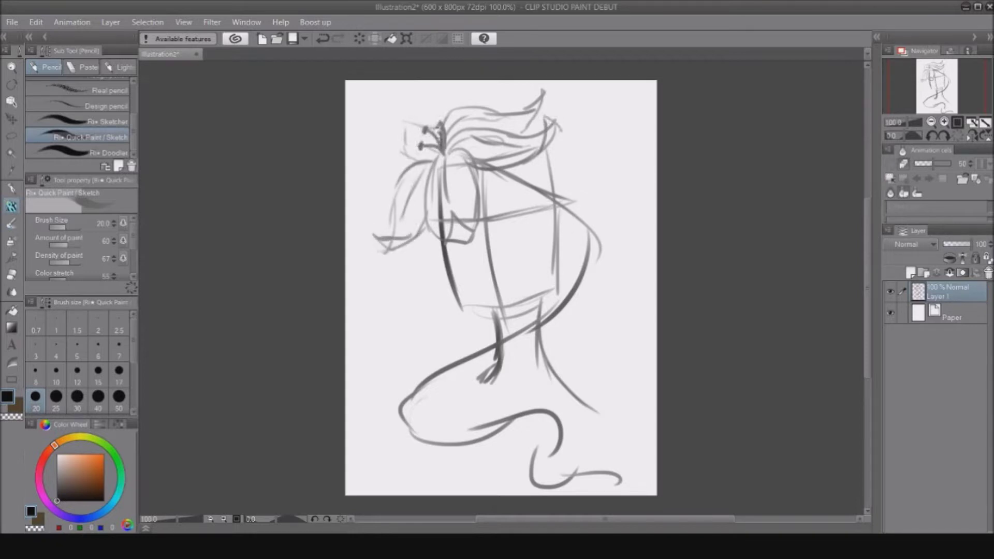
# - Darken the cheek and jaw outline and sketch the visible eye with its upper lashes, iris and lower lid
pyautogui.moveTo(443, 242)
pyautogui.mouseDown()
pyautogui.moveTo(477, 295)
pyautogui.moveTo(557, 264)
pyautogui.moveTo(534, 283)
pyautogui.mouseUp()
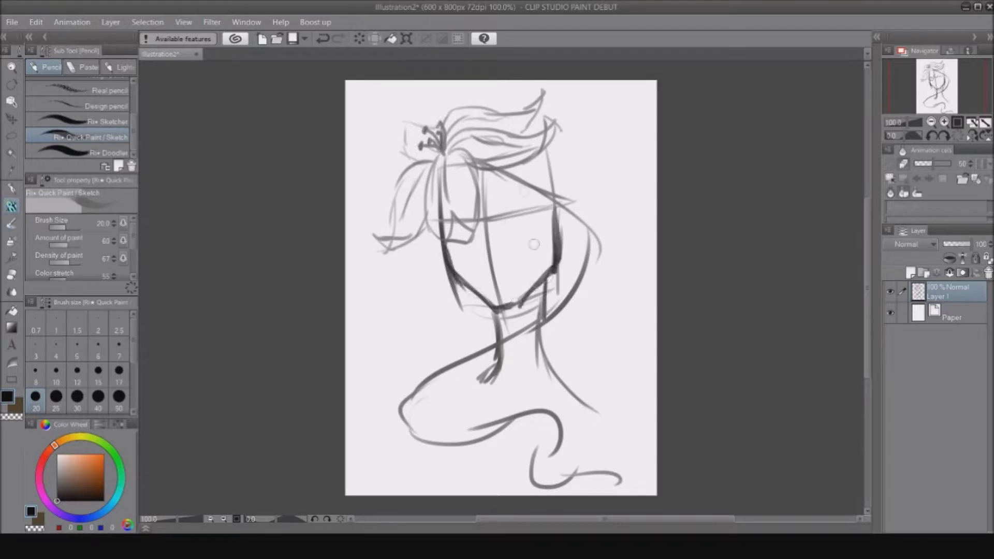
pyautogui.click(941, 121)
pyautogui.click(940, 80)
pyautogui.moveTo(491, 243)
pyautogui.mouseDown()
pyautogui.moveTo(500, 218)
pyautogui.moveTo(557, 220)
pyautogui.mouseUp()
pyautogui.moveTo(489, 210)
pyautogui.mouseDown()
pyautogui.moveTo(585, 220)
pyautogui.moveTo(534, 203)
pyautogui.mouseUp()
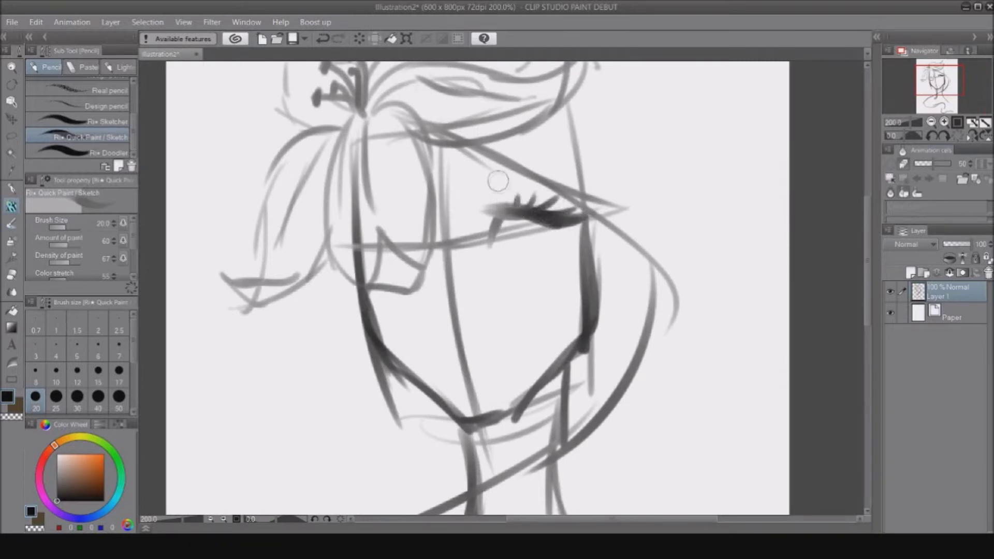
pyautogui.moveTo(518, 239)
pyautogui.mouseDown()
pyautogui.moveTo(541, 225)
pyautogui.moveTo(528, 249)
pyautogui.moveTo(552, 248)
pyautogui.moveTo(503, 252)
pyautogui.moveTo(534, 225)
pyautogui.moveTo(549, 247)
pyautogui.mouseUp()
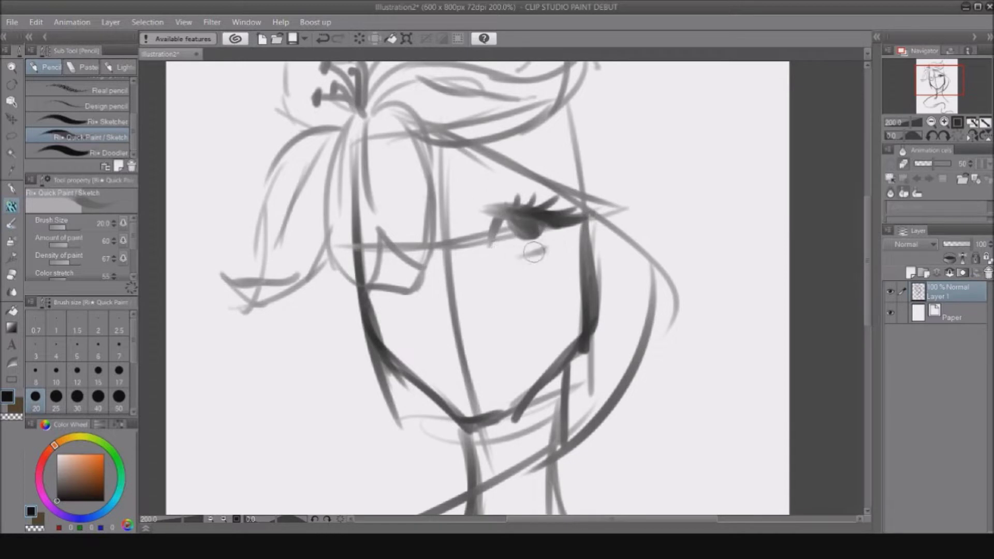
# - Sketch the nose with a nostril, the eyebrow above the eye and the small lips
pyautogui.moveTo(442, 250); pyautogui.dragTo(465, 328)
pyautogui.click(475, 308)
pyautogui.moveTo(479, 181)
pyautogui.mouseDown()
pyautogui.moveTo(538, 177)
pyautogui.moveTo(544, 188)
pyautogui.mouseUp()
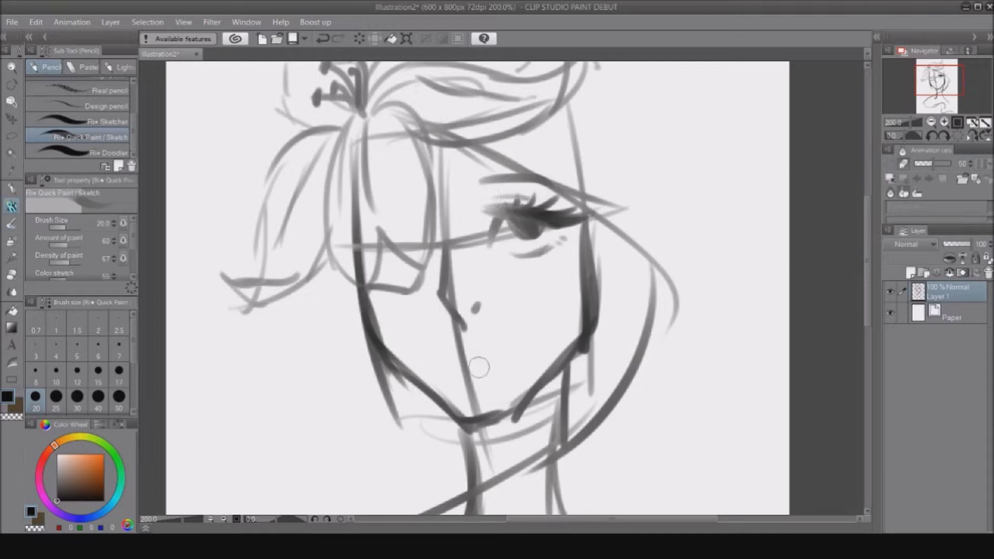
pyautogui.moveTo(461, 370)
pyautogui.mouseDown()
pyautogui.moveTo(495, 366)
pyautogui.moveTo(472, 377)
pyautogui.mouseUp()
pyautogui.hotkey('ctrl', 'z')
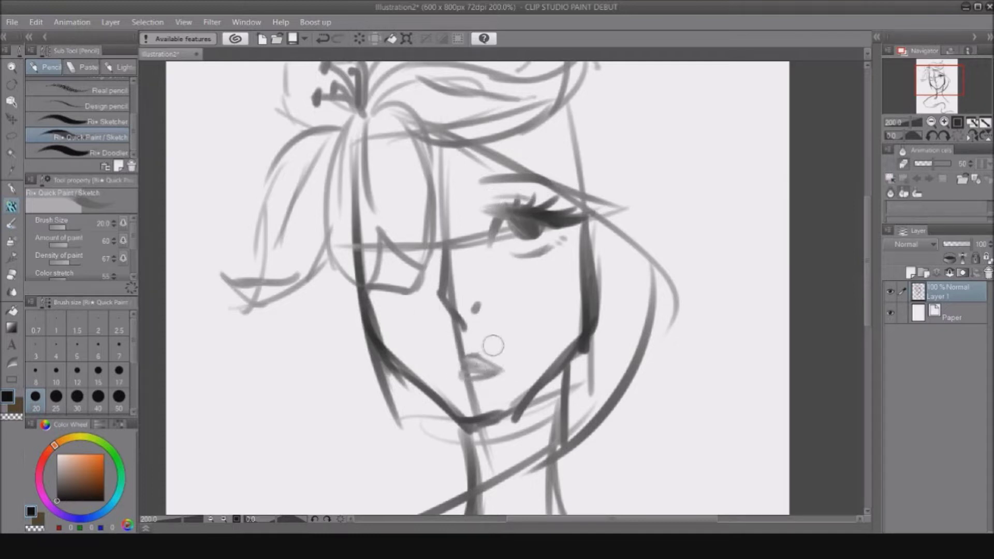
# - Sketch the outer hair contour from the top of the head around the right side, with flowing strands across the shoulder
pyautogui.click(933, 121)
pyautogui.moveTo(942, 93); pyautogui.dragTo(941, 87)
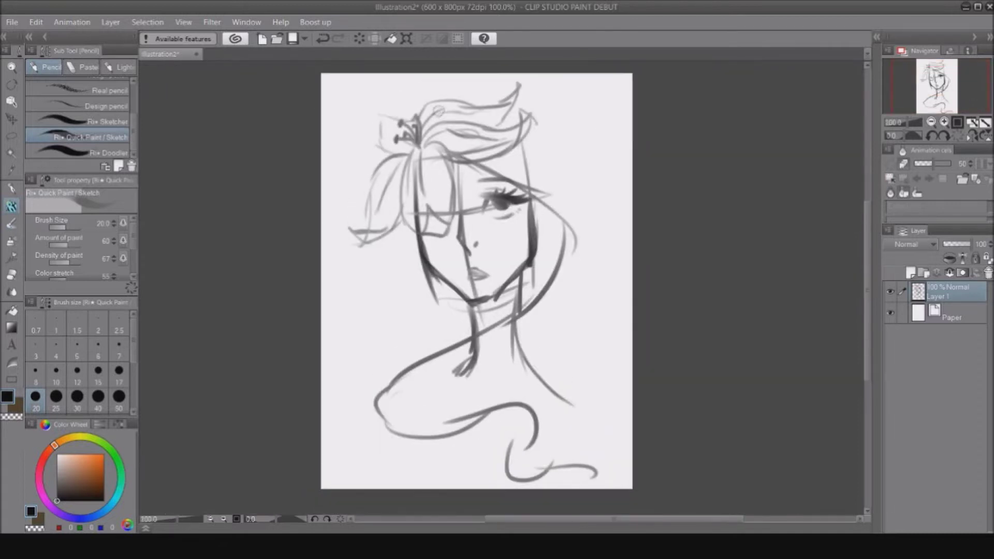
pyautogui.moveTo(528, 123); pyautogui.dragTo(593, 176)
pyautogui.moveTo(575, 157)
pyautogui.mouseDown()
pyautogui.moveTo(605, 255)
pyautogui.moveTo(510, 385)
pyautogui.mouseUp()
pyautogui.moveTo(474, 383)
pyautogui.mouseDown()
pyautogui.moveTo(553, 417)
pyautogui.moveTo(541, 463)
pyautogui.mouseUp()
pyautogui.moveTo(536, 451); pyautogui.dragTo(587, 452)
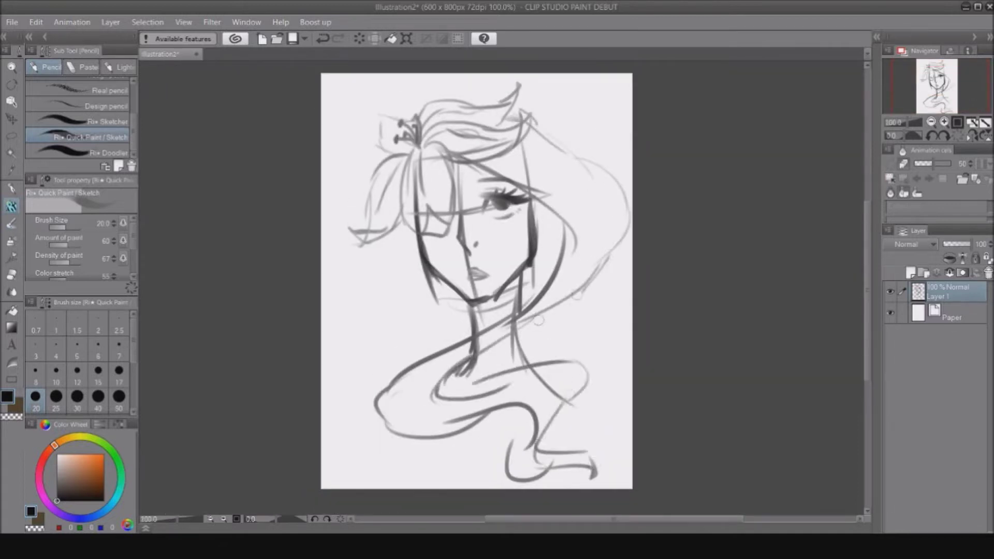
# - Extend the hair on the right side with wavy strands running down to the lower right corner of the canvas
pyautogui.moveTo(629, 253); pyautogui.dragTo(591, 348)
pyautogui.moveTo(584, 334); pyautogui.dragTo(590, 437)
pyautogui.hotkey('ctrl', 'z')
pyautogui.moveTo(608, 389); pyautogui.dragTo(607, 467)
# - Sketch a long wavy hair strand from below the flower down the left side to the canvas's bottom edge
pyautogui.moveTo(398, 239); pyautogui.dragTo(353, 291)
pyautogui.hotkey('ctrl', 'z')
pyautogui.moveTo(413, 231); pyautogui.dragTo(374, 359)
pyautogui.moveTo(396, 345); pyautogui.dragTo(328, 404)
pyautogui.moveTo(328, 397)
pyautogui.mouseDown()
pyautogui.moveTo(351, 433)
pyautogui.moveTo(349, 485)
pyautogui.mouseUp()
pyautogui.hotkey('ctrl', 'z')
pyautogui.hotkey('ctrl', 'z')
pyautogui.moveTo(327, 397); pyautogui.dragTo(380, 423)
pyautogui.moveTo(354, 417); pyautogui.dragTo(364, 474)
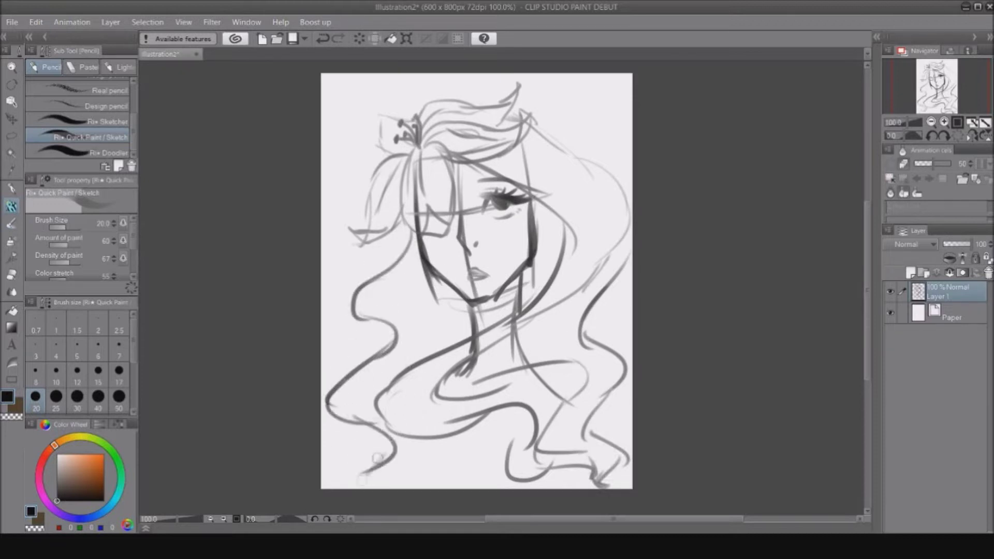
# - Add inner wavy strands beside the left cheek and neck, plus short lines below the large hair curve
pyautogui.moveTo(423, 266); pyautogui.dragTo(400, 312)
pyautogui.moveTo(398, 300)
pyautogui.mouseDown()
pyautogui.moveTo(406, 372)
pyautogui.moveTo(393, 380)
pyautogui.mouseUp()
pyautogui.moveTo(422, 441); pyautogui.dragTo(388, 488)
pyautogui.hotkey('ctrl', 'z')
pyautogui.moveTo(439, 285); pyautogui.dragTo(465, 334)
pyautogui.moveTo(445, 439); pyautogui.dragTo(471, 489)
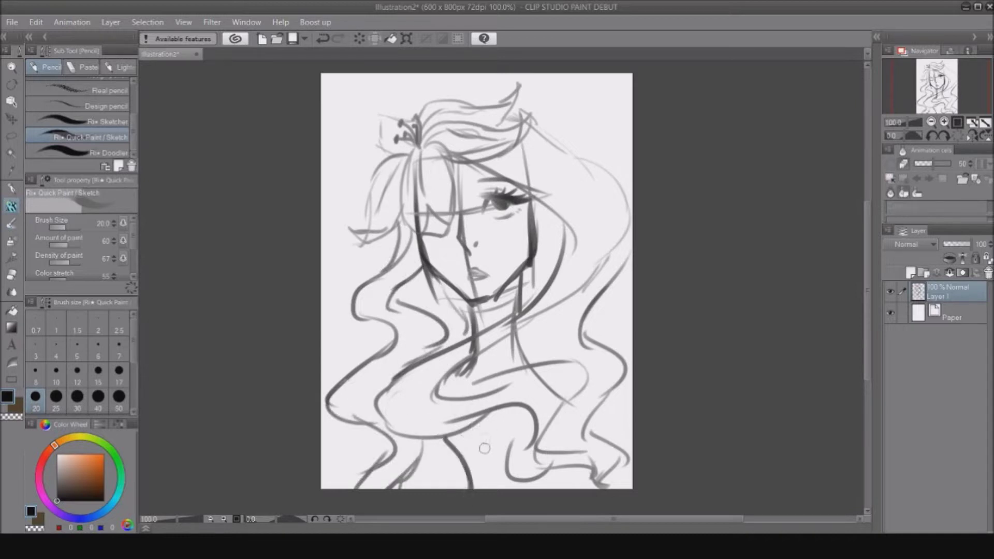
# - Refine the small curl at the bottom of the hair and sketch the ear edge beside the right cheek
pyautogui.hotkey('ctrl', 'z')
pyautogui.moveTo(479, 425)
pyautogui.mouseDown()
pyautogui.moveTo(520, 456)
pyautogui.moveTo(506, 459)
pyautogui.mouseUp()
pyautogui.hotkey('ctrl', 'z')
pyautogui.moveTo(486, 417); pyautogui.dragTo(505, 441)
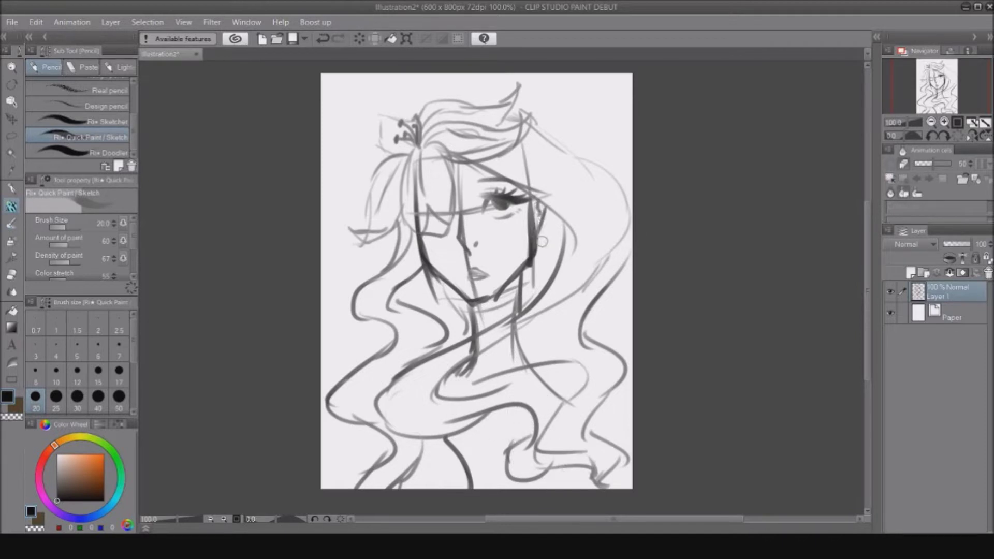
pyautogui.moveTo(469, 432); pyautogui.dragTo(519, 485)
pyautogui.hotkey('ctrl', 'z')
# - Sketch a small five-petal flower on the cheek below the eye, undoing the extra petals beneath it
pyautogui.click(945, 123)
pyautogui.moveTo(520, 258)
pyautogui.mouseDown()
pyautogui.moveTo(508, 234)
pyautogui.moveTo(526, 260)
pyautogui.mouseUp()
pyautogui.moveTo(538, 235)
pyautogui.mouseDown()
pyautogui.moveTo(527, 265)
pyautogui.moveTo(539, 289)
pyautogui.mouseUp()
pyautogui.moveTo(524, 274)
pyautogui.mouseDown()
pyautogui.moveTo(507, 283)
pyautogui.moveTo(491, 254)
pyautogui.mouseUp()
pyautogui.moveTo(520, 290); pyautogui.dragTo(543, 298)
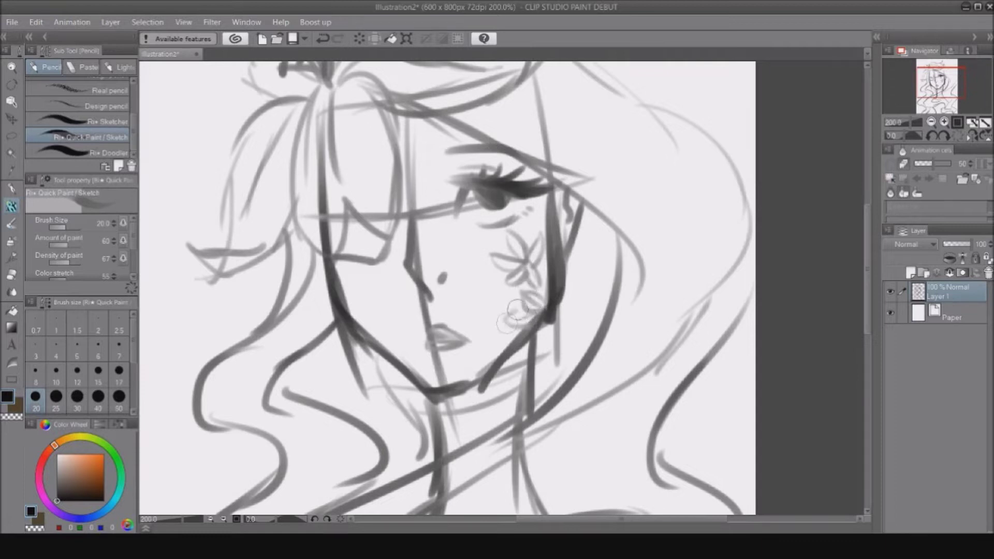
pyautogui.hotkey('ctrl', 'z')
pyautogui.hotkey('ctrl', 'z')
pyautogui.hotkey('ctrl', 'z')
pyautogui.hotkey('ctrl', 'z')
# - Erase the loose lines below the large hair curve and redraw the curve's lower edge with the sketch pencil
pyautogui.click(931, 122)
pyautogui.click(932, 122)
pyautogui.moveTo(951, 97); pyautogui.dragTo(951, 103)
pyautogui.press('e')
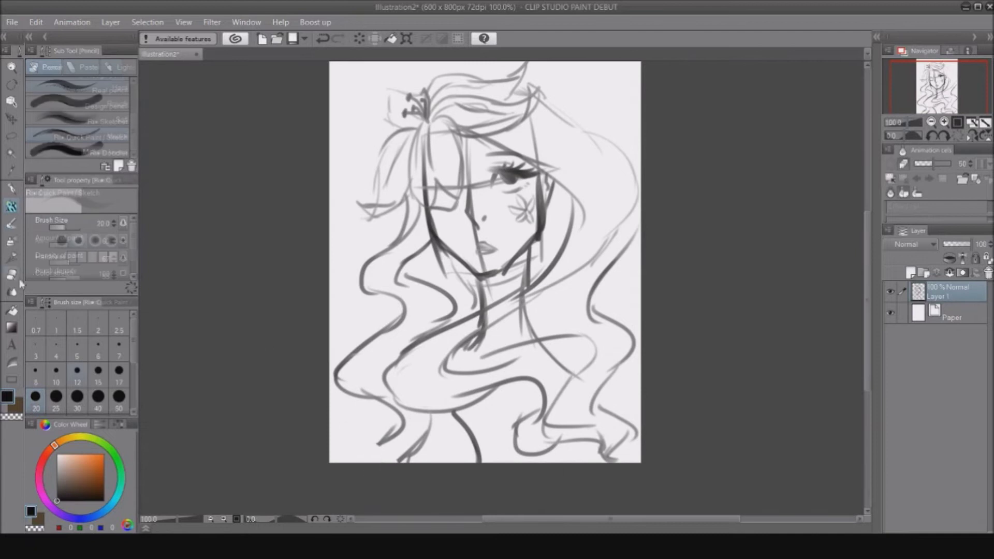
pyautogui.moveTo(408, 455); pyautogui.dragTo(472, 448)
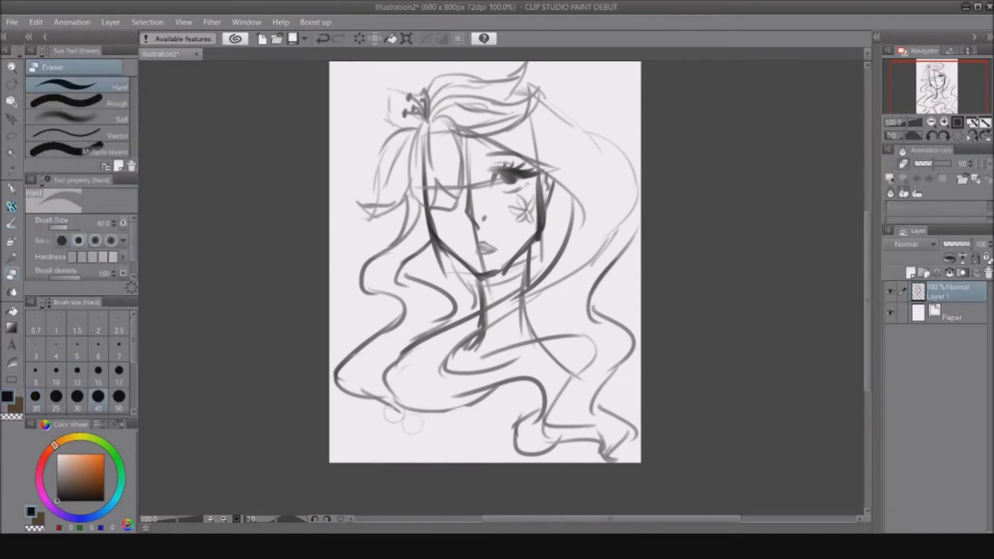
pyautogui.press('p')
pyautogui.moveTo(370, 399); pyautogui.dragTo(465, 413)
pyautogui.moveTo(466, 413); pyautogui.dragTo(453, 458)
pyautogui.hotkey('ctrl', 'z')
pyautogui.moveTo(410, 422); pyautogui.dragTo(461, 433)
pyautogui.moveTo(417, 438); pyautogui.dragTo(503, 440)
pyautogui.moveTo(488, 400); pyautogui.dragTo(500, 442)
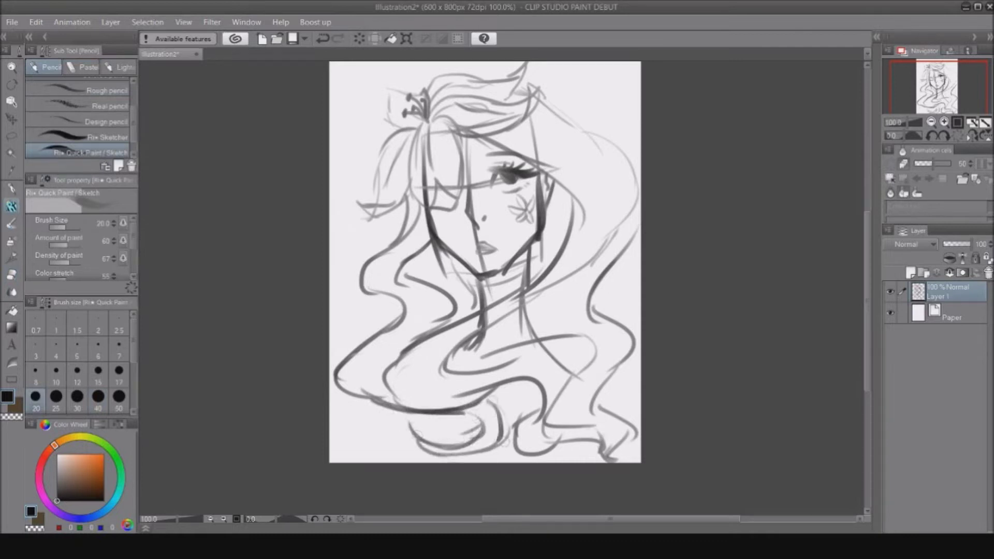
pyautogui.hotkey('ctrl', 'z')
pyautogui.hotkey('ctrl', 'z')
pyautogui.hotkey('ctrl', 'z')
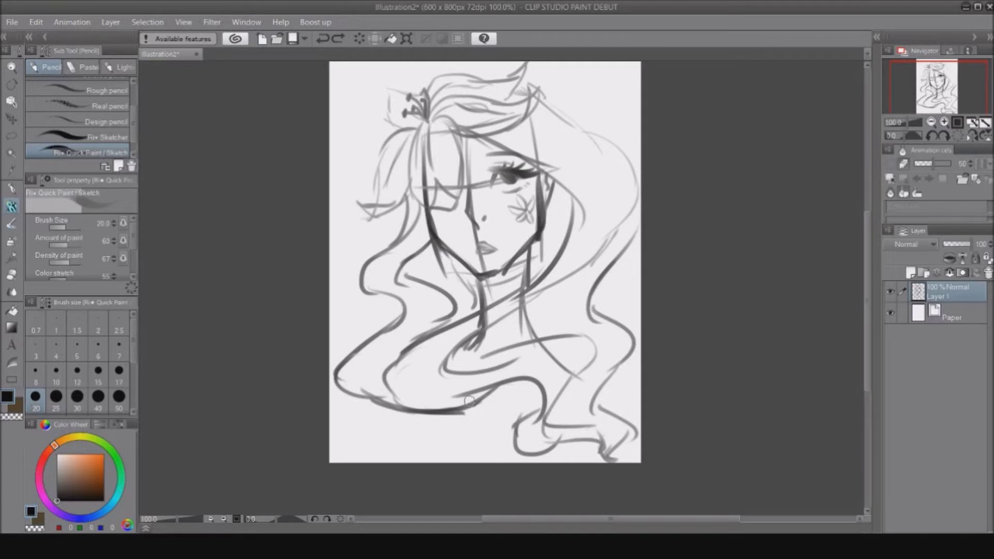
# - Add a new layer above the sketch and lower the opacity of Layer 1 to 45%
pyautogui.click(910, 273)
pyautogui.scroll(4, 468, 158)
pyautogui.moveTo(467, 157); pyautogui.dragTo(421, 187)
pyautogui.click(947, 313)
pyautogui.moveTo(963, 244); pyautogui.dragTo(956, 245)
# - Select the drawn lines of Layer 1, fill them with teal and clear the selection
pyautogui.keyDown('ctrl'); pyautogui.click(945, 313); pyautogui.keyUp('ctrl')
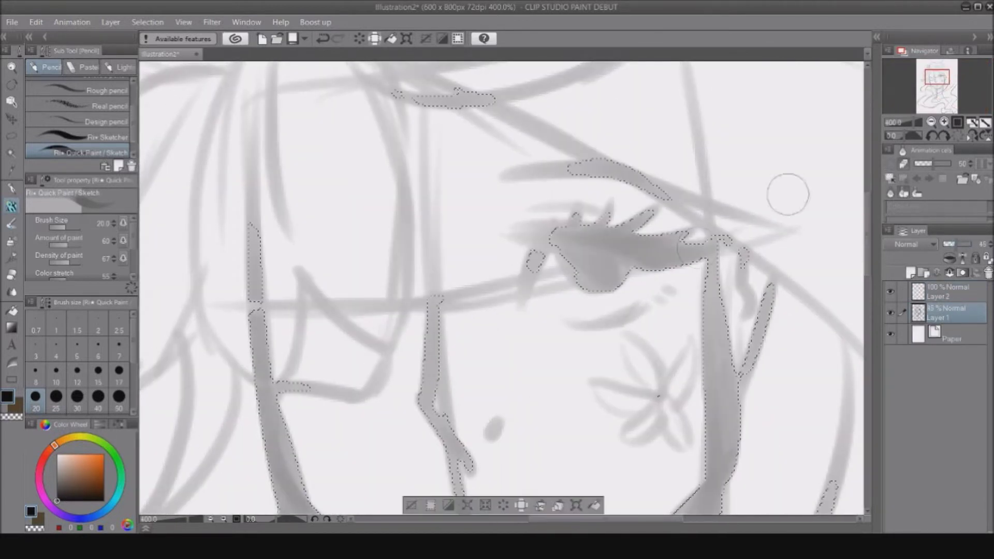
pyautogui.click(115, 500)
pyautogui.click(84, 467)
pyautogui.click(595, 505)
pyautogui.click(594, 505)
pyautogui.click(101, 475)
pyautogui.click(595, 506)
pyautogui.click(411, 506)
# - Ink the inner corner of the eye on Layer 2 with the G-pen in black
pyautogui.click(924, 298)
pyautogui.click(12, 188)
pyautogui.moveTo(515, 309)
pyautogui.mouseDown()
pyautogui.moveTo(639, 474)
pyautogui.moveTo(780, 137)
pyautogui.mouseUp()
pyautogui.hotkey('ctrl', 'z')
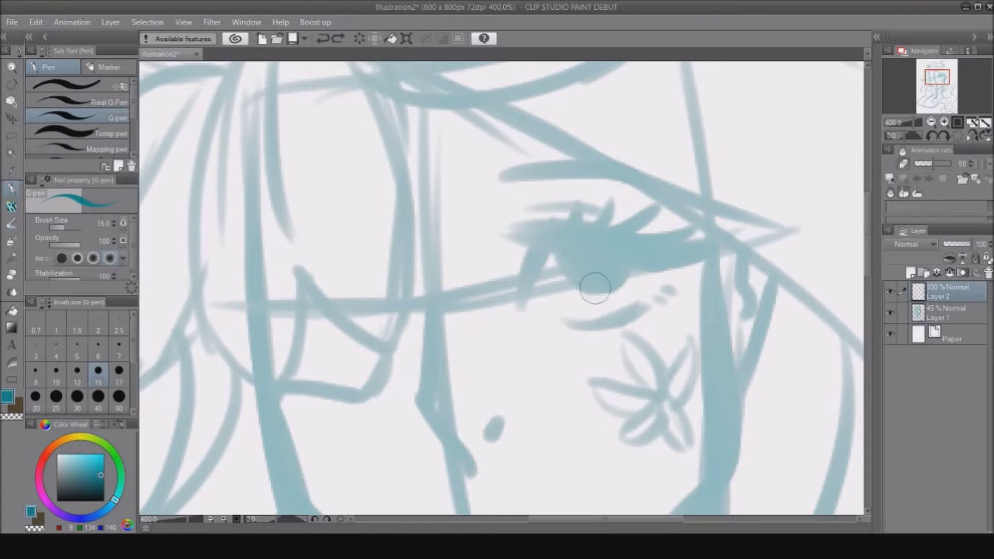
pyautogui.click(57, 500)
pyautogui.scroll(3, 753, 284)
pyautogui.moveTo(290, 329)
pyautogui.mouseDown()
pyautogui.moveTo(317, 223)
pyautogui.moveTo(579, 233)
pyautogui.mouseUp()
pyautogui.hotkey('ctrl', 'z')
pyautogui.moveTo(296, 311); pyautogui.dragTo(362, 161)
# - Ink the thick upper eyelid line across the eye, tapering it into an upturned outer tip
pyautogui.moveTo(266, 187)
pyautogui.mouseDown()
pyautogui.moveTo(564, 237)
pyautogui.moveTo(715, 165)
pyautogui.mouseUp()
pyautogui.moveTo(568, 205); pyautogui.dragTo(706, 153)
pyautogui.hotkey('ctrl', 'z')
pyautogui.hotkey('ctrl', 'z')
pyautogui.moveTo(552, 224)
pyautogui.mouseDown()
pyautogui.moveTo(717, 157)
pyautogui.moveTo(606, 227)
pyautogui.moveTo(724, 165)
pyautogui.mouseUp()
pyautogui.hotkey('ctrl', 'z')
pyautogui.hotkey('ctrl', 'z')
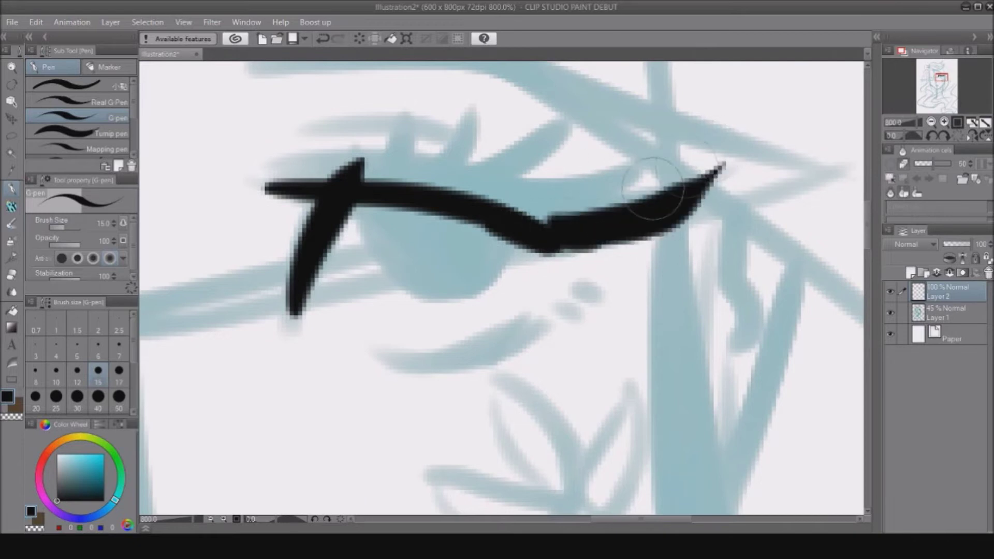
pyautogui.moveTo(501, 188); pyautogui.dragTo(649, 148)
pyautogui.moveTo(472, 179); pyautogui.dragTo(566, 107)
pyautogui.moveTo(445, 161); pyautogui.dragTo(472, 108)
pyautogui.moveTo(399, 156); pyautogui.dragTo(402, 106)
pyautogui.moveTo(357, 170)
pyautogui.mouseDown()
pyautogui.moveTo(400, 168)
pyautogui.moveTo(566, 222)
pyautogui.moveTo(466, 185)
pyautogui.moveTo(303, 162)
pyautogui.moveTo(381, 170)
pyautogui.mouseUp()
pyautogui.hotkey('ctrl', 'z')
pyautogui.hotkey('ctrl', 'z')
pyautogui.hotkey('ctrl', 'z')
pyautogui.hotkey('ctrl', 'z')
pyautogui.hotkey('ctrl', 'z')
pyautogui.hotkey('ctrl', 'z')
pyautogui.hotkey('ctrl', 'z')
pyautogui.hotkey('ctrl', 'z')
pyautogui.hotkey('ctrl', 'z')
pyautogui.hotkey('ctrl', 'z')
pyautogui.hotkey('ctrl', 'z')
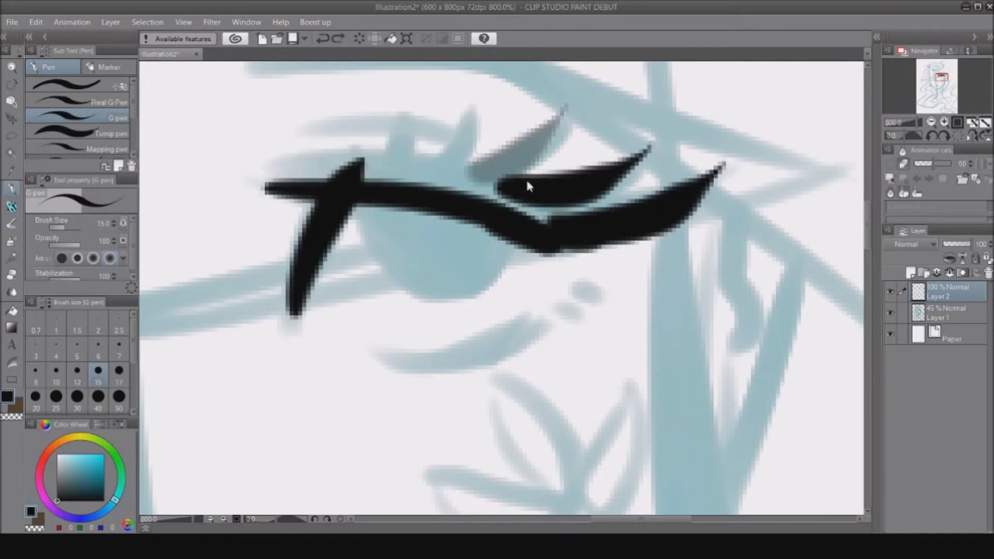
# - Ink the inner corner of the eye again and redraw the thick upper eyelid out to its upturned outer tip
pyautogui.moveTo(291, 331); pyautogui.dragTo(341, 184)
pyautogui.hotkey('ctrl', 'z')
pyautogui.moveTo(294, 315)
pyautogui.mouseDown()
pyautogui.moveTo(343, 170)
pyautogui.moveTo(291, 318)
pyautogui.moveTo(340, 183)
pyautogui.moveTo(329, 179)
pyautogui.mouseUp()
pyautogui.hotkey('ctrl', 'z')
pyautogui.hotkey('ctrl', 'z')
pyautogui.moveTo(310, 308); pyautogui.dragTo(358, 171)
pyautogui.moveTo(270, 188); pyautogui.dragTo(711, 198)
pyautogui.hotkey('ctrl', 'z')
pyautogui.moveTo(741, 165)
pyautogui.mouseDown()
pyautogui.moveTo(266, 176)
pyautogui.moveTo(701, 198)
pyautogui.moveTo(733, 189)
pyautogui.mouseUp()
pyautogui.hotkey('ctrl', 'z')
pyautogui.moveTo(290, 179)
pyautogui.mouseDown()
pyautogui.moveTo(548, 215)
pyautogui.moveTo(705, 197)
pyautogui.moveTo(408, 177)
pyautogui.moveTo(543, 228)
pyautogui.mouseUp()
# - Ink four upturned, tapering eyelashes along the upper eyelid
pyautogui.moveTo(491, 188); pyautogui.dragTo(652, 134)
pyautogui.hotkey('ctrl', 'z')
pyautogui.moveTo(489, 187)
pyautogui.mouseDown()
pyautogui.moveTo(599, 171)
pyautogui.moveTo(654, 133)
pyautogui.mouseUp()
pyautogui.hotkey('ctrl', 'z')
pyautogui.moveTo(459, 168)
pyautogui.mouseDown()
pyautogui.moveTo(571, 109)
pyautogui.moveTo(474, 104)
pyautogui.mouseUp()
pyautogui.moveTo(390, 166); pyautogui.dragTo(404, 112)
# - Ink the lower lid line with two dots beside it and a thin crease above the upper eyelid
pyautogui.moveTo(377, 352)
pyautogui.mouseDown()
pyautogui.moveTo(439, 355)
pyautogui.moveTo(528, 328)
pyautogui.mouseUp()
pyautogui.moveTo(560, 312); pyautogui.dragTo(583, 323)
pyautogui.moveTo(576, 290); pyautogui.dragTo(606, 303)
pyautogui.moveTo(293, 137); pyautogui.dragTo(442, 137)
pyautogui.hotkey('ctrl', 'z')
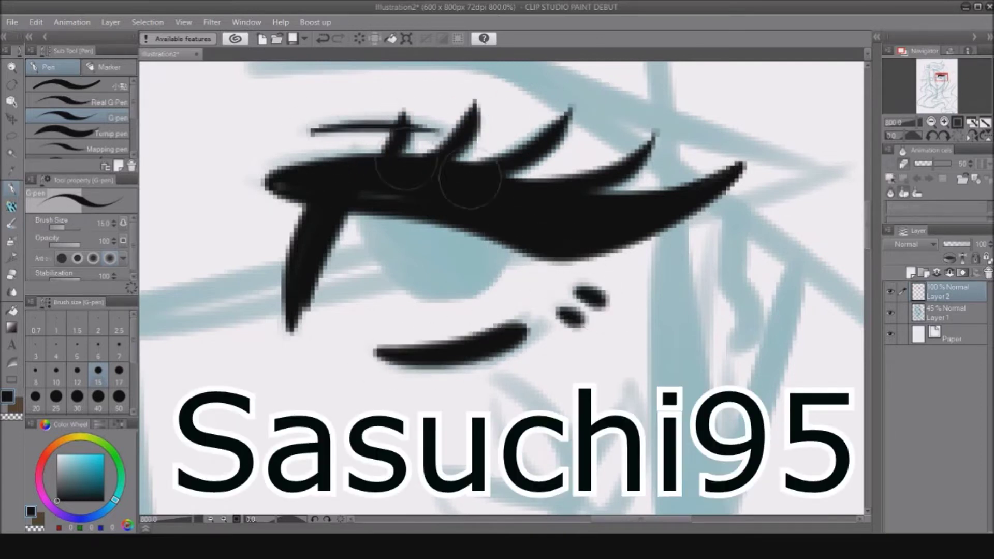
# - Ink a thick, slightly curved eyebrow above the eye
pyautogui.click(931, 122)
pyautogui.click(937, 80)
pyautogui.click(944, 122)
pyautogui.hotkey('ctrl', 'z')
pyautogui.moveTo(501, 98); pyautogui.dragTo(642, 101)
pyautogui.hotkey('ctrl', 'z')
pyautogui.hotkey('ctrl', 'z')
pyautogui.moveTo(433, 179); pyautogui.dragTo(472, 391)
pyautogui.click(936, 86)
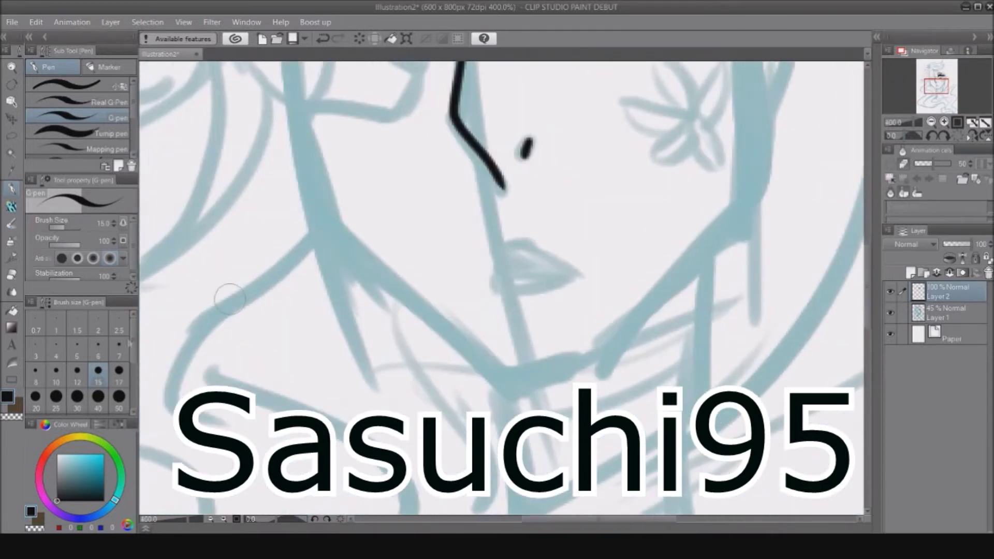
pyautogui.click(77, 349)
pyautogui.hotkey('ctrl', 'z')
pyautogui.hotkey('ctrl', 'z')
pyautogui.click(936, 81)
pyautogui.moveTo(464, 153)
pyautogui.mouseDown()
pyautogui.moveTo(452, 280)
pyautogui.moveTo(501, 344)
pyautogui.mouseUp()
pyautogui.hotkey('ctrl', 'z')
pyautogui.click(55, 374)
pyautogui.moveTo(466, 155); pyautogui.dragTo(447, 272)
pyautogui.hotkey('ctrl', 'z')
# - Ink the nose profile, the nostril and the narrow mouth outline with the brush size set to 8
pyautogui.click(36, 373)
pyautogui.moveTo(466, 155); pyautogui.dragTo(494, 338)
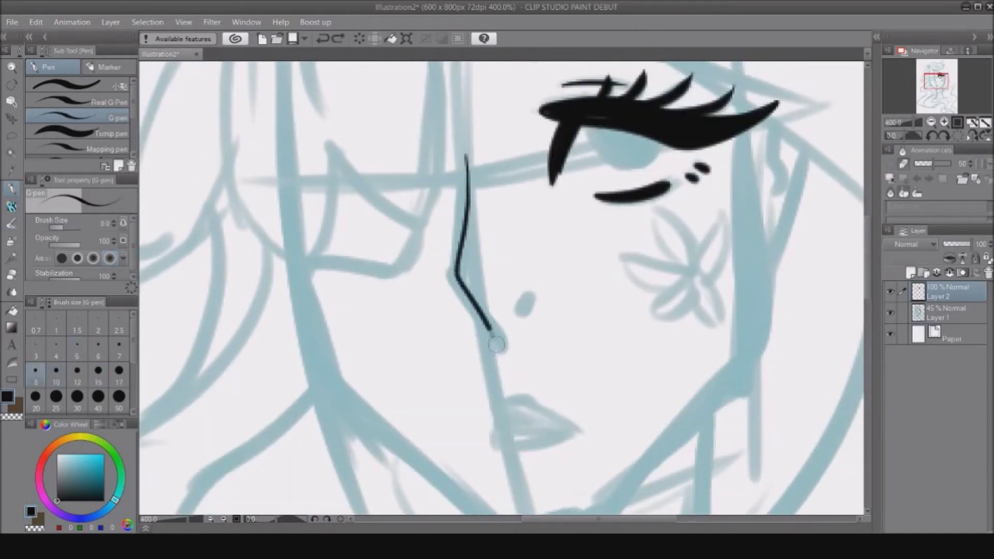
pyautogui.moveTo(499, 436); pyautogui.dragTo(573, 428)
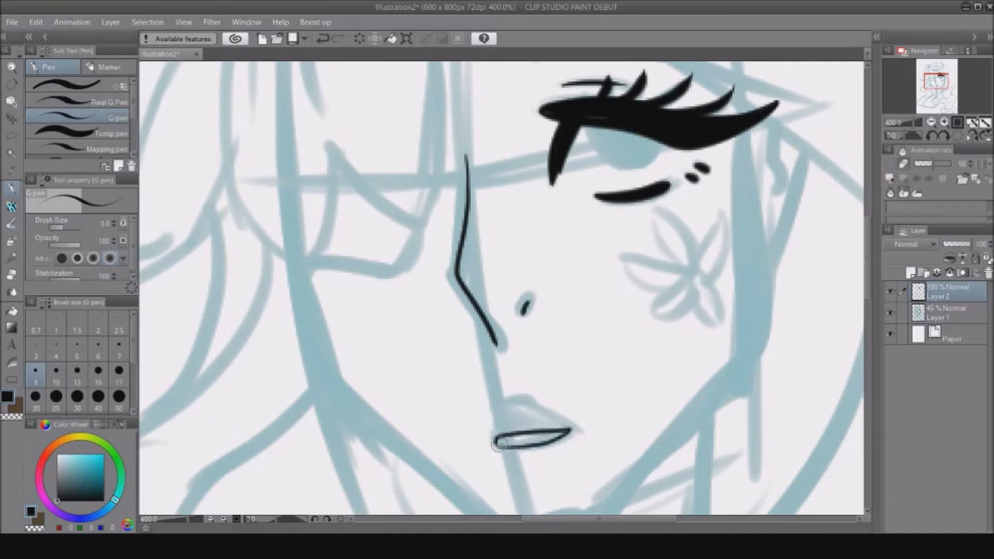
pyautogui.hotkey('ctrl', 'z')
pyautogui.hotkey('ctrl', 'z')
pyautogui.moveTo(496, 445); pyautogui.dragTo(566, 436)
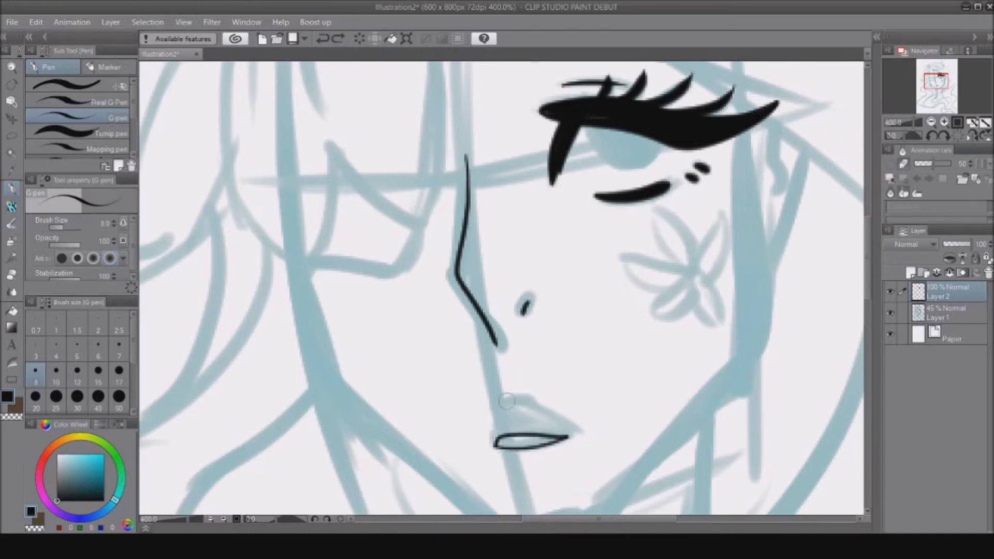
# - Ink the outlines of the large front petal and the drooping side petal of the hair flower
pyautogui.click(931, 123)
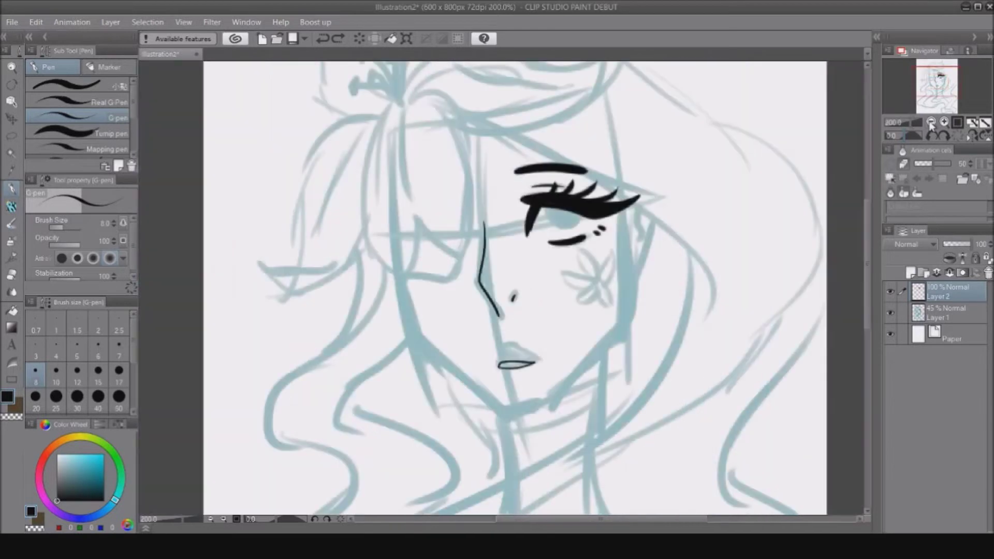
pyautogui.click(945, 122)
pyautogui.moveTo(475, 87)
pyautogui.mouseDown()
pyautogui.moveTo(433, 166)
pyautogui.moveTo(422, 278)
pyautogui.moveTo(520, 316)
pyautogui.moveTo(634, 196)
pyautogui.moveTo(501, 89)
pyautogui.mouseUp()
pyautogui.moveTo(489, 430)
pyautogui.mouseDown()
pyautogui.moveTo(595, 406)
pyautogui.moveTo(606, 384)
pyautogui.mouseUp()
pyautogui.moveTo(449, 117)
pyautogui.mouseDown()
pyautogui.moveTo(289, 333)
pyautogui.moveTo(205, 414)
pyautogui.moveTo(396, 368)
pyautogui.moveTo(422, 295)
pyautogui.mouseUp()
pyautogui.moveTo(383, 407); pyautogui.dragTo(257, 427)
pyautogui.moveTo(931, 75); pyautogui.dragTo(932, 68)
# - Ink the curved stamens with their short thick tips at the flower's centre
pyautogui.moveTo(455, 284); pyautogui.dragTo(441, 171)
pyautogui.moveTo(441, 205); pyautogui.dragTo(453, 284)
pyautogui.hotkey('ctrl', 'z')
pyautogui.moveTo(388, 193); pyautogui.dragTo(449, 284)
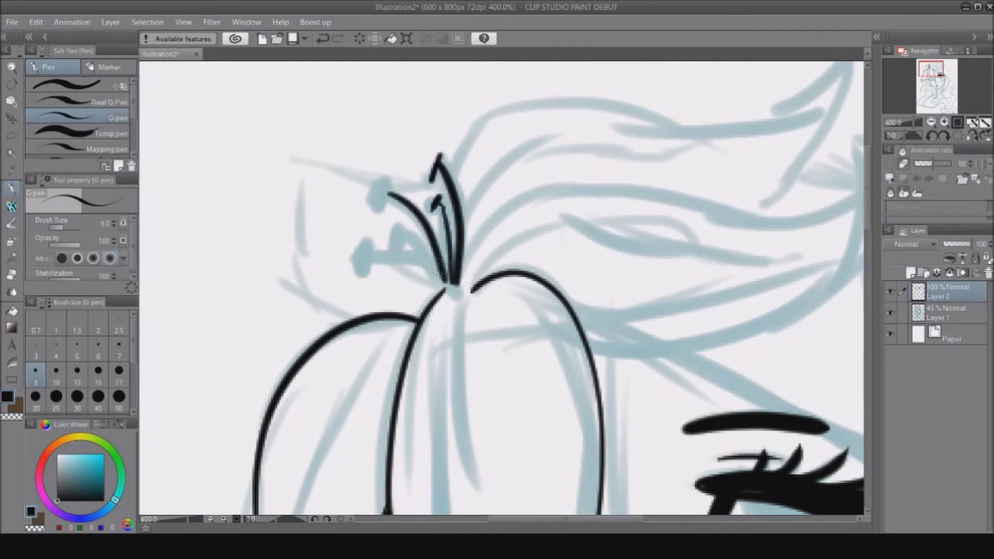
pyautogui.moveTo(404, 236)
pyautogui.mouseDown()
pyautogui.moveTo(445, 286)
pyautogui.moveTo(400, 249)
pyautogui.mouseUp()
pyautogui.moveTo(367, 253); pyautogui.dragTo(445, 288)
pyautogui.moveTo(365, 244); pyautogui.dragTo(367, 271)
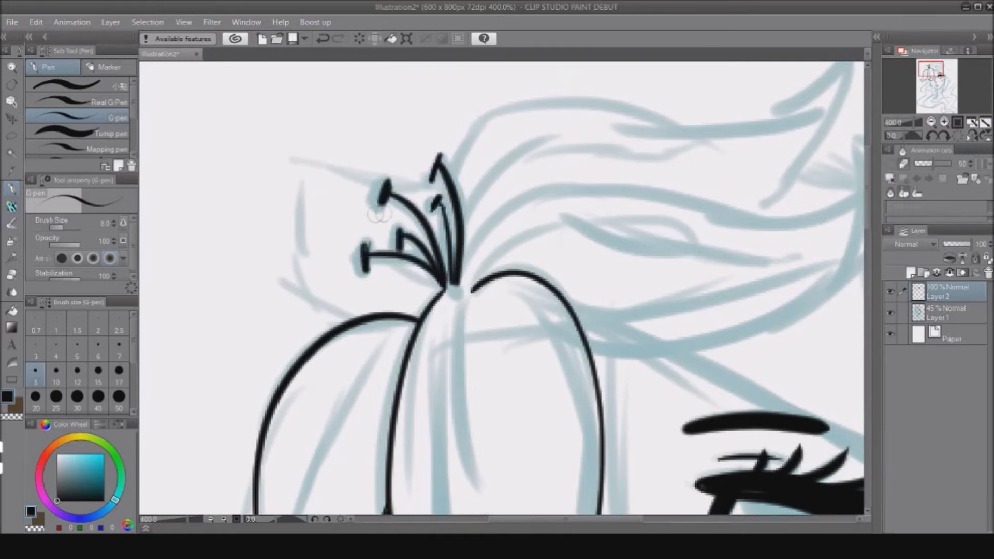
# - Ink the flower's remaining petals: the small one behind the stamens and the two long wavy ones with curled tips
pyautogui.moveTo(422, 176)
pyautogui.mouseDown()
pyautogui.moveTo(300, 152)
pyautogui.moveTo(366, 311)
pyautogui.mouseUp()
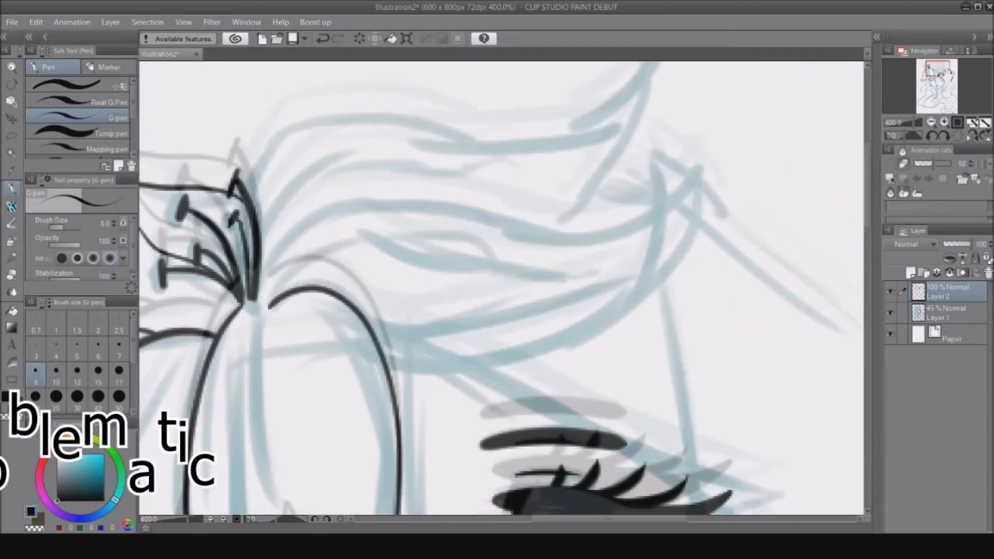
pyautogui.moveTo(259, 258)
pyautogui.mouseDown()
pyautogui.moveTo(412, 193)
pyautogui.moveTo(665, 171)
pyautogui.moveTo(671, 266)
pyautogui.moveTo(394, 371)
pyautogui.mouseUp()
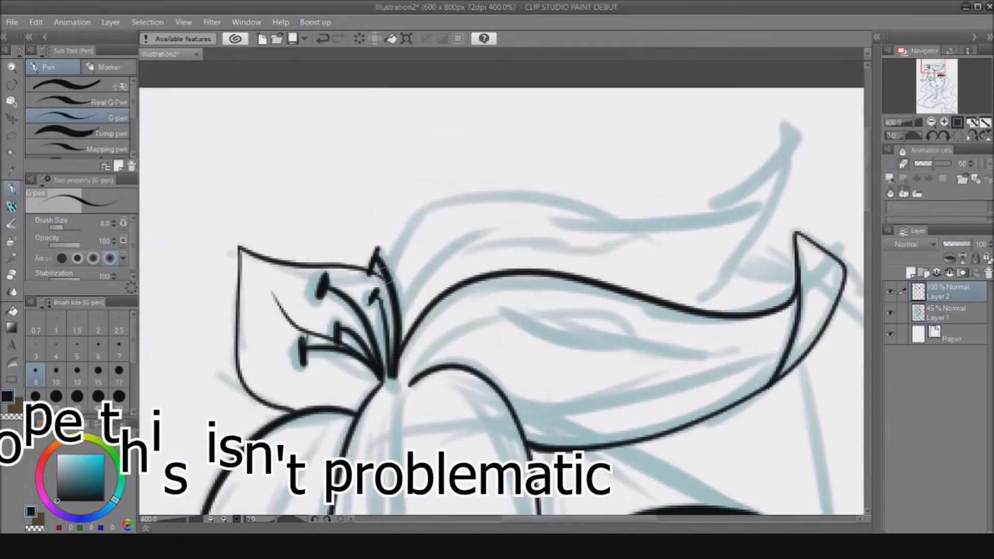
pyautogui.moveTo(753, 194)
pyautogui.mouseDown()
pyautogui.moveTo(738, 258)
pyautogui.moveTo(688, 312)
pyautogui.mouseUp()
pyautogui.hotkey('ctrl', 'z')
pyautogui.moveTo(387, 267)
pyautogui.mouseDown()
pyautogui.moveTo(443, 200)
pyautogui.moveTo(784, 118)
pyautogui.moveTo(707, 300)
pyautogui.moveTo(693, 310)
pyautogui.mouseUp()
pyautogui.moveTo(710, 288); pyautogui.dragTo(747, 215)
pyautogui.hotkey('ctrl', 'z')
pyautogui.moveTo(723, 268); pyautogui.dragTo(771, 145)
pyautogui.hotkey('ctrl', 'z')
pyautogui.moveTo(747, 243); pyautogui.dragTo(772, 164)
pyautogui.moveTo(785, 124); pyautogui.dragTo(763, 197)
# - Ink the inner vein lines along the flower's petals
pyautogui.moveTo(396, 341); pyautogui.dragTo(598, 233)
pyautogui.moveTo(399, 381); pyautogui.dragTo(558, 324)
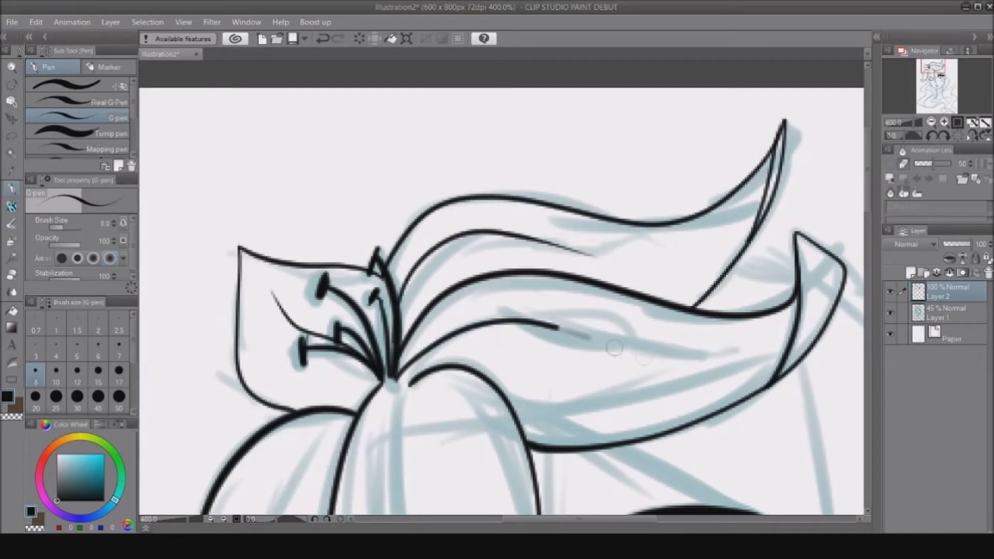
pyautogui.moveTo(558, 324); pyautogui.dragTo(743, 357)
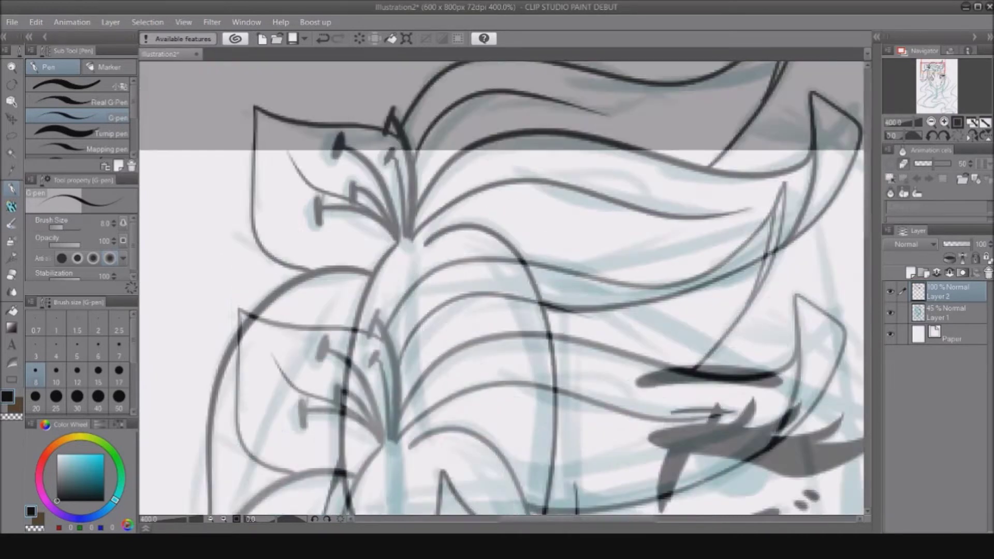
pyautogui.moveTo(440, 182)
pyautogui.mouseDown()
pyautogui.moveTo(344, 358)
pyautogui.moveTo(321, 442)
pyautogui.mouseUp()
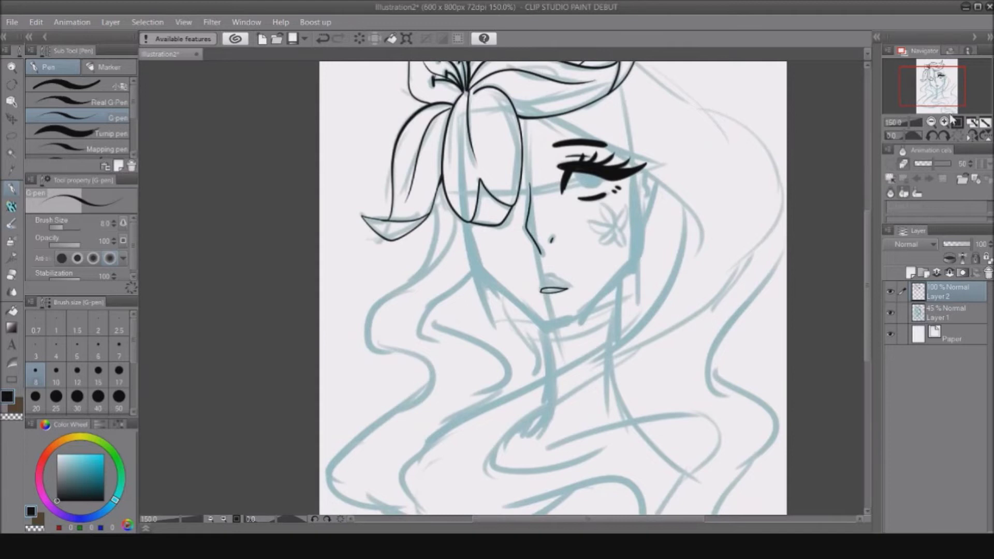
# - Ink the face contour from the front petal around the chin and up the cheek, and add the ear
pyautogui.click(948, 123)
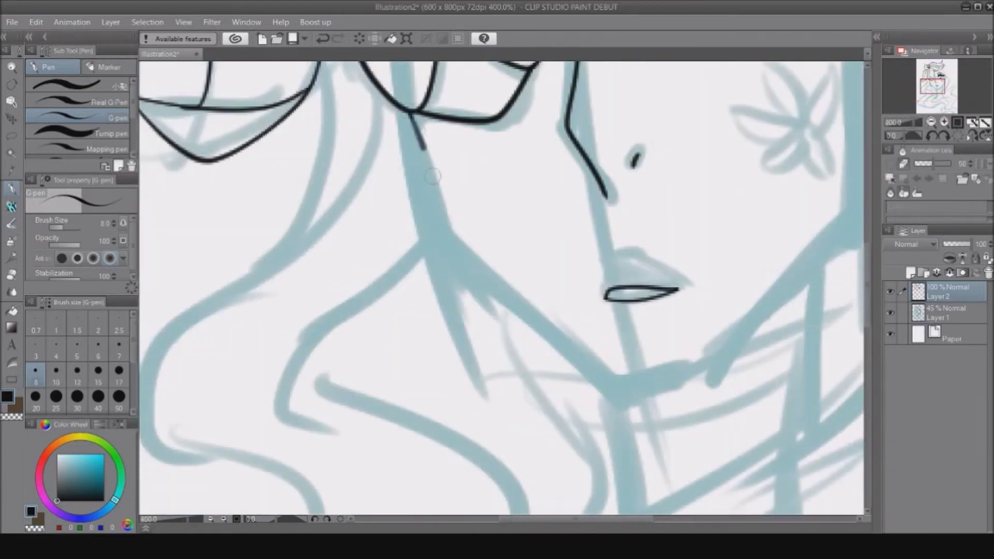
pyautogui.moveTo(414, 120); pyautogui.dragTo(740, 285)
pyautogui.moveTo(683, 222); pyautogui.dragTo(680, 310)
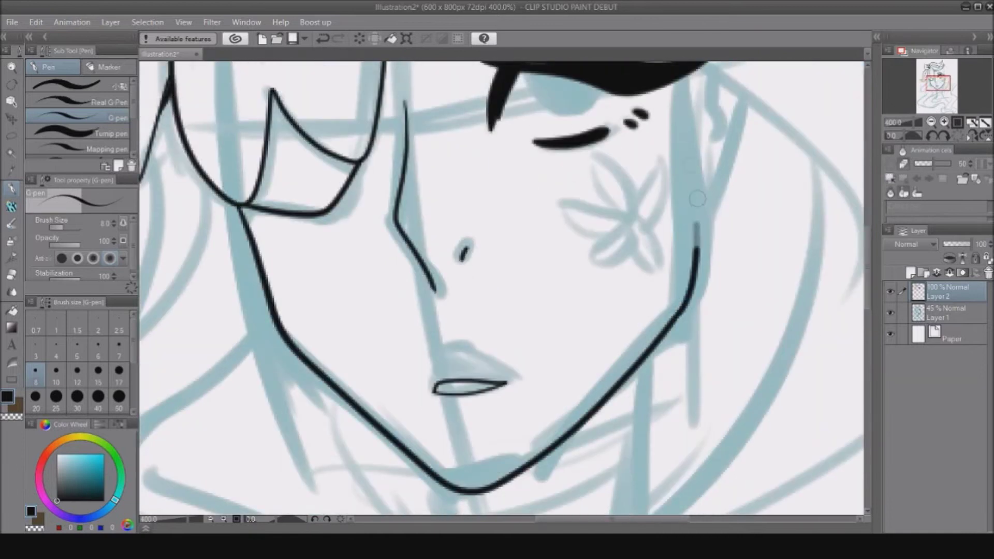
pyautogui.hotkey('ctrl', 'z')
pyautogui.moveTo(685, 108); pyautogui.dragTo(681, 307)
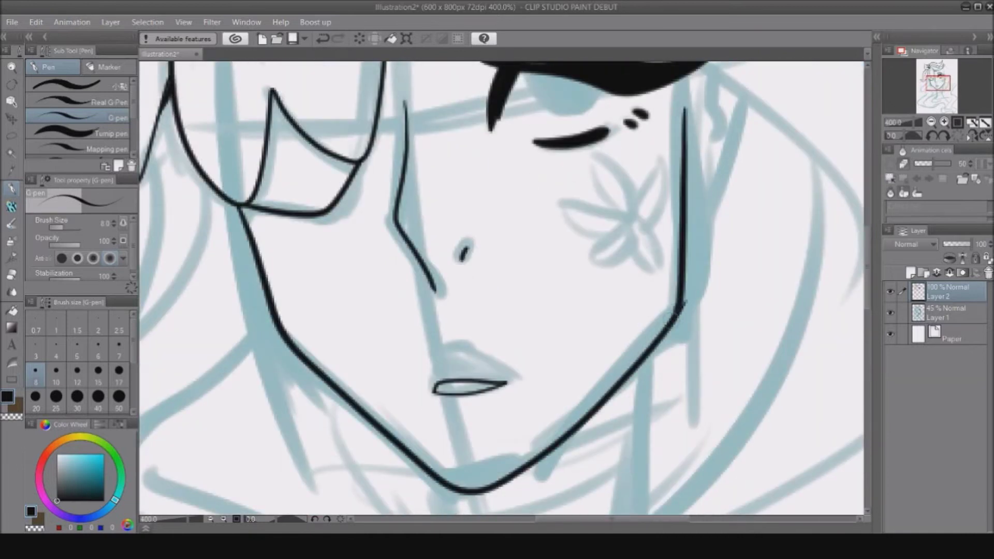
pyautogui.moveTo(686, 205); pyautogui.dragTo(753, 106)
pyautogui.moveTo(719, 80); pyautogui.dragTo(708, 113)
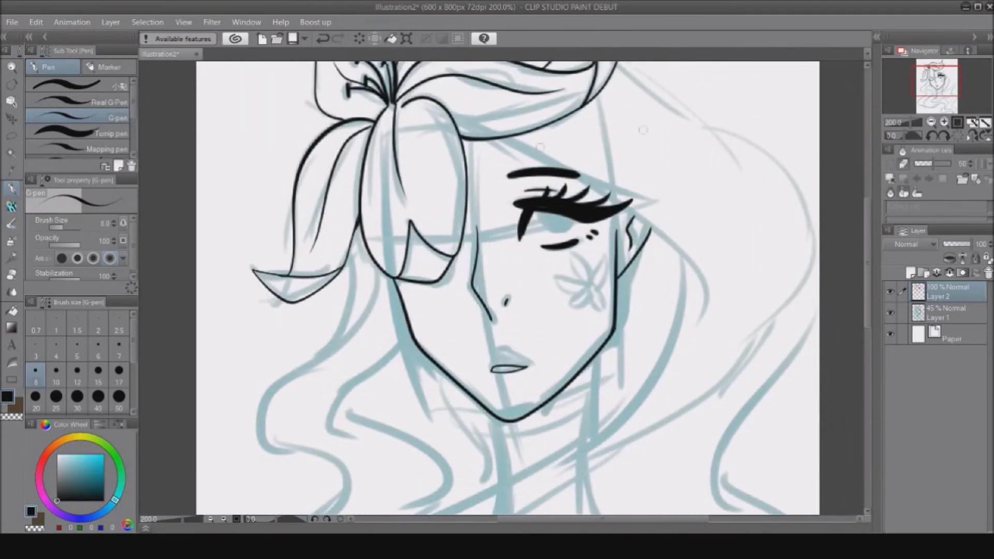
# - Ink the hair sweeping from the flower across the forehead and around the ear, plus its large outer curve
pyautogui.moveTo(498, 137)
pyautogui.mouseDown()
pyautogui.moveTo(612, 194)
pyautogui.moveTo(689, 334)
pyautogui.mouseUp()
pyautogui.moveTo(681, 259)
pyautogui.mouseDown()
pyautogui.moveTo(575, 448)
pyautogui.moveTo(559, 457)
pyautogui.mouseUp()
pyautogui.moveTo(616, 66)
pyautogui.mouseDown()
pyautogui.moveTo(811, 250)
pyautogui.moveTo(552, 463)
pyautogui.mouseUp()
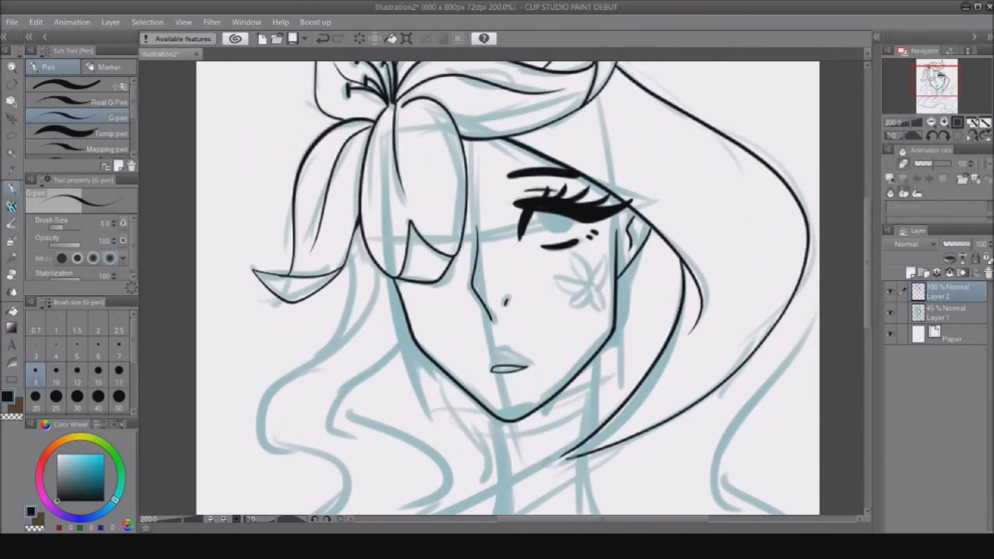
# - Ink both edges of the long wavy lock that flows from below the chin to the lower corner of the canvas
pyautogui.click(938, 101)
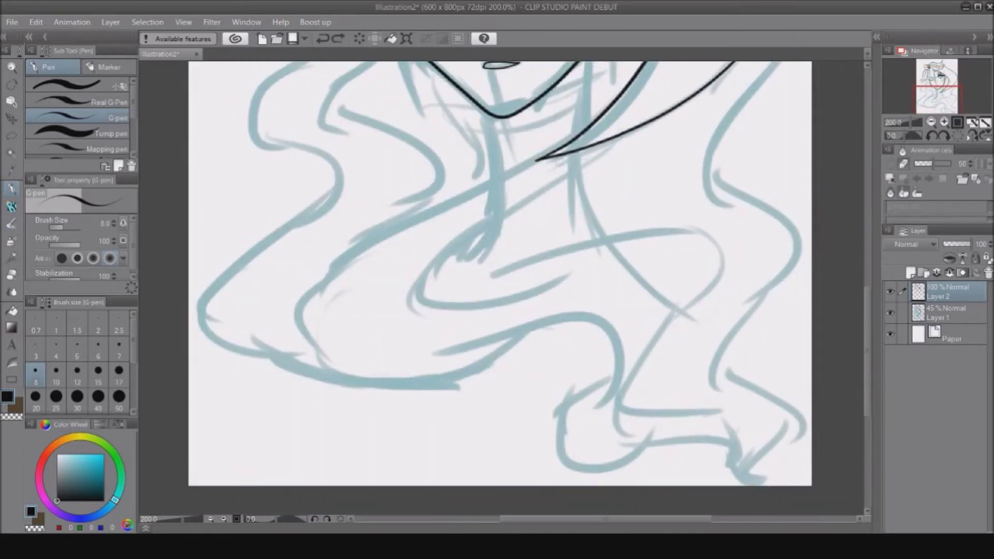
pyautogui.moveTo(575, 151)
pyautogui.mouseDown()
pyautogui.moveTo(518, 292)
pyautogui.moveTo(693, 417)
pyautogui.moveTo(746, 474)
pyautogui.mouseUp()
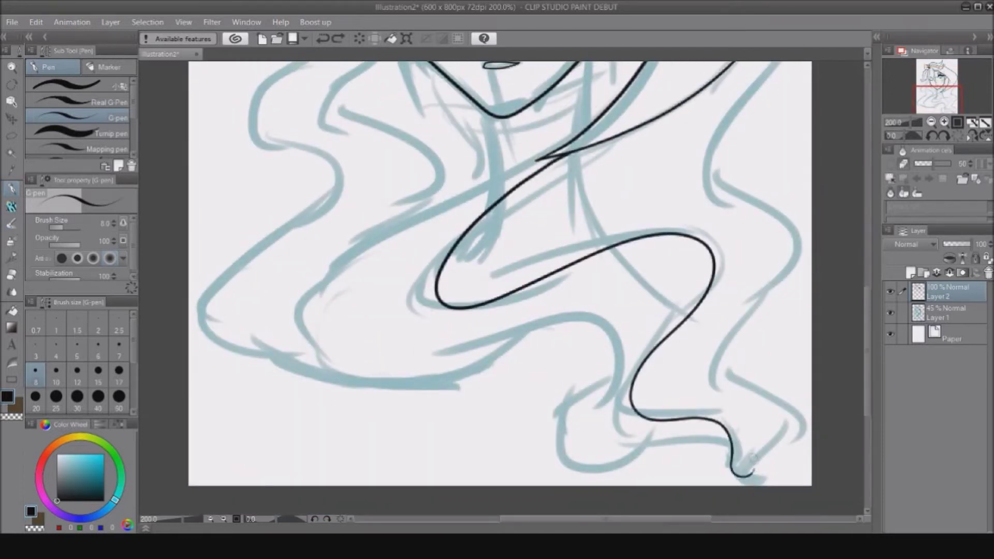
pyautogui.moveTo(530, 161)
pyautogui.mouseDown()
pyautogui.moveTo(290, 331)
pyautogui.moveTo(519, 412)
pyautogui.moveTo(727, 443)
pyautogui.mouseUp()
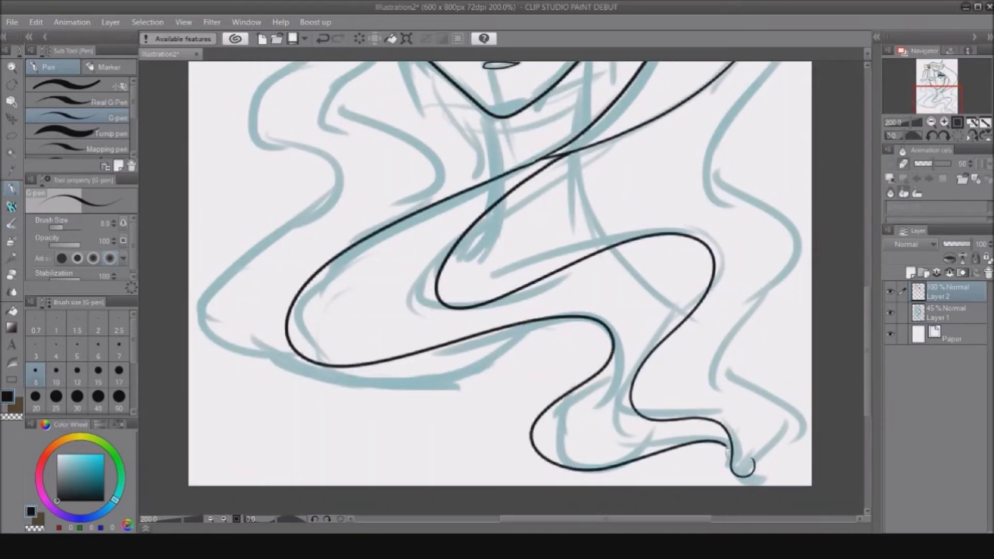
# - Ink the long wavy outer hair edge that runs down the ear side of the portrait
pyautogui.click(932, 122)
pyautogui.moveTo(943, 87); pyautogui.dragTo(941, 92)
pyautogui.moveTo(686, 125)
pyautogui.mouseDown()
pyautogui.moveTo(617, 335)
pyautogui.moveTo(664, 477)
pyautogui.mouseUp()
pyautogui.hotkey('ctrl', 'z')
pyautogui.scroll(-2, 649, 396)
pyautogui.moveTo(659, 199)
pyautogui.mouseDown()
pyautogui.moveTo(622, 418)
pyautogui.moveTo(662, 499)
pyautogui.mouseUp()
pyautogui.moveTo(673, 503); pyautogui.dragTo(635, 493)
# - Ink the wavy hair strands falling from beneath the flower on the opposite side of the face
pyautogui.moveTo(327, 81); pyautogui.dragTo(437, 129)
pyautogui.moveTo(473, 157)
pyautogui.mouseDown()
pyautogui.moveTo(443, 302)
pyautogui.moveTo(350, 439)
pyautogui.moveTo(558, 455)
pyautogui.moveTo(602, 423)
pyautogui.moveTo(441, 211)
pyautogui.moveTo(450, 326)
pyautogui.moveTo(378, 456)
pyautogui.moveTo(614, 418)
pyautogui.mouseUp()
pyautogui.hotkey('ctrl', 'z')
pyautogui.moveTo(495, 204)
pyautogui.mouseDown()
pyautogui.moveTo(523, 297)
pyautogui.moveTo(499, 327)
pyautogui.mouseUp()
# - Ink the short strand beside the neck and both neck lines
pyautogui.moveTo(522, 235)
pyautogui.mouseDown()
pyautogui.moveTo(557, 308)
pyautogui.moveTo(544, 328)
pyautogui.mouseUp()
pyautogui.moveTo(564, 271); pyautogui.dragTo(569, 319)
pyautogui.moveTo(637, 220); pyautogui.dragTo(633, 284)
pyautogui.hotkey('ctrl', 'z')
# - With the sketch layer hidden, outline the iris in medium blue on a new layer beneath the line art
pyautogui.hotkey('ctrl', 'shift', 'n')
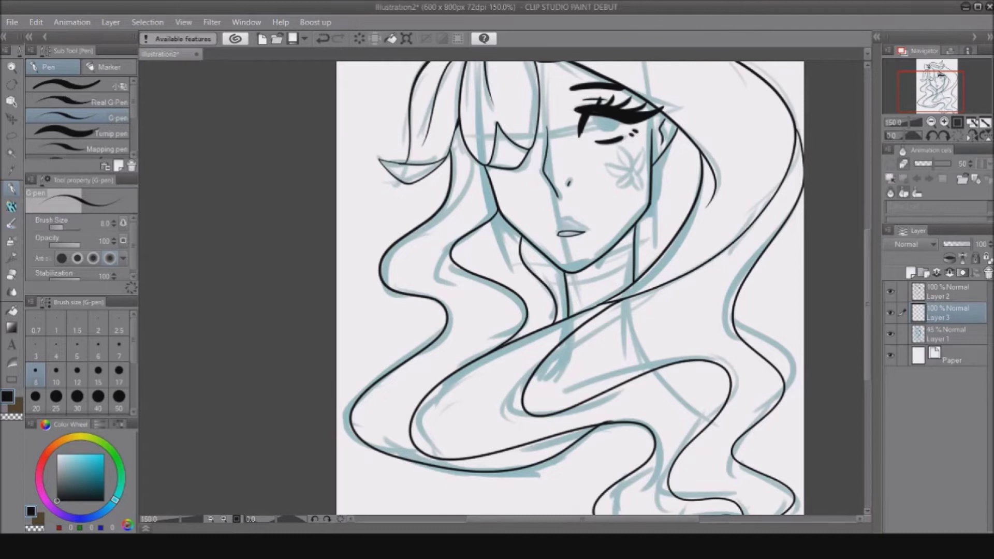
pyautogui.click(93, 516)
pyautogui.click(81, 465)
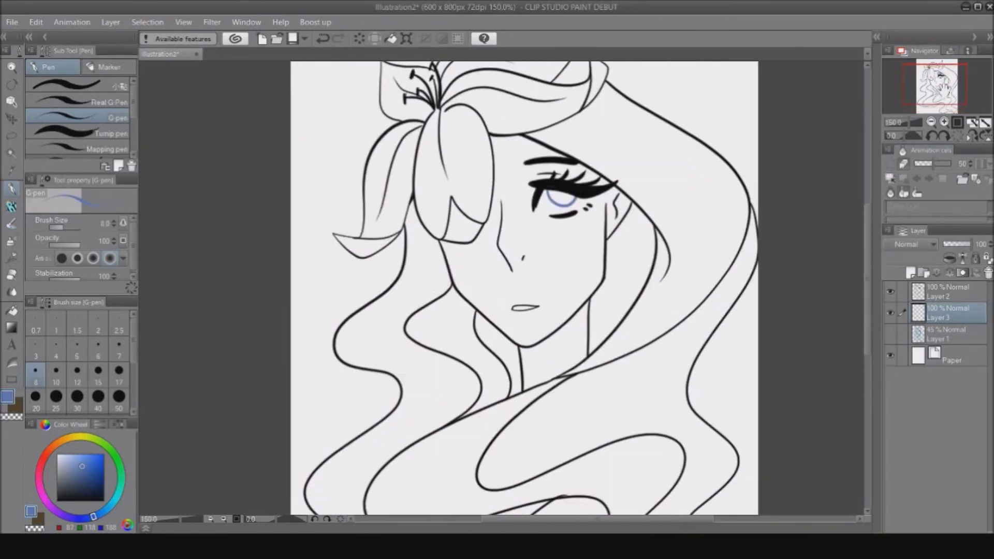
# - Try to fill the iris with blue using the Fill tool set to Refer other layers
pyautogui.click(12, 312)
pyautogui.click(99, 109)
pyautogui.click(569, 200)
pyautogui.hotkey('ctrl', 'z')
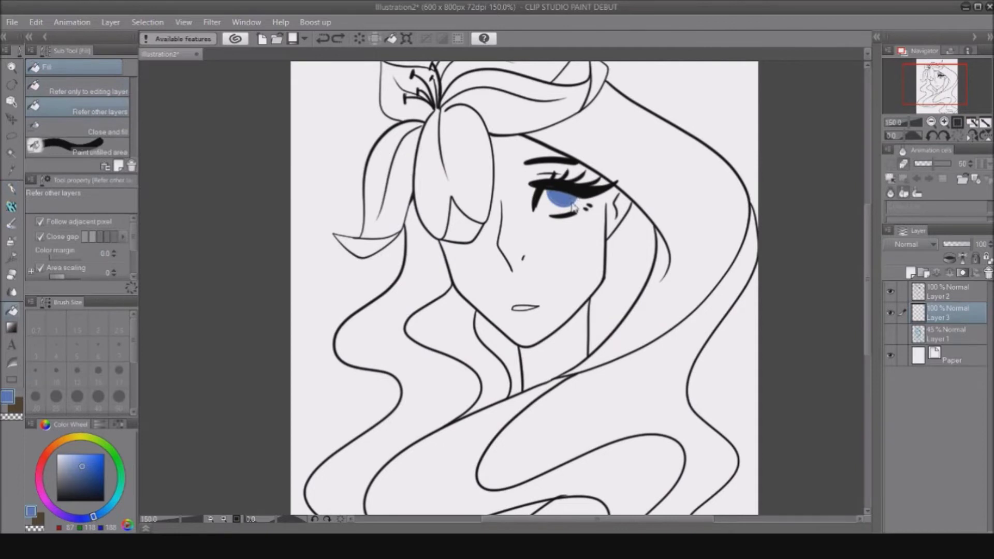
pyautogui.hotkey('ctrl', 'z')
# - Try filling the iris with different Close gap levels
pyautogui.click(114, 237)
pyautogui.click(565, 198)
pyautogui.hotkey('ctrl', 'z')
pyautogui.click(85, 237)
pyautogui.click(565, 198)
pyautogui.hotkey('ctrl', 'z')
pyautogui.click(565, 198)
pyautogui.hotkey('ctrl', 'z')
# - Set the fill's Area scaling to 20 and fill the iris with blue
pyautogui.moveTo(133, 248); pyautogui.dragTo(135, 261)
pyautogui.click(560, 198)
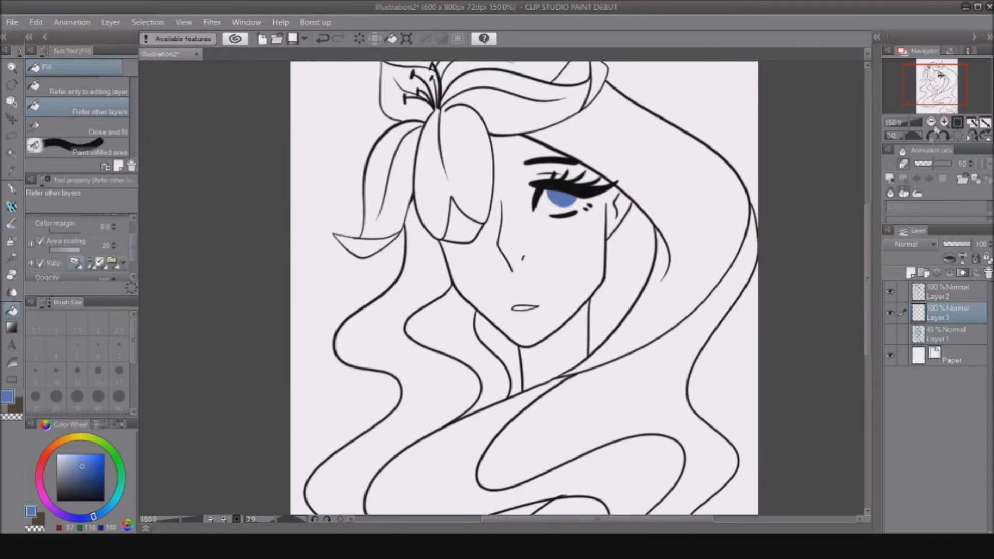
pyautogui.scroll(5, 544, 211)
pyautogui.scroll(-5, 512, 170)
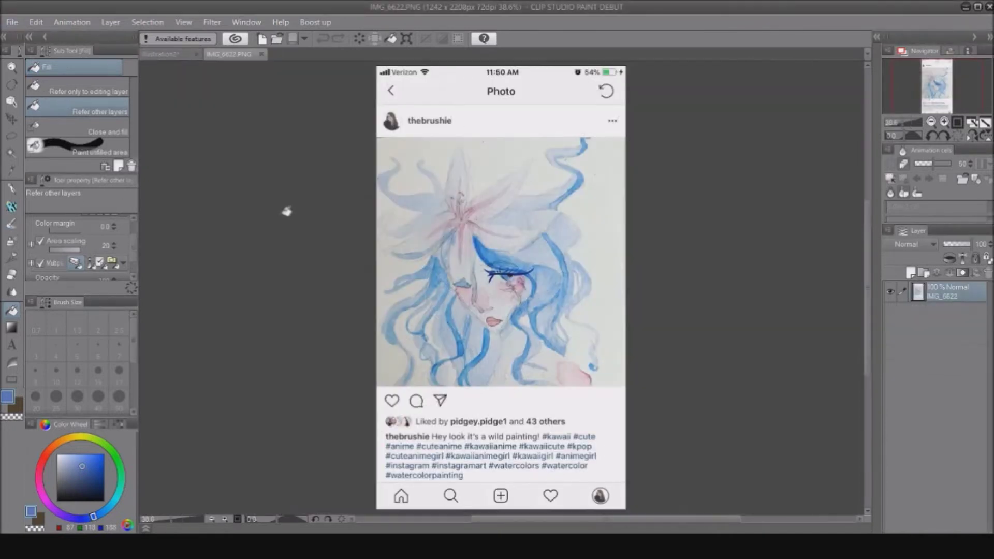
# - Sample a skin colour from the reference painting and try filling the woman's face with it
pyautogui.click(944, 122)
pyautogui.click(946, 122)
pyautogui.keyDown('alt'); pyautogui.click(507, 323); pyautogui.keyUp('alt')
pyautogui.click(173, 55)
pyautogui.click(513, 233)
pyautogui.hotkey('ctrl', 'z')
# - Try filling the face with a colour sampled from the drawing itself
pyautogui.moveTo(936, 314); pyautogui.dragTo(934, 349)
pyautogui.keyDown('alt'); pyautogui.click(430, 226); pyautogui.keyUp('alt')
pyautogui.click(429, 227)
pyautogui.click(518, 337)
pyautogui.hotkey('ctrl', 'z')
pyautogui.hotkey('ctrl', 'z')
# - Try filling the face with several paler and greyer variations of the skin colour
pyautogui.click(73, 458)
pyautogui.click(466, 238)
pyautogui.hotkey('ctrl', 'z')
pyautogui.click(64, 457)
pyautogui.click(549, 251)
pyautogui.hotkey('ctrl', 'z')
pyautogui.click(65, 465)
pyautogui.click(518, 291)
pyautogui.hotkey('ctrl', 'z')
# - Sample a pale grey-blue from the reference painting and fill the face and neck with it
pyautogui.click(229, 55)
pyautogui.keyDown('alt'); pyautogui.click(422, 254); pyautogui.keyUp('alt')
pyautogui.click(160, 54)
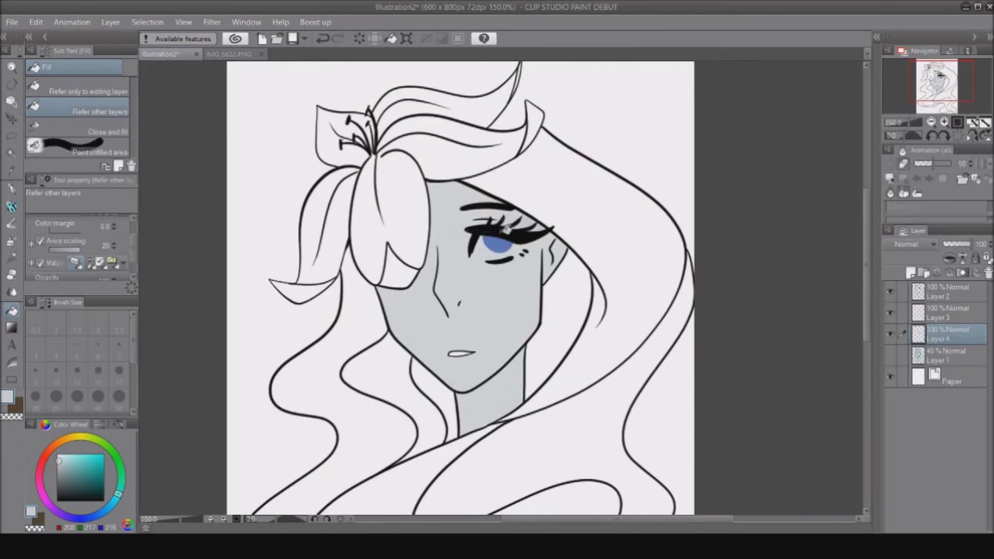
# - On Layer 2, close the hairline gap between the two upper petals with a short black pen stroke
pyautogui.click(57, 454)
pyautogui.click(947, 292)
pyautogui.click(12, 189)
pyautogui.click(57, 500)
pyautogui.hotkey('ctrl', 'z')
pyautogui.moveTo(504, 110); pyautogui.dragTo(527, 125)
# - On Layer 4, outline the lower edge of the eye in near-white with the G-pen and fill the white around the iris
pyautogui.click(949, 340)
pyautogui.click(948, 355)
pyautogui.click(948, 335)
pyautogui.keyDown('alt'); pyautogui.click(420, 330); pyautogui.keyUp('alt')
pyautogui.click(57, 454)
pyautogui.scroll(3, 519, 261)
pyautogui.moveTo(397, 220)
pyautogui.mouseDown()
pyautogui.moveTo(441, 259)
pyautogui.moveTo(519, 235)
pyautogui.moveTo(542, 201)
pyautogui.mouseUp()
pyautogui.hotkey('ctrl', 'z')
pyautogui.moveTo(393, 239)
pyautogui.mouseDown()
pyautogui.moveTo(464, 258)
pyautogui.moveTo(525, 218)
pyautogui.moveTo(468, 256)
pyautogui.moveTo(530, 214)
pyautogui.mouseUp()
pyautogui.hotkey('ctrl', 'z')
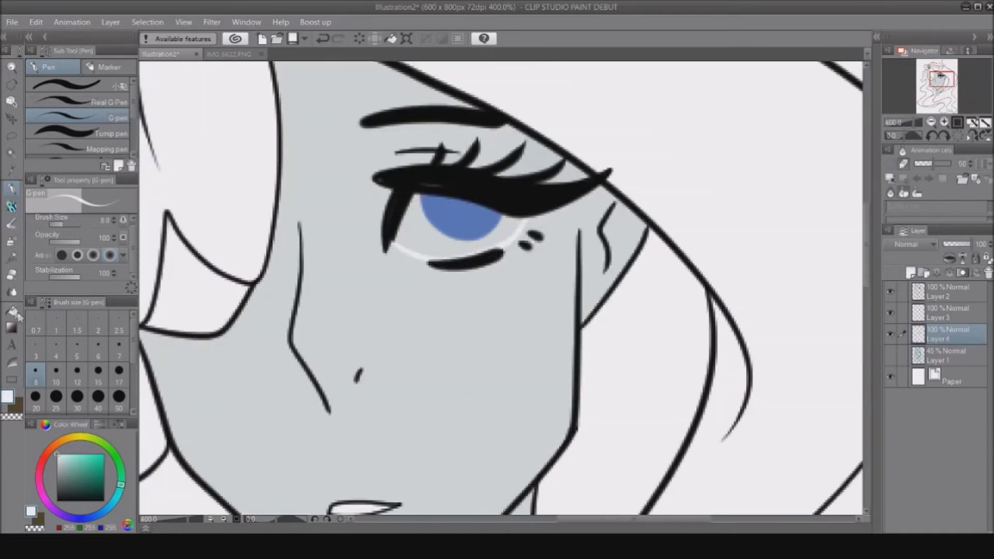
pyautogui.click(14, 312)
pyautogui.click(462, 249)
# - Sample the colour beside the eye and paint over the white overshoot beneath its lower edge with the G-pen
pyautogui.keyDown('alt'); pyautogui.click(424, 283); pyautogui.keyUp('alt')
pyautogui.click(12, 189)
pyautogui.moveTo(374, 261)
pyautogui.mouseDown()
pyautogui.moveTo(422, 299)
pyautogui.moveTo(446, 287)
pyautogui.mouseUp()
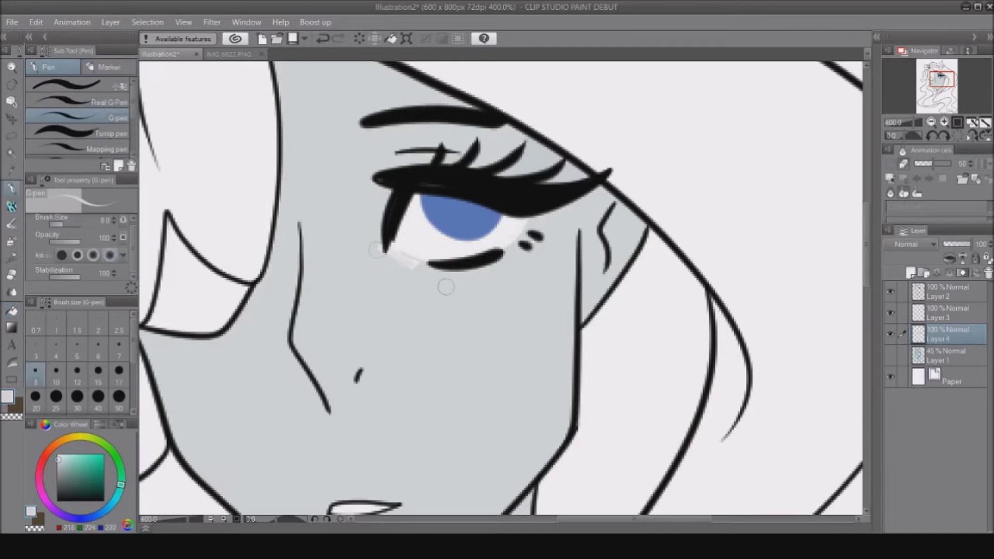
pyautogui.click(931, 123)
pyautogui.click(932, 122)
pyautogui.moveTo(941, 80); pyautogui.dragTo(938, 82)
# - Sample colours from the reference painting until a light blue for the hair is picked
pyautogui.click(229, 54)
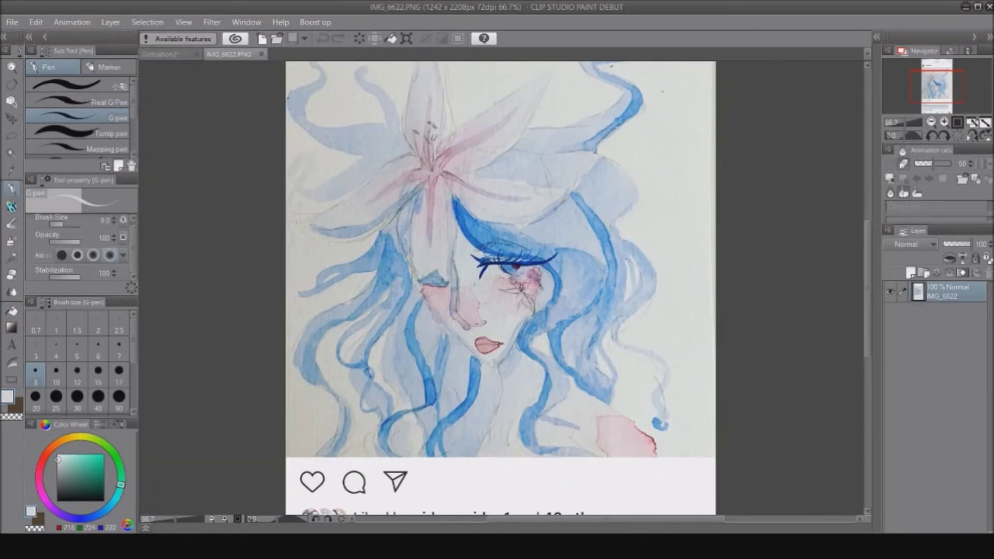
pyautogui.keyDown('alt'); pyautogui.click(451, 284); pyautogui.keyUp('alt')
pyautogui.keyDown('alt'); pyautogui.click(453, 284); pyautogui.keyUp('alt')
pyautogui.keyDown('alt'); pyautogui.click(512, 263); pyautogui.keyUp('alt')
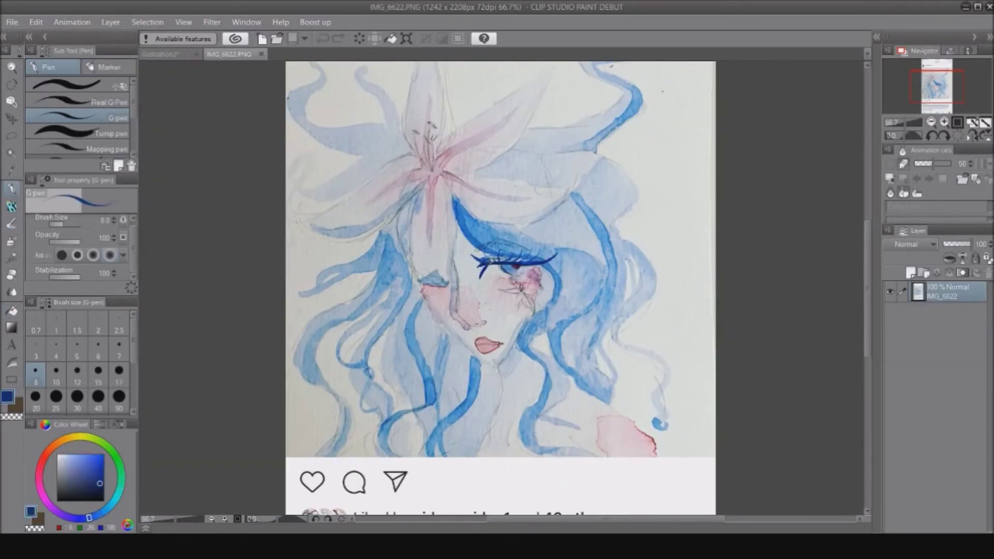
pyautogui.keyDown('alt'); pyautogui.click(516, 267); pyautogui.keyUp('alt')
pyautogui.keyDown('alt'); pyautogui.click(555, 221); pyautogui.keyUp('alt')
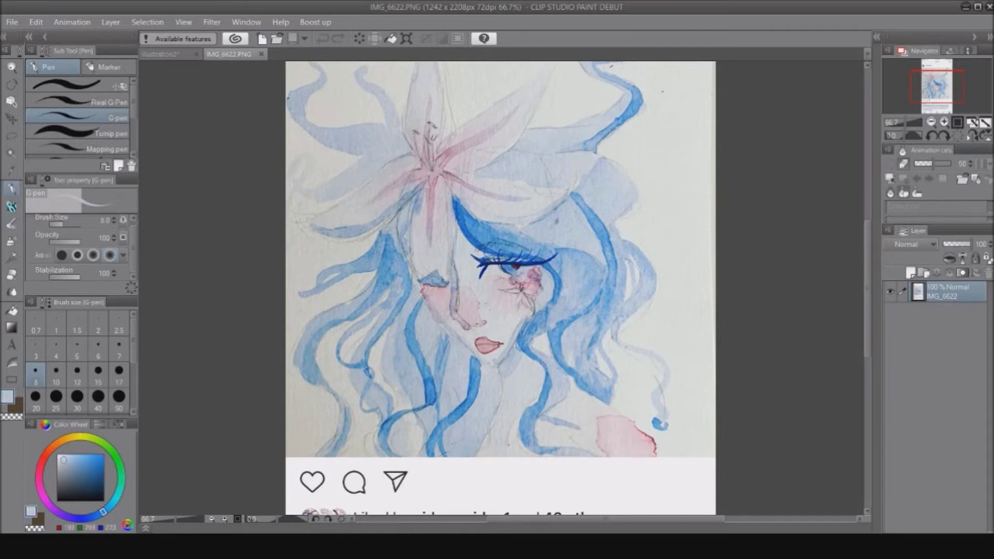
pyautogui.click(159, 53)
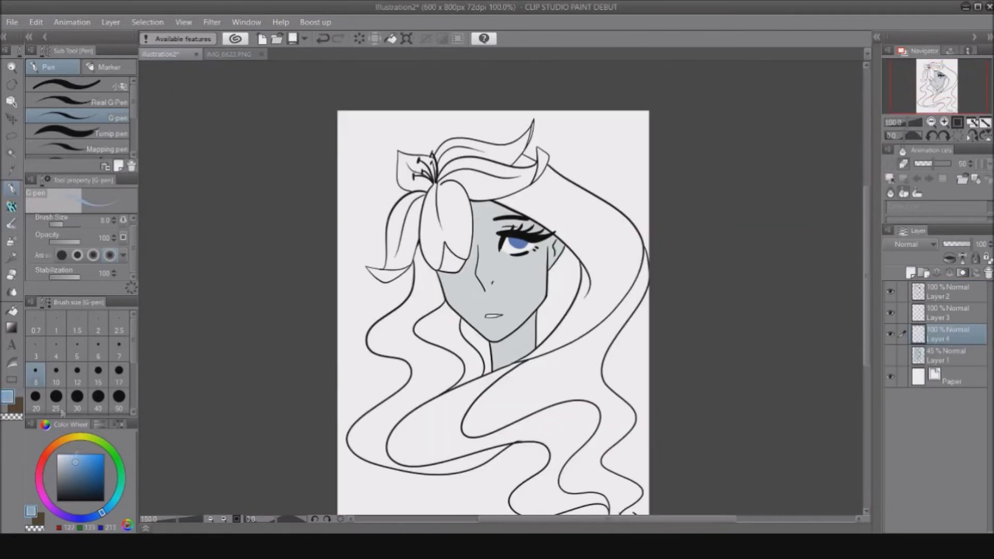
# - Fill the hair sections with light blue on a new layer above Layer 4, using Refer other layers
pyautogui.press('g')
pyautogui.click(911, 273)
pyautogui.click(600, 228)
pyautogui.click(591, 359)
pyautogui.click(461, 419)
pyautogui.click(560, 300)
pyautogui.click(440, 352)
pyautogui.click(393, 383)
pyautogui.click(492, 454)
# - Erase the blue that spilled below the lower outline of the hair with the Hard eraser
pyautogui.click(944, 122)
pyautogui.click(945, 122)
pyautogui.moveTo(937, 89); pyautogui.dragTo(938, 107)
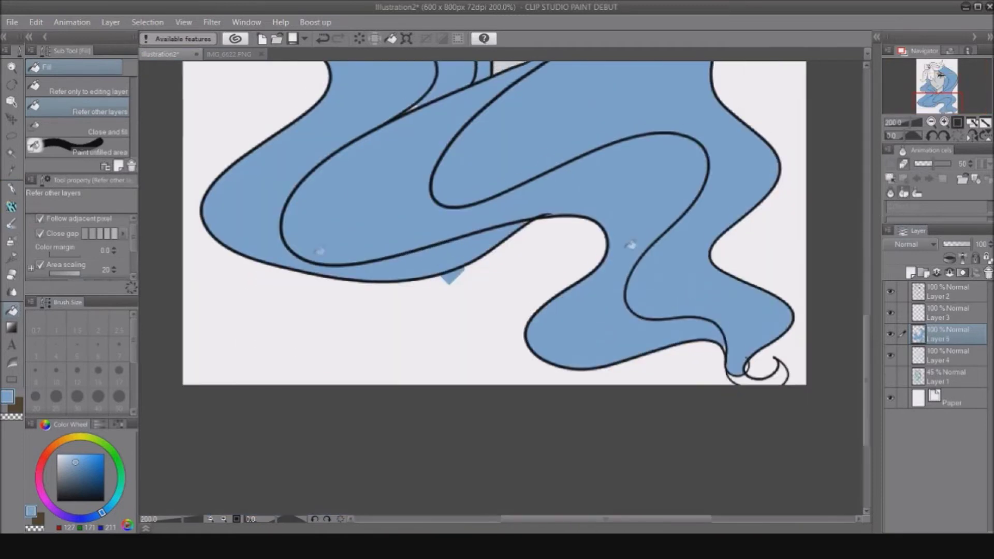
pyautogui.click(13, 273)
pyautogui.moveTo(444, 272); pyautogui.dragTo(455, 282)
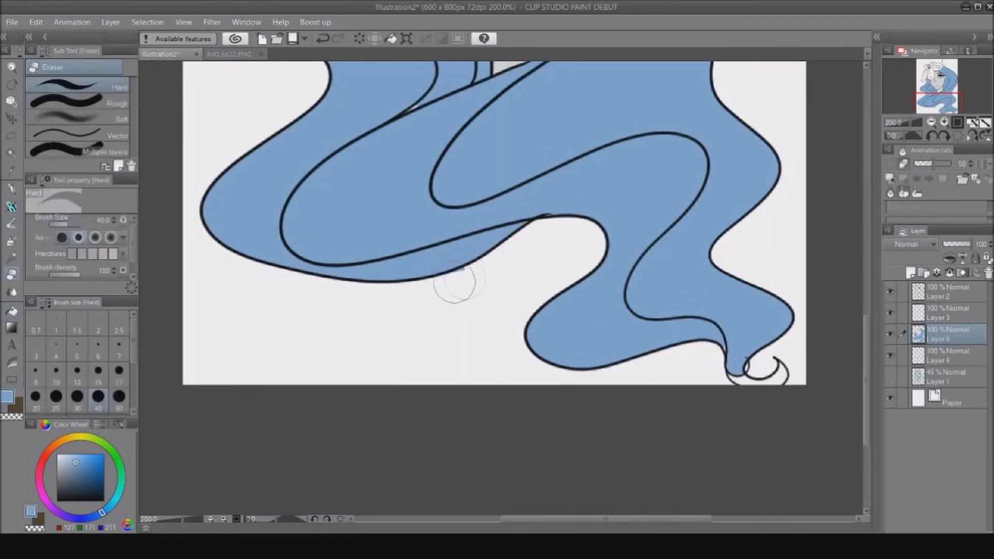
# - Fill the small leftover gaps where the hair strands overlap with light blue
pyautogui.click(11, 327)
pyautogui.click(12, 310)
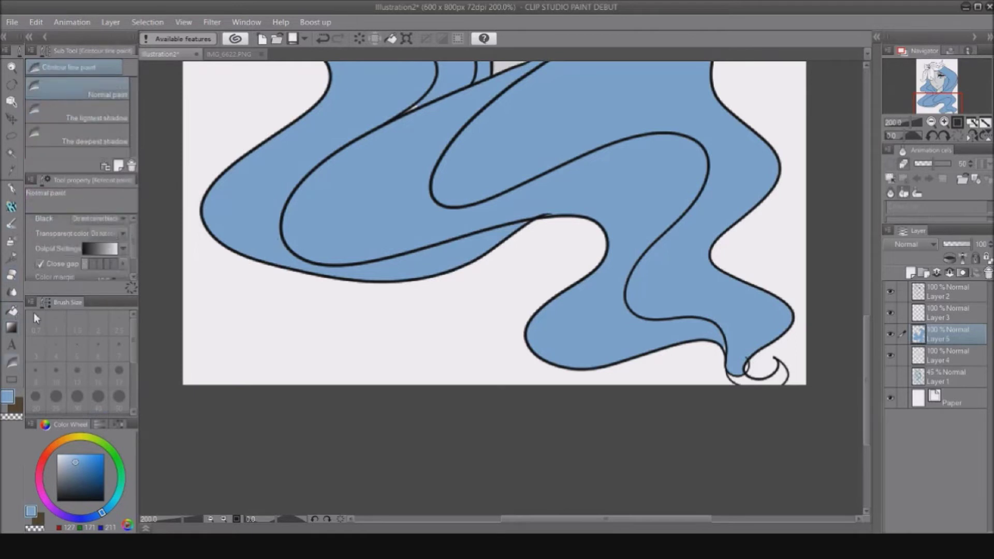
pyautogui.scroll(4, 423, 104)
pyautogui.moveTo(415, 480); pyautogui.dragTo(446, 182)
pyautogui.click(435, 191)
pyautogui.moveTo(673, 466); pyautogui.dragTo(264, 145)
pyautogui.click(480, 366)
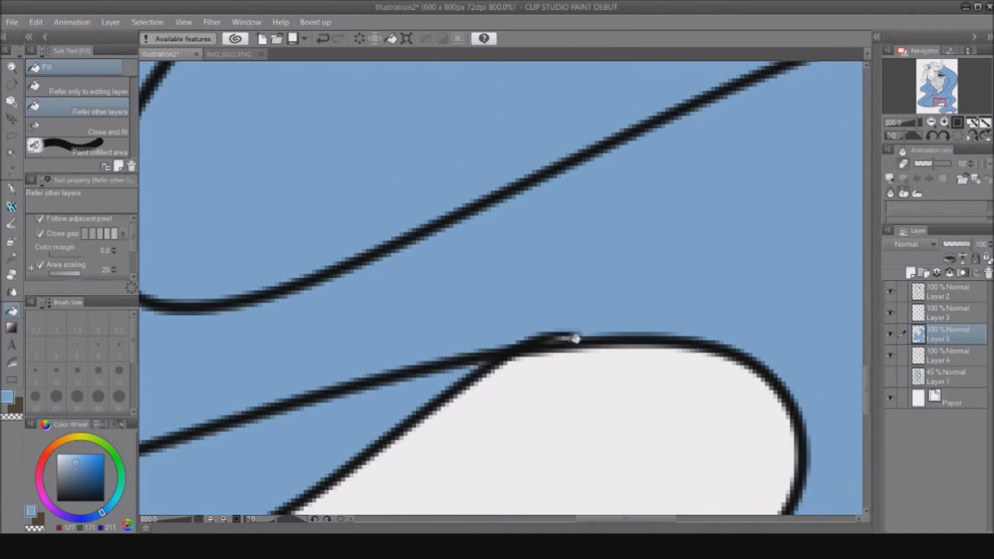
pyautogui.click(573, 339)
# - Fill the curled tip at the end of the hair with light blue
pyautogui.click(932, 122)
pyautogui.click(932, 123)
pyautogui.click(932, 122)
pyautogui.moveTo(669, 417); pyautogui.dragTo(691, 419)
pyautogui.click(944, 123)
pyautogui.click(945, 123)
pyautogui.click(949, 111)
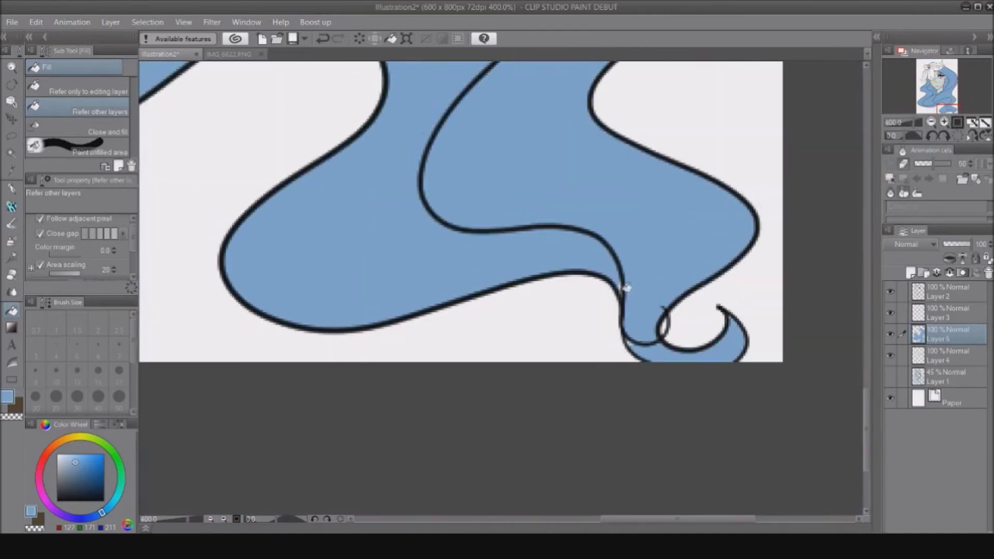
# - Add a new layer above the blue hair layer and clip it to the hair
pyautogui.click(931, 122)
pyautogui.click(938, 80)
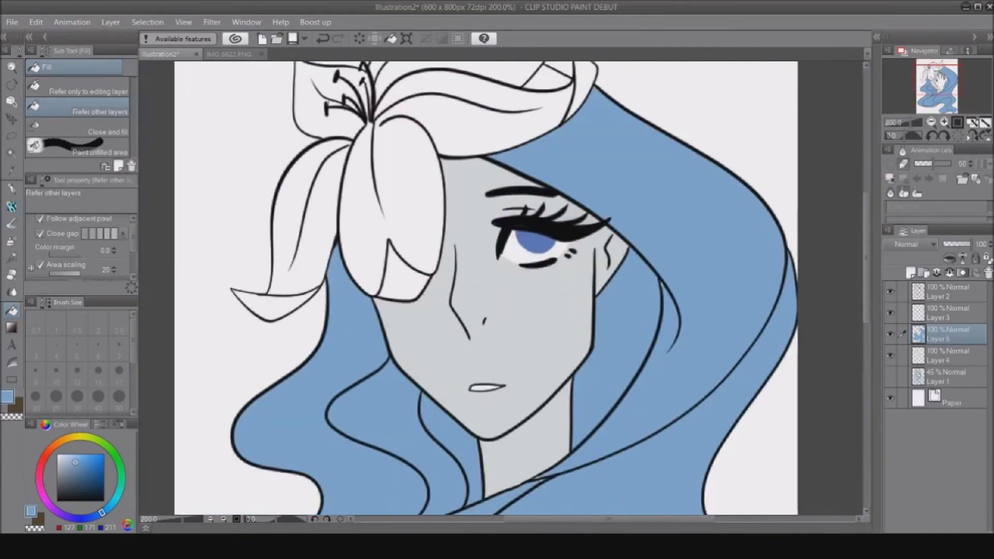
pyautogui.moveTo(938, 79); pyautogui.dragTo(936, 98)
pyautogui.click(233, 55)
pyautogui.click(171, 55)
pyautogui.click(932, 122)
pyautogui.click(910, 272)
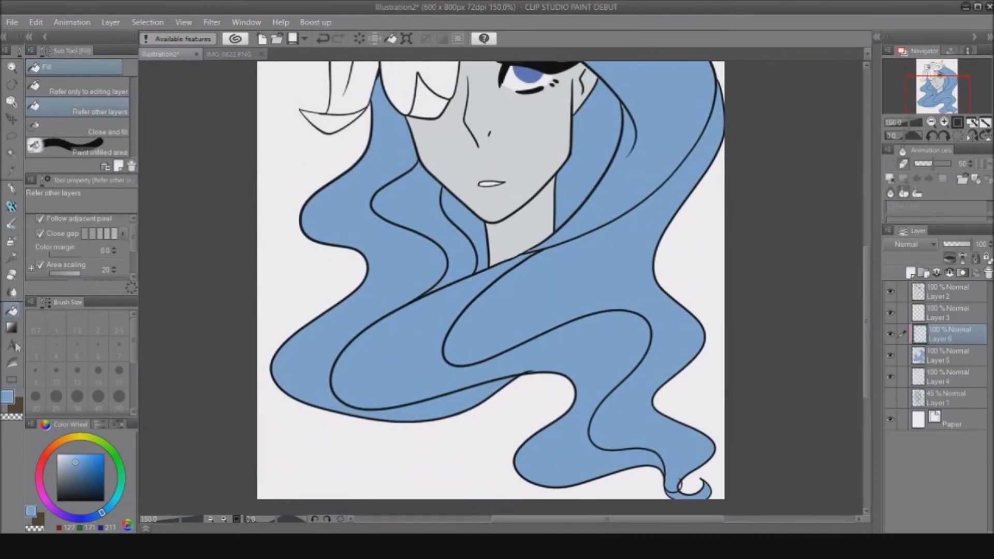
# - Sample a muted red from the reference painting for the hair gradient
pyautogui.click(237, 55)
pyautogui.rightClick(469, 292)
pyautogui.rightClick(652, 440)
pyautogui.rightClick(655, 440)
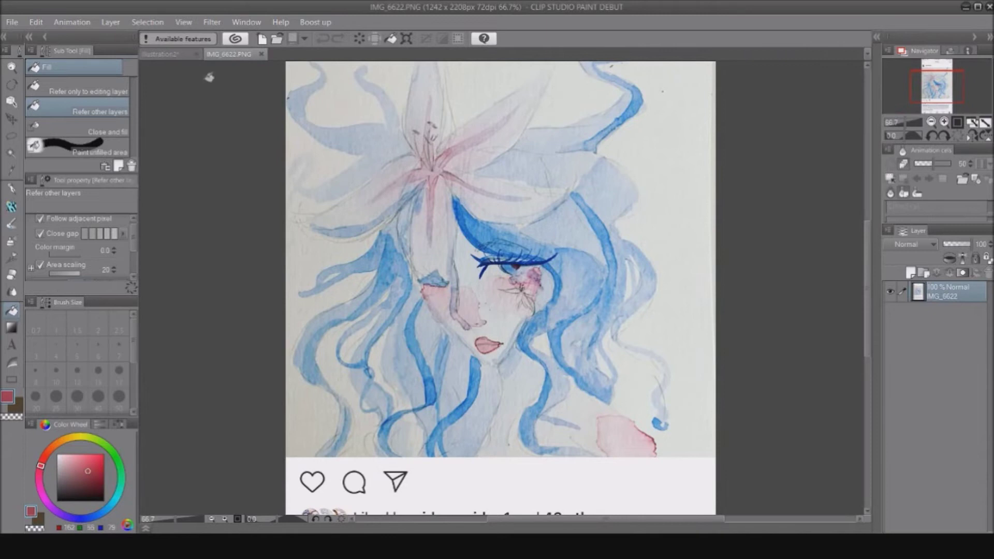
pyautogui.click(171, 55)
# - Set the Gradient tool to Foreground to background, with muted red as the main colour and the hair's light blue as the sub colour
pyautogui.click(11, 327)
pyautogui.click(12, 328)
pyautogui.click(122, 136)
pyautogui.click(120, 123)
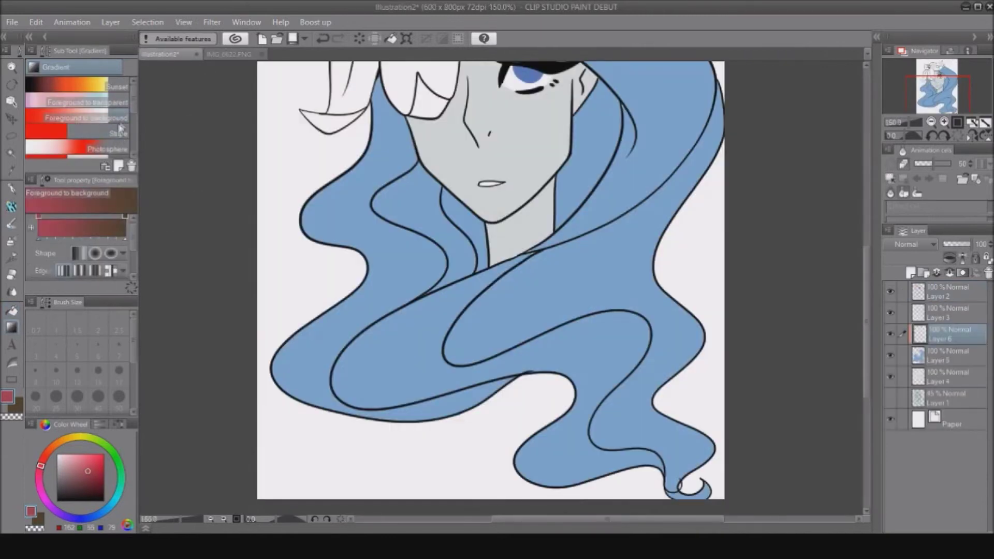
pyautogui.click(19, 407)
pyautogui.rightClick(391, 350)
# - Apply a diagonal gradient from red at the hair tips to blue near the face and merge it into the hair layer
pyautogui.moveTo(539, 424); pyautogui.dragTo(539, 273)
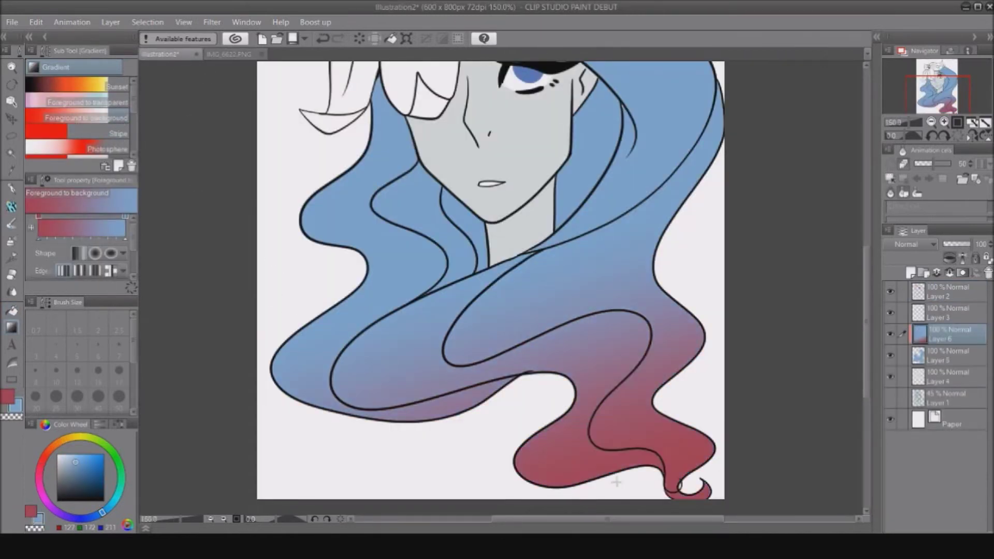
pyautogui.moveTo(616, 482); pyautogui.dragTo(516, 197)
pyautogui.click(950, 273)
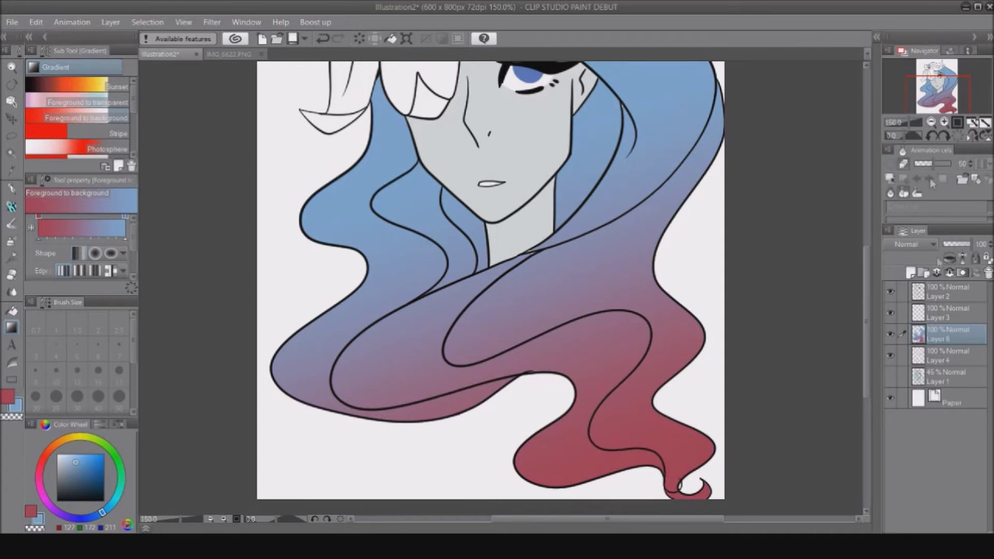
pyautogui.hotkey('ctrl', 'alt', '0')
# - Fill all the flower petals with a pale greyish pink on a new layer above the hair
pyautogui.press('g')
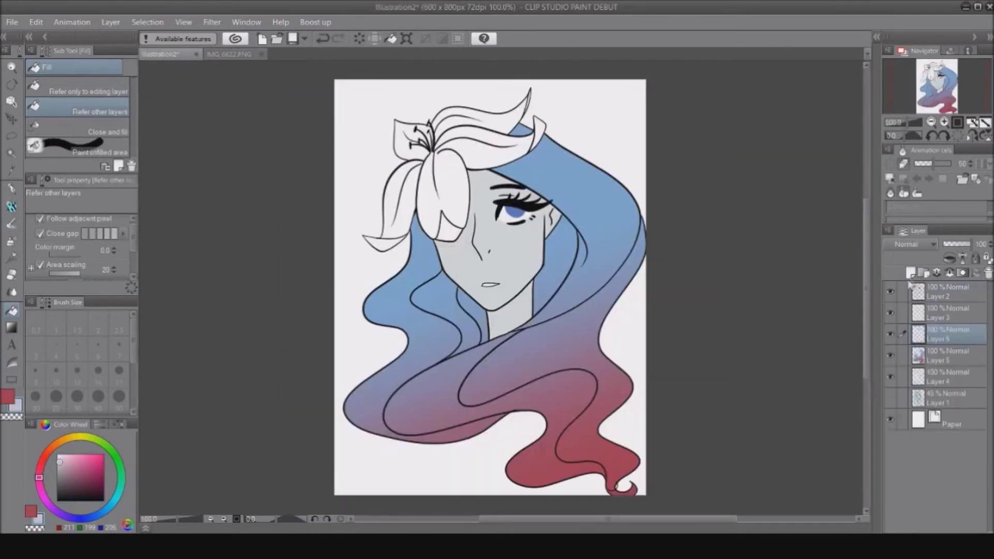
pyautogui.click(492, 134)
pyautogui.click(494, 153)
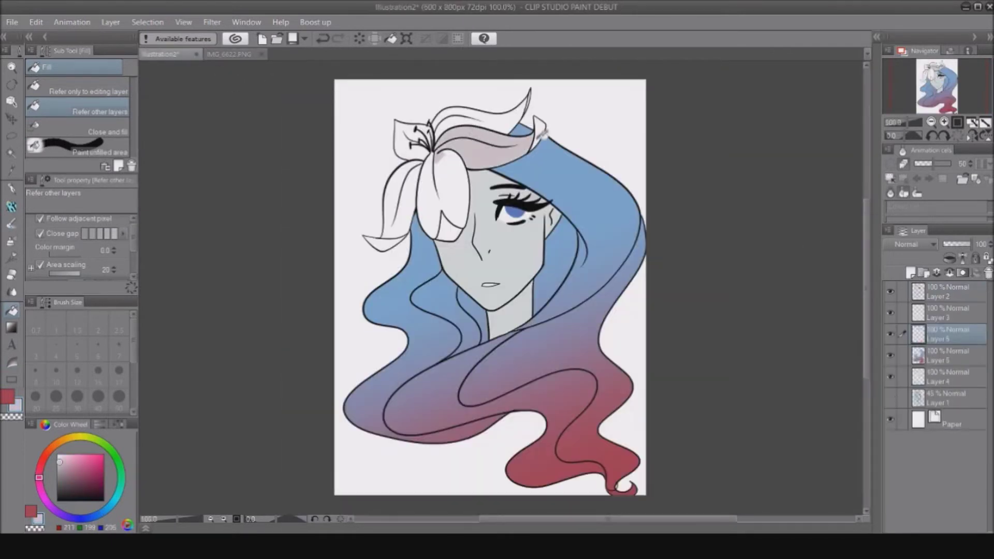
pyautogui.click(538, 137)
pyautogui.click(453, 179)
pyautogui.click(400, 207)
pyautogui.click(385, 240)
pyautogui.click(407, 141)
pyautogui.click(484, 123)
pyautogui.click(505, 118)
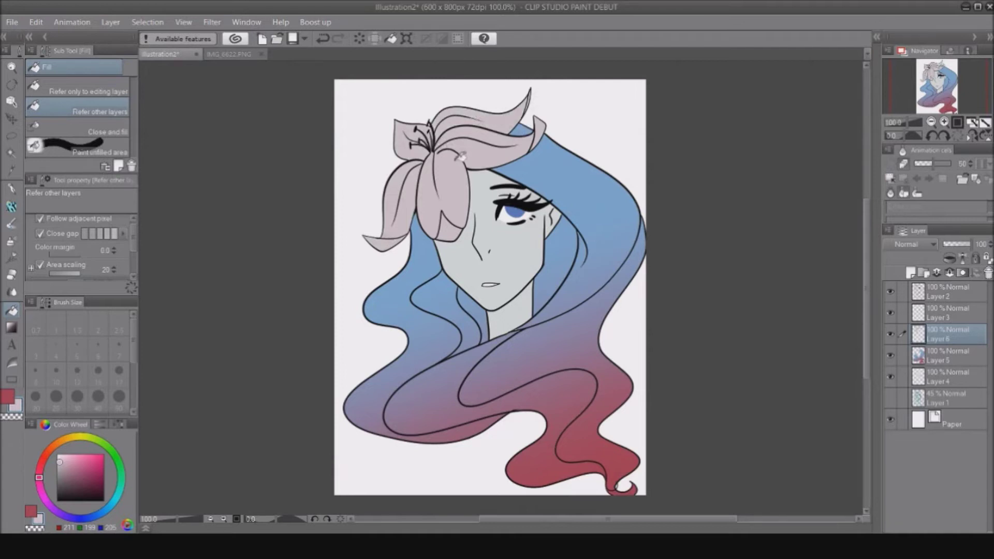
# - Sample a darker mauve from the reference flower and add a new layer clipped to the petal colour
pyautogui.click(228, 54)
pyautogui.keyDown('alt'); pyautogui.click(438, 171); pyautogui.keyUp('alt')
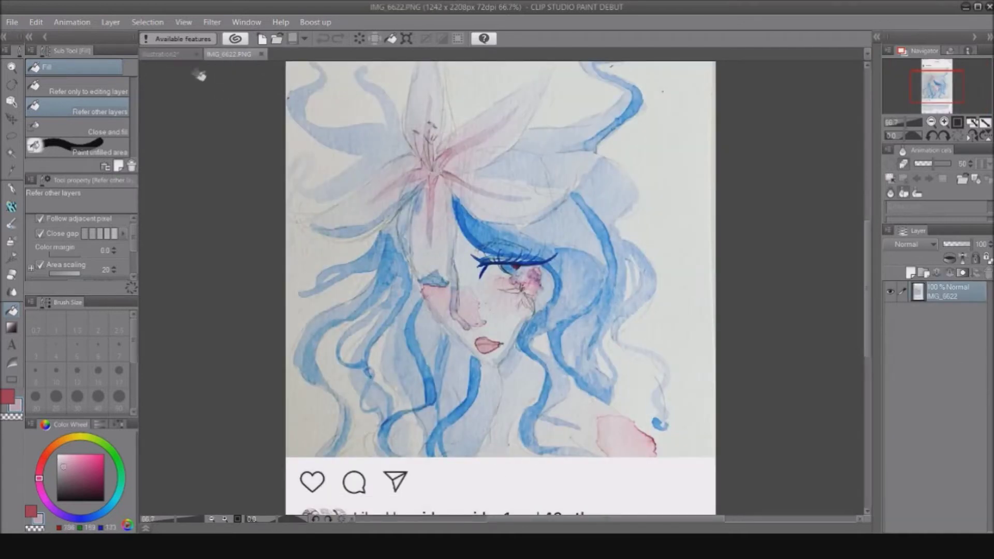
pyautogui.click(169, 54)
pyautogui.hotkey('ctrl', 'shift', 'n')
# - Shade the petals outward from the flower's centre in mauve with the Transparent watercolor brush
pyautogui.press('b')
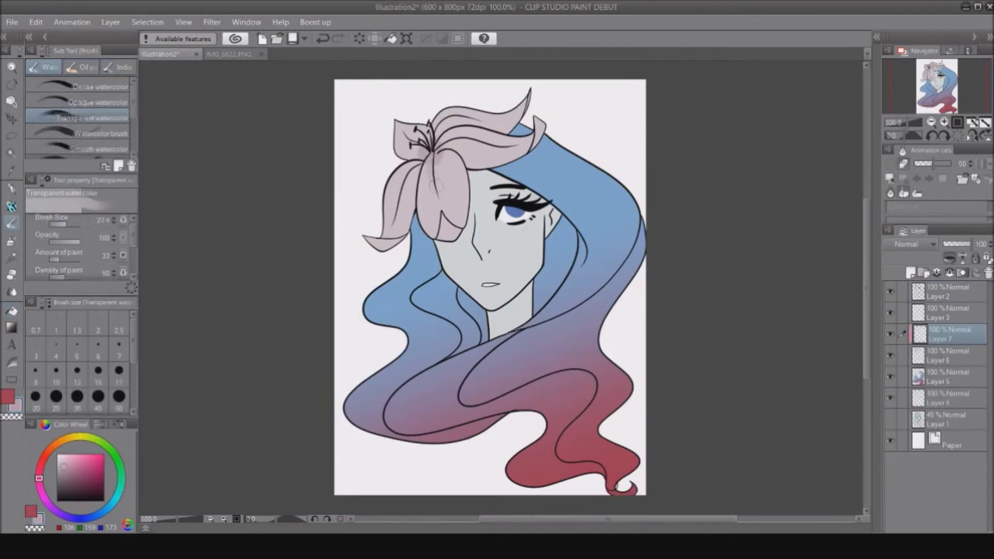
pyautogui.moveTo(415, 168); pyautogui.dragTo(399, 204)
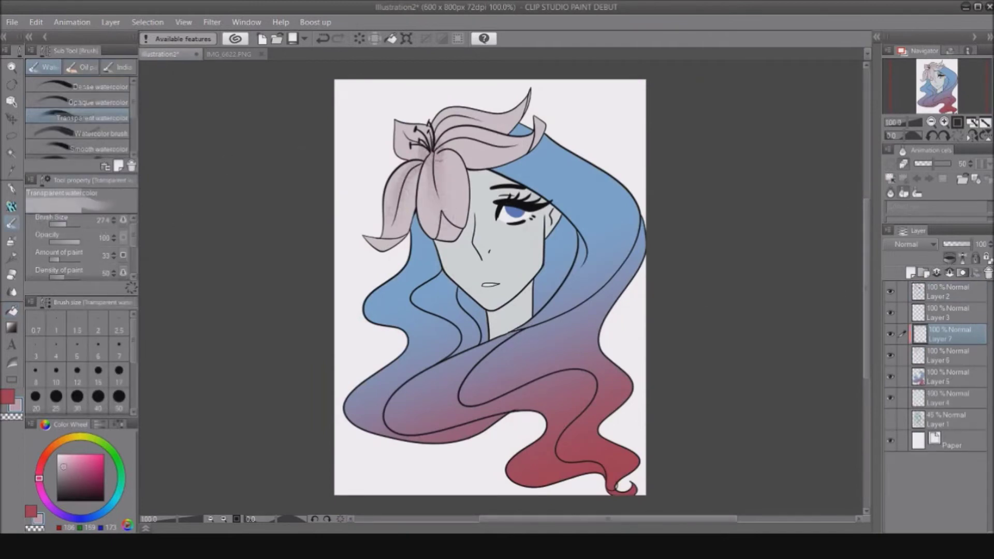
pyautogui.moveTo(440, 161)
pyautogui.mouseDown()
pyautogui.moveTo(467, 131)
pyautogui.moveTo(508, 146)
pyautogui.moveTo(494, 119)
pyautogui.moveTo(403, 120)
pyautogui.moveTo(477, 111)
pyautogui.moveTo(456, 193)
pyautogui.moveTo(447, 186)
pyautogui.moveTo(438, 211)
pyautogui.mouseUp()
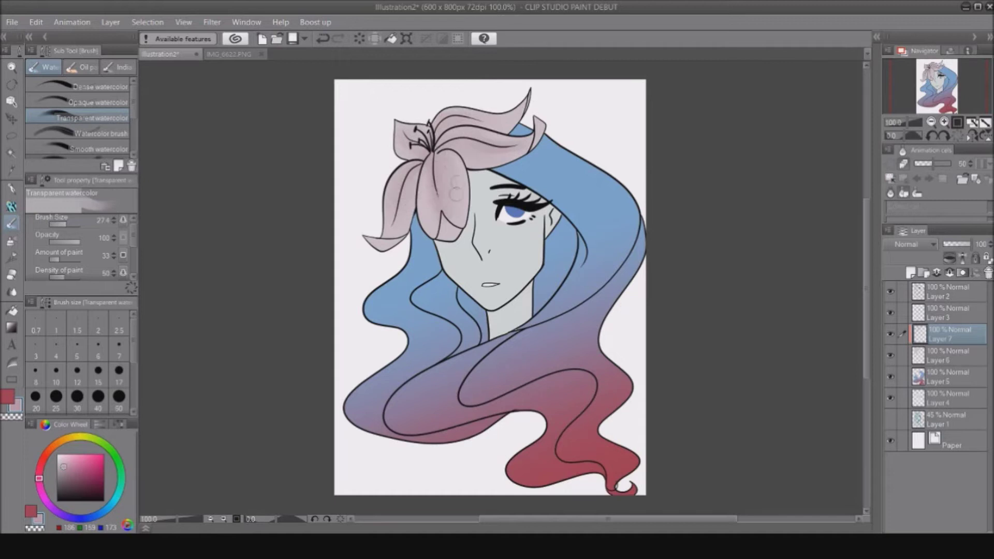
# - Sample a blue from the reference painting, adjust it and tint the folded petal tips with it
pyautogui.click(243, 55)
pyautogui.keyDown('alt'); pyautogui.click(311, 174); pyautogui.keyUp('alt')
pyautogui.click(165, 54)
pyautogui.click(72, 467)
pyautogui.moveTo(456, 230); pyautogui.dragTo(442, 244)
pyautogui.moveTo(541, 136); pyautogui.dragTo(535, 120)
pyautogui.moveTo(385, 244); pyautogui.dragTo(365, 241)
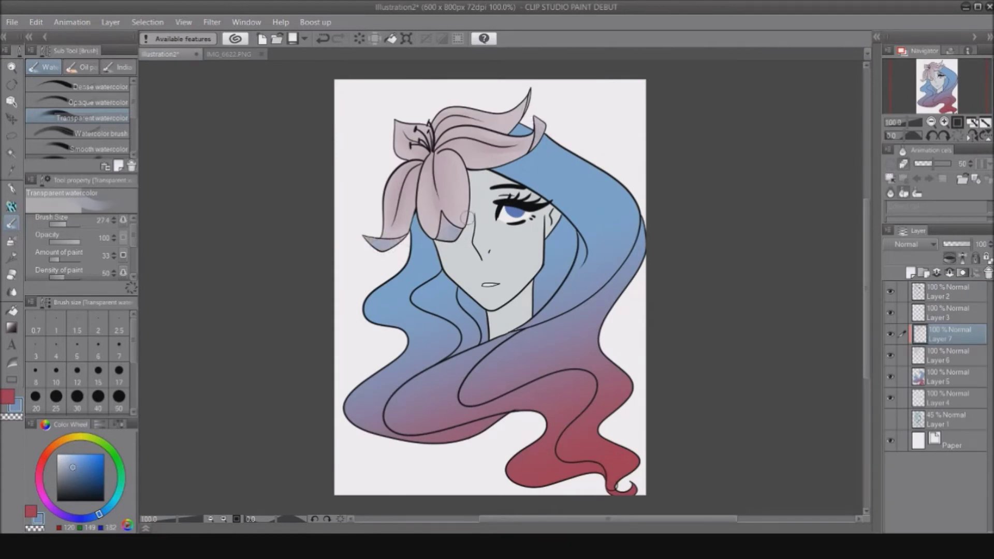
# - Shade the central petal softly in blue and darken the folded petal tips with a deeper blue
pyautogui.hotkey('ctrl', 'z')
pyautogui.moveTo(439, 160); pyautogui.dragTo(440, 199)
pyautogui.keyDown('alt'); pyautogui.click(448, 236); pyautogui.keyUp('alt')
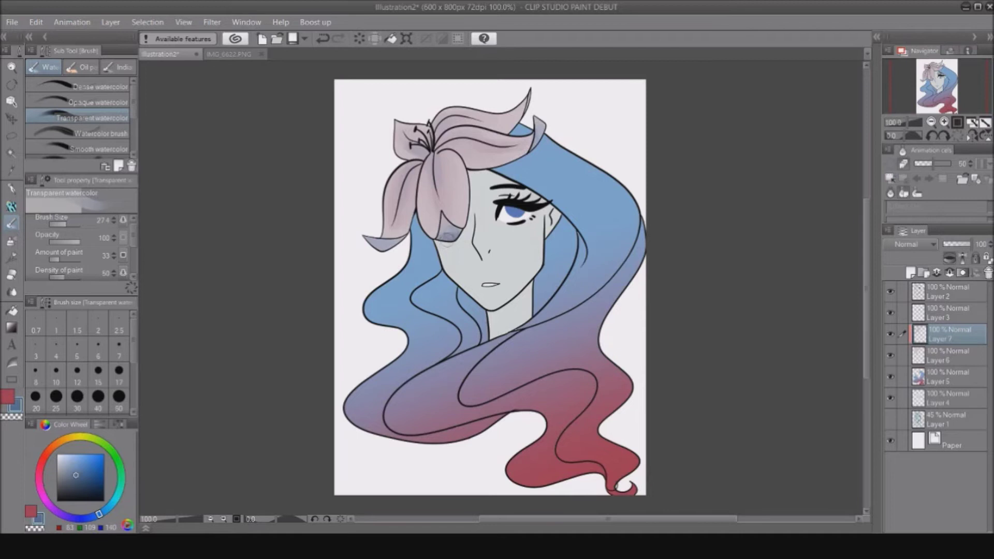
pyautogui.hotkey('ctrl', 'z')
# - Pick a muted magenta and deepen the shading along the middle of the petals
pyautogui.click(40, 477)
pyautogui.click(85, 465)
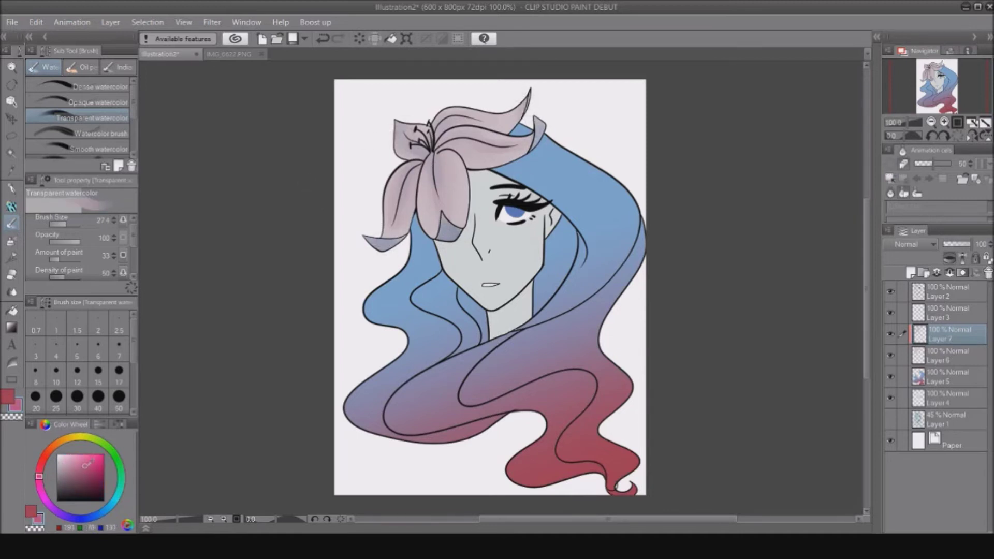
pyautogui.hotkey('ctrl', 'z')
pyautogui.hotkey('ctrl', 'z')
pyautogui.click(79, 474)
pyautogui.moveTo(452, 163); pyautogui.dragTo(442, 197)
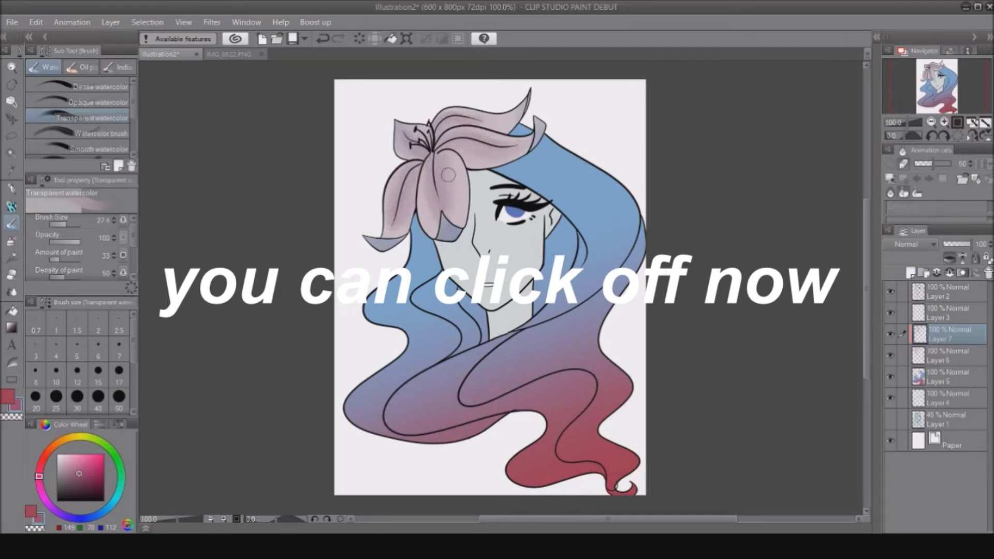
# - Pick a very pale pink for the highlights and add a new layer clipped to the flower colours
pyautogui.click(65, 453)
pyautogui.press('p')
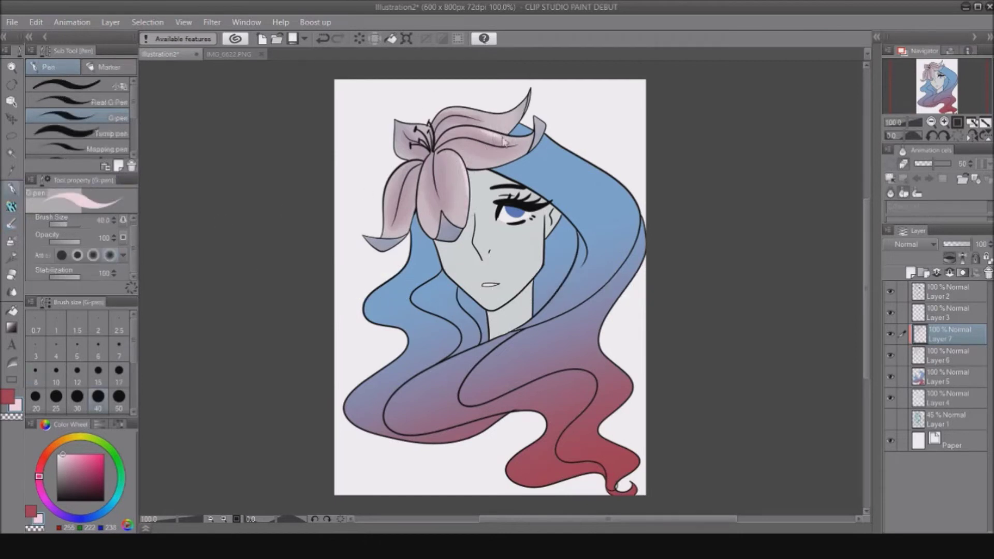
pyautogui.keyDown('alt'); pyautogui.click(458, 174); pyautogui.keyUp('alt')
pyautogui.click(61, 455)
pyautogui.click(910, 273)
pyautogui.click(905, 396)
# - Set the highlight layer to Add (Glow) at reduced opacity and try a G-pen highlight along the central petal's edge
pyautogui.moveTo(457, 158); pyautogui.dragTo(466, 191)
pyautogui.hotkey('ctrl', 'z')
pyautogui.click(959, 243)
pyautogui.click(944, 122)
pyautogui.click(937, 77)
pyautogui.hotkey('ctrl', 'z')
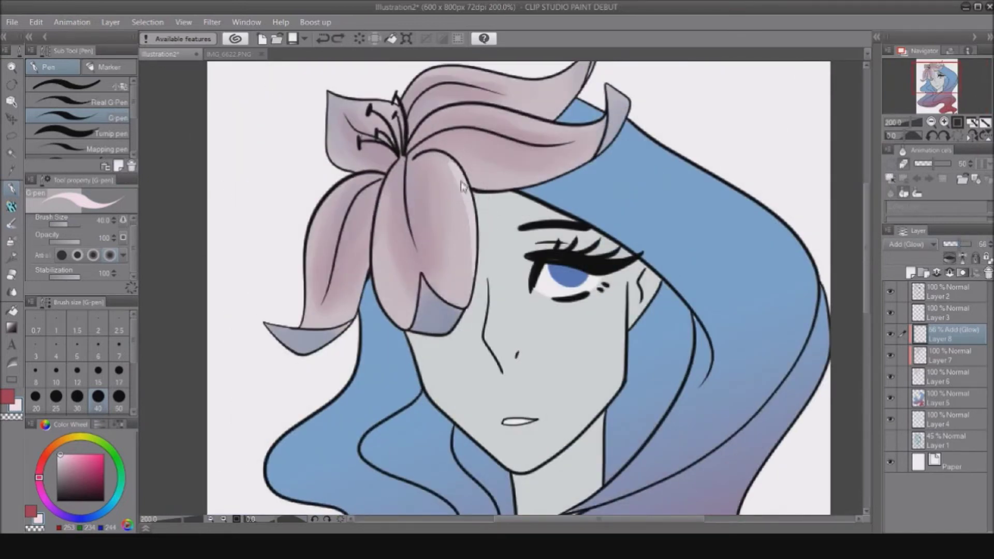
# - Paint soft pale-pink highlights along the petals and folded tips with the Transparent watercolor brush
pyautogui.press('b')
pyautogui.moveTo(474, 115); pyautogui.dragTo(539, 127)
pyautogui.moveTo(572, 92); pyautogui.dragTo(549, 106)
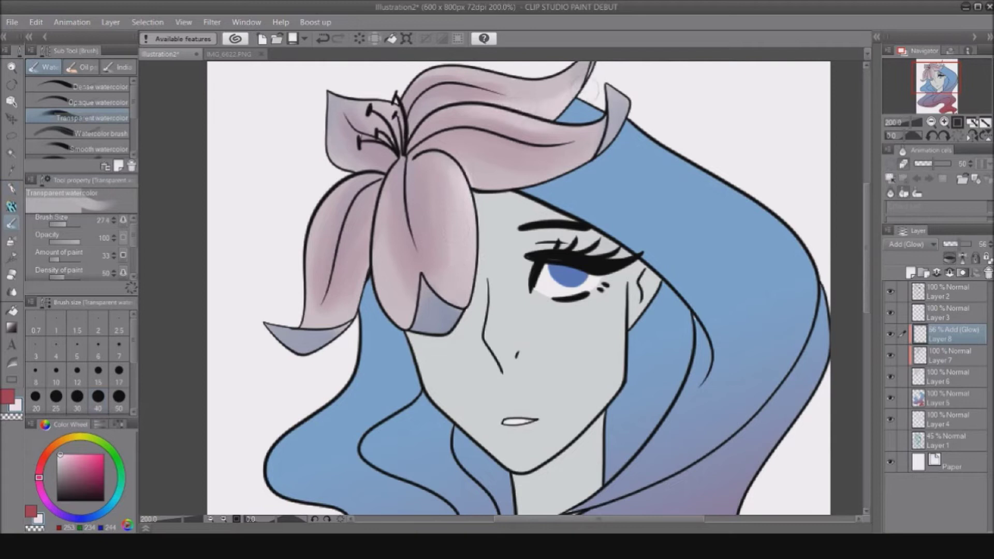
pyautogui.moveTo(620, 95); pyautogui.dragTo(613, 123)
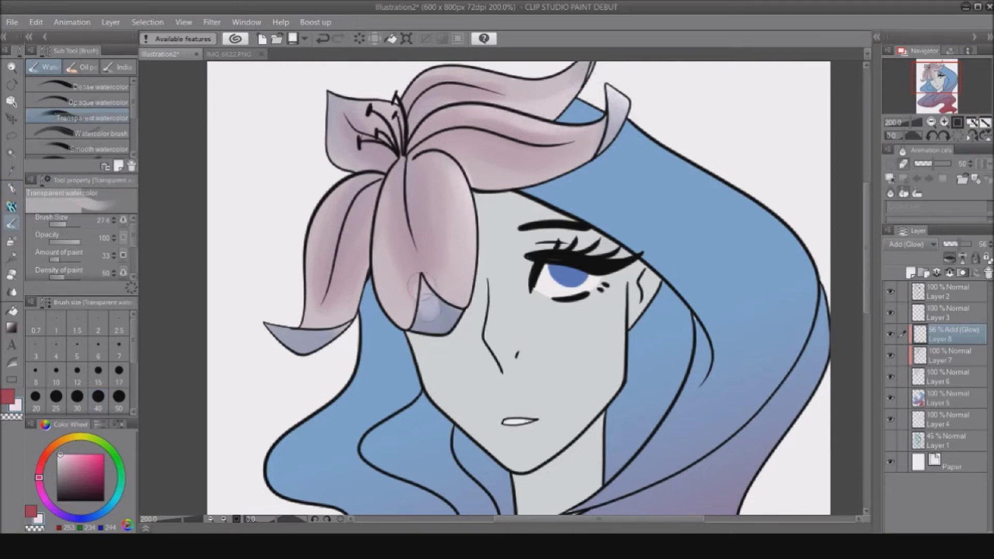
pyautogui.moveTo(259, 333); pyautogui.dragTo(313, 345)
pyautogui.moveTo(308, 276); pyautogui.dragTo(329, 200)
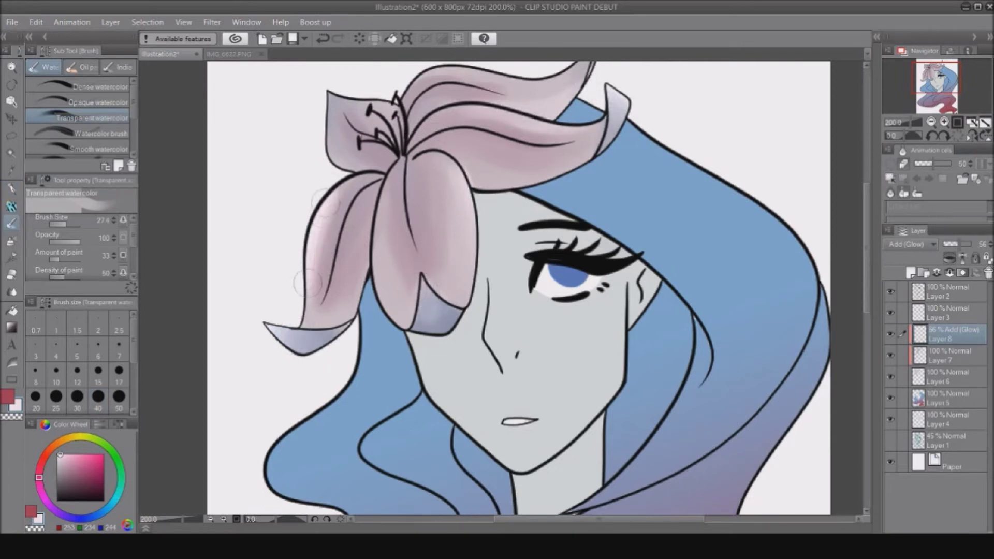
# - On the petal shading layer, sample a muted mauve from the flower and deepen the shading near the petal bases
pyautogui.moveTo(344, 103)
pyautogui.mouseDown()
pyautogui.moveTo(383, 96)
pyautogui.moveTo(325, 137)
pyautogui.moveTo(368, 164)
pyautogui.moveTo(419, 150)
pyautogui.moveTo(398, 163)
pyautogui.moveTo(401, 175)
pyautogui.moveTo(391, 169)
pyautogui.moveTo(416, 189)
pyautogui.moveTo(424, 166)
pyautogui.moveTo(417, 182)
pyautogui.moveTo(389, 186)
pyautogui.moveTo(406, 186)
pyautogui.moveTo(422, 259)
pyautogui.mouseUp()
pyautogui.hotkey('ctrl', 'z')
pyautogui.click(942, 361)
pyautogui.keyDown('alt'); pyautogui.click(405, 187); pyautogui.keyUp('alt')
pyautogui.moveTo(366, 194); pyautogui.dragTo(340, 273)
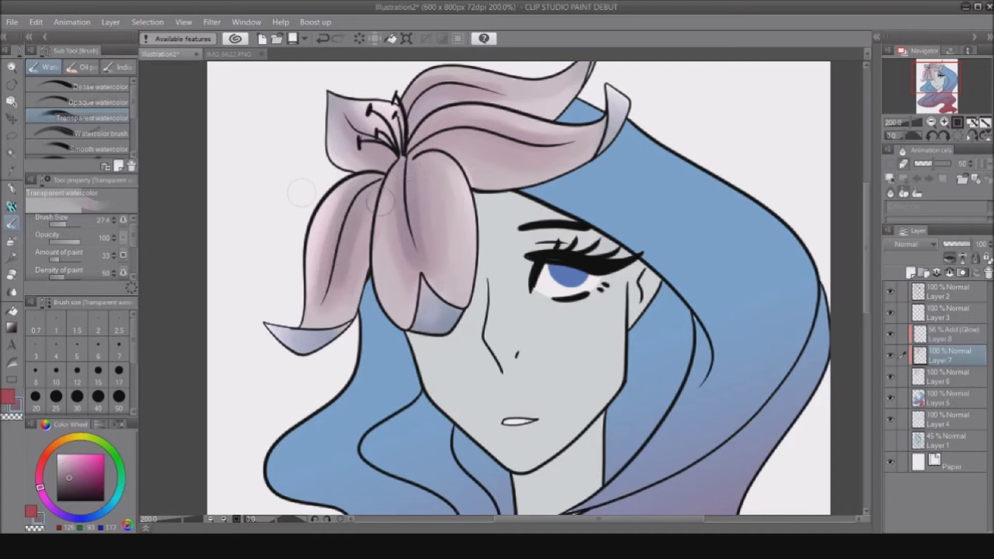
pyautogui.moveTo(386, 153); pyautogui.dragTo(365, 129)
pyautogui.moveTo(427, 150); pyautogui.dragTo(499, 142)
pyautogui.moveTo(415, 111)
pyautogui.mouseDown()
pyautogui.moveTo(460, 93)
pyautogui.moveTo(425, 115)
pyautogui.mouseUp()
# - Choose a much darker magenta and strengthen the shading along the petal creases and around the flower's centre
pyautogui.click(84, 487)
pyautogui.moveTo(407, 169)
pyautogui.mouseDown()
pyautogui.moveTo(413, 249)
pyautogui.moveTo(427, 246)
pyautogui.moveTo(426, 207)
pyautogui.mouseUp()
pyautogui.hotkey('ctrl', 'z')
pyautogui.moveTo(364, 200); pyautogui.dragTo(337, 275)
pyautogui.moveTo(398, 188); pyautogui.dragTo(404, 248)
pyautogui.moveTo(420, 171)
pyautogui.mouseDown()
pyautogui.moveTo(425, 255)
pyautogui.moveTo(396, 202)
pyautogui.mouseUp()
pyautogui.moveTo(418, 146); pyautogui.dragTo(510, 141)
pyautogui.moveTo(450, 147)
pyautogui.mouseDown()
pyautogui.moveTo(528, 144)
pyautogui.moveTo(481, 124)
pyautogui.mouseUp()
pyautogui.moveTo(414, 113); pyautogui.dragTo(492, 91)
pyautogui.moveTo(393, 155); pyautogui.dragTo(353, 137)
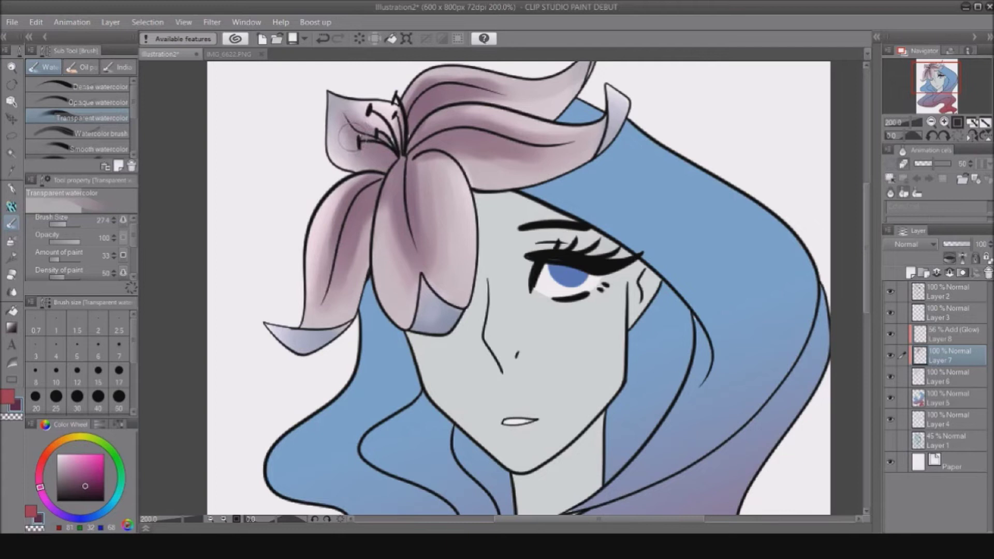
# - Try extending the dark shading down the lower petals, with an adjusted magenta for the last strokes
pyautogui.moveTo(425, 176); pyautogui.dragTo(443, 274)
pyautogui.moveTo(386, 202); pyautogui.dragTo(396, 280)
pyautogui.moveTo(365, 227); pyautogui.dragTo(336, 319)
pyautogui.moveTo(391, 220); pyautogui.dragTo(399, 294)
pyautogui.moveTo(460, 214); pyautogui.dragTo(451, 274)
pyautogui.moveTo(430, 171); pyautogui.dragTo(455, 225)
pyautogui.click(39, 477)
pyautogui.moveTo(39, 478); pyautogui.dragTo(41, 465)
pyautogui.click(90, 474)
pyautogui.moveTo(431, 243)
pyautogui.mouseDown()
pyautogui.moveTo(436, 179)
pyautogui.moveTo(446, 252)
pyautogui.mouseUp()
# - Undo the additional shading strokes on the lower petals
pyautogui.hotkey('ctrl', 'z')
pyautogui.hotkey('ctrl', 'z')
pyautogui.hotkey('ctrl', 'z')
pyautogui.hotkey('ctrl', 'z')
pyautogui.hotkey('ctrl', 'z')
pyautogui.hotkey('ctrl', 'z')
pyautogui.hotkey('ctrl', 'z')
pyautogui.hotkey('ctrl', 'z')
pyautogui.hotkey('ctrl', 'z')
pyautogui.hotkey('ctrl', 'z')
pyautogui.hotkey('ctrl', 'z')
pyautogui.hotkey('ctrl', 'z')
pyautogui.hotkey('ctrl', 'z')
pyautogui.hotkey('ctrl', 'z')
# - Sample a greyed mauve from the central petal and shade along the base of the uppermost petal
pyautogui.keyDown('alt'); pyautogui.click(411, 195); pyautogui.keyUp('alt')
pyautogui.moveTo(414, 106); pyautogui.dragTo(486, 90)
pyautogui.moveTo(417, 115)
pyautogui.mouseDown()
pyautogui.moveTo(437, 97)
pyautogui.moveTo(494, 96)
pyautogui.mouseUp()
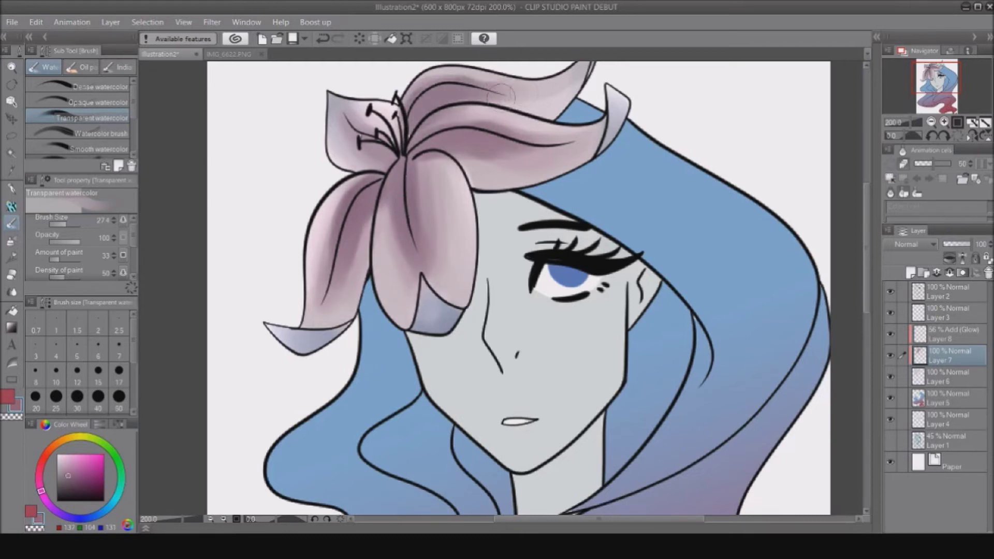
# - Switch to the Spray airbrush and adjust its brush size
pyautogui.click(11, 189)
pyautogui.click(70, 468)
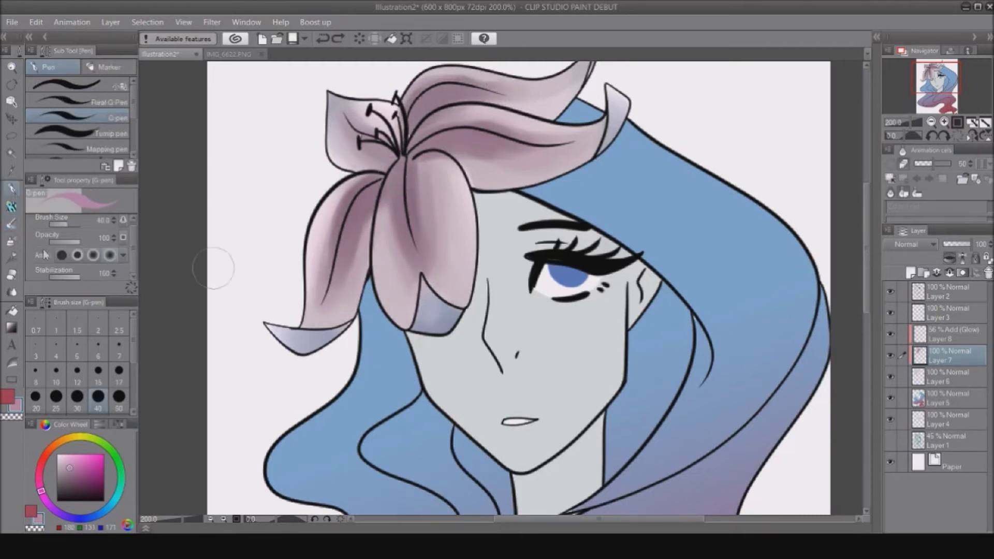
pyautogui.click(12, 241)
pyautogui.click(109, 149)
pyautogui.click(69, 224)
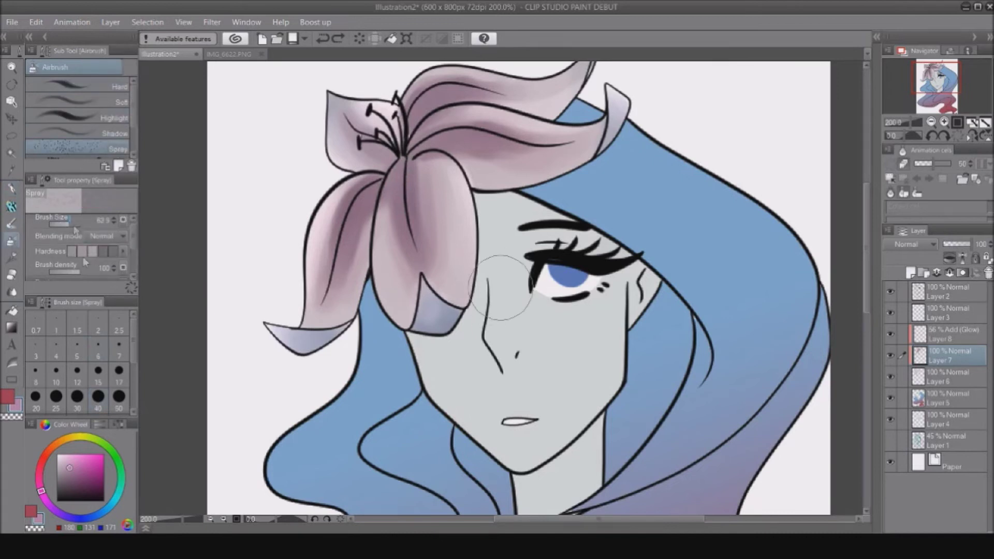
pyautogui.scroll(-2, 132, 254)
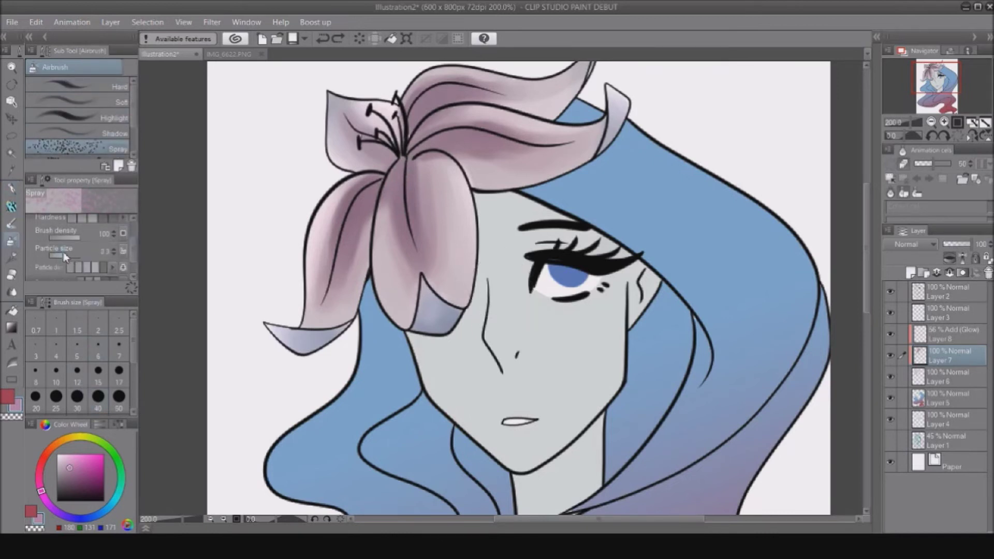
# - Choose a dark maroon, set the spray's particle size to 7.3 and speckle the petals around the flower's centre
pyautogui.click(77, 483)
pyautogui.moveTo(411, 156)
pyautogui.mouseDown()
pyautogui.moveTo(394, 192)
pyautogui.moveTo(431, 136)
pyautogui.moveTo(432, 171)
pyautogui.mouseUp()
pyautogui.hotkey('ctrl', 'z')
pyautogui.hotkey('ctrl', 'z')
pyautogui.moveTo(41, 490); pyautogui.dragTo(39, 477)
pyautogui.moveTo(399, 159)
pyautogui.mouseDown()
pyautogui.moveTo(427, 185)
pyautogui.moveTo(406, 160)
pyautogui.moveTo(440, 155)
pyautogui.moveTo(399, 191)
pyautogui.moveTo(368, 189)
pyautogui.mouseUp()
pyautogui.hotkey('ctrl', 'z')
pyautogui.hotkey('ctrl', 'z')
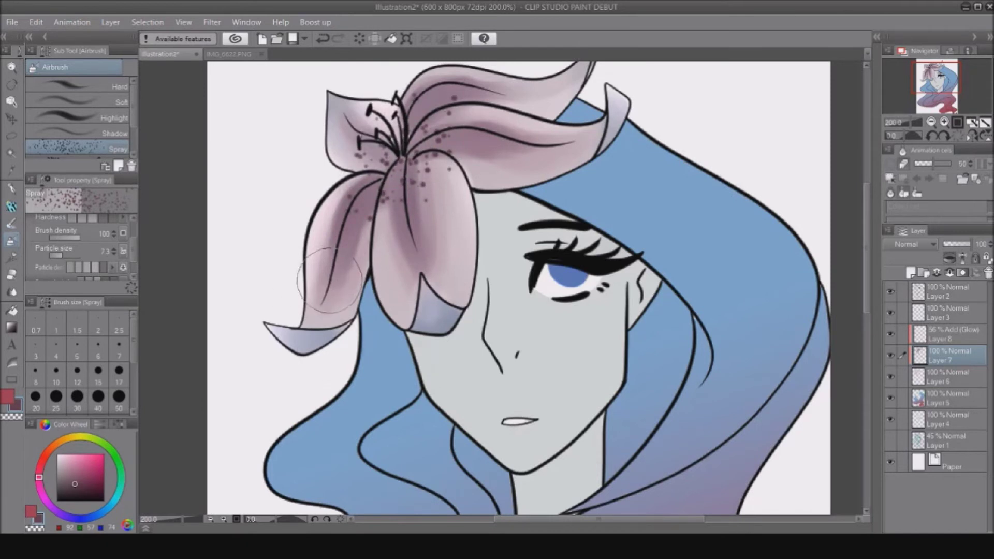
# - Add a new layer between the skin and hair colours and paint the upper lip dark maroon with the size 12 G-pen
pyautogui.press('p')
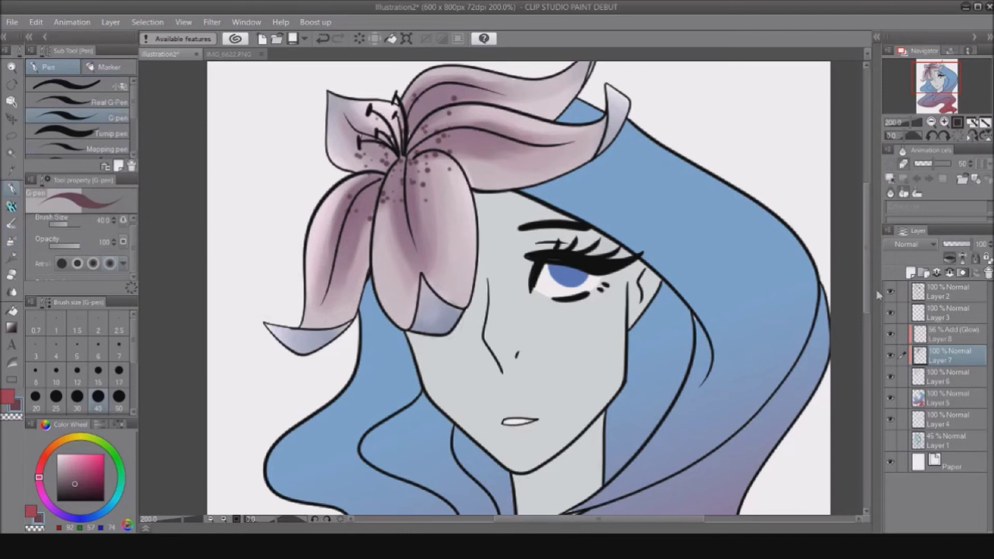
pyautogui.click(910, 273)
pyautogui.moveTo(947, 355); pyautogui.dragTo(948, 422)
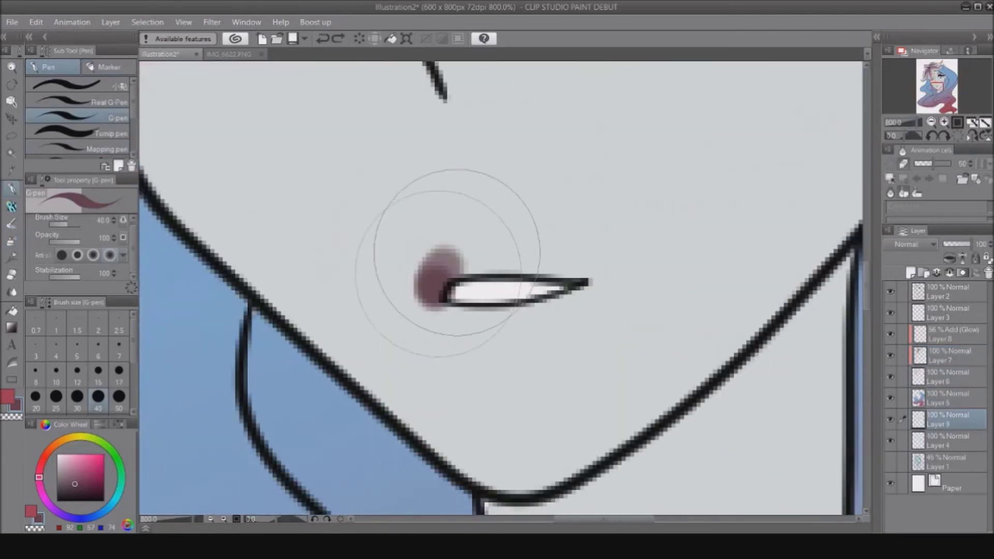
pyautogui.hotkey('ctrl', 'z')
pyautogui.moveTo(440, 274)
pyautogui.mouseDown()
pyautogui.moveTo(532, 259)
pyautogui.moveTo(585, 271)
pyautogui.mouseUp()
pyautogui.moveTo(471, 266); pyautogui.dragTo(439, 288)
pyautogui.moveTo(439, 288)
pyautogui.mouseDown()
pyautogui.moveTo(476, 243)
pyautogui.moveTo(581, 273)
pyautogui.mouseUp()
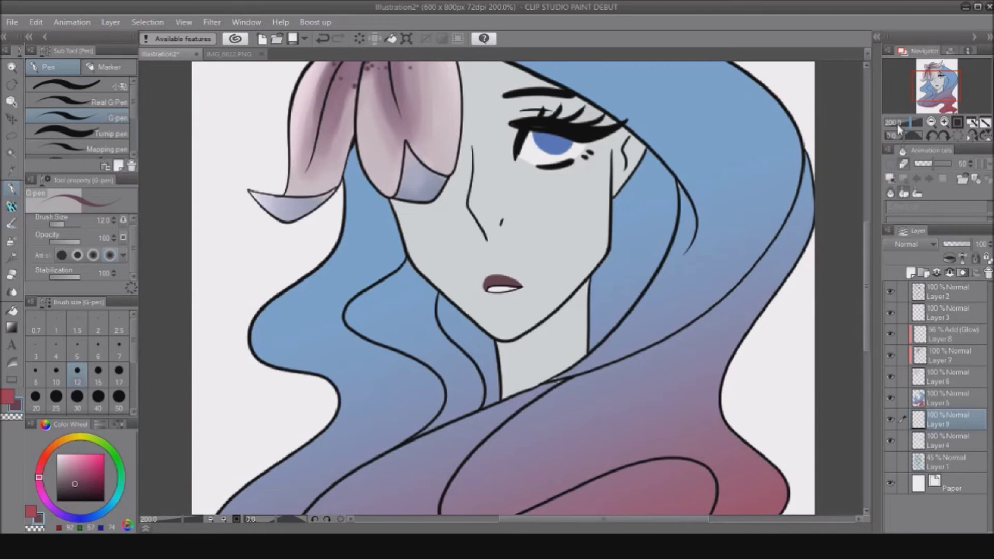
# - Clip the lip layer to the skin colours and add another clipped layer above it for skin shadows
pyautogui.click(949, 259)
pyautogui.click(911, 272)
pyautogui.click(911, 273)
pyautogui.hotkey('ctrl', 'z')
pyautogui.click(950, 259)
pyautogui.moveTo(586, 169); pyautogui.dragTo(549, 358)
pyautogui.hotkey('ctrl', 'z')
# - Choose a dark blue, set the layer's opacity to 31% and block in flat shadows along the jaw and neck
pyautogui.keyDown('alt'); pyautogui.click(544, 210); pyautogui.keyUp('alt')
pyautogui.click(102, 512)
pyautogui.moveTo(95, 462); pyautogui.dragTo(91, 480)
pyautogui.moveTo(966, 244); pyautogui.dragTo(952, 244)
pyautogui.moveTo(610, 151)
pyautogui.mouseDown()
pyautogui.moveTo(543, 301)
pyautogui.moveTo(510, 339)
pyautogui.moveTo(550, 307)
pyautogui.moveTo(494, 386)
pyautogui.moveTo(585, 321)
pyautogui.mouseUp()
pyautogui.hotkey('ctrl', 'z')
pyautogui.press('g')
pyautogui.click(539, 337)
pyautogui.click(517, 347)
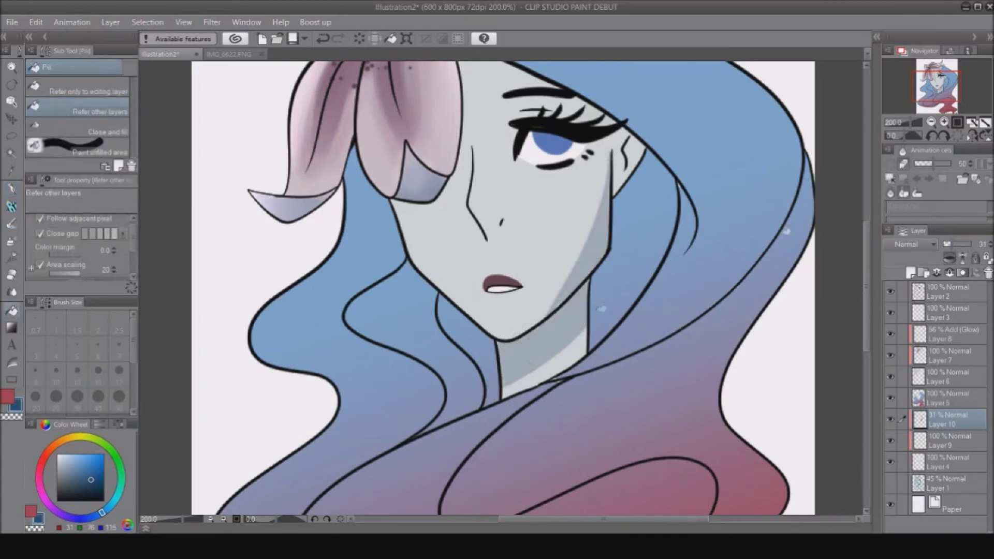
# - Paint G-pen shadows beside the nose, under the flower petals and along the forehead
pyautogui.click(945, 122)
pyautogui.press('p')
pyautogui.moveTo(942, 77); pyautogui.dragTo(939, 81)
pyautogui.click(931, 122)
pyautogui.moveTo(441, 224); pyautogui.dragTo(429, 290)
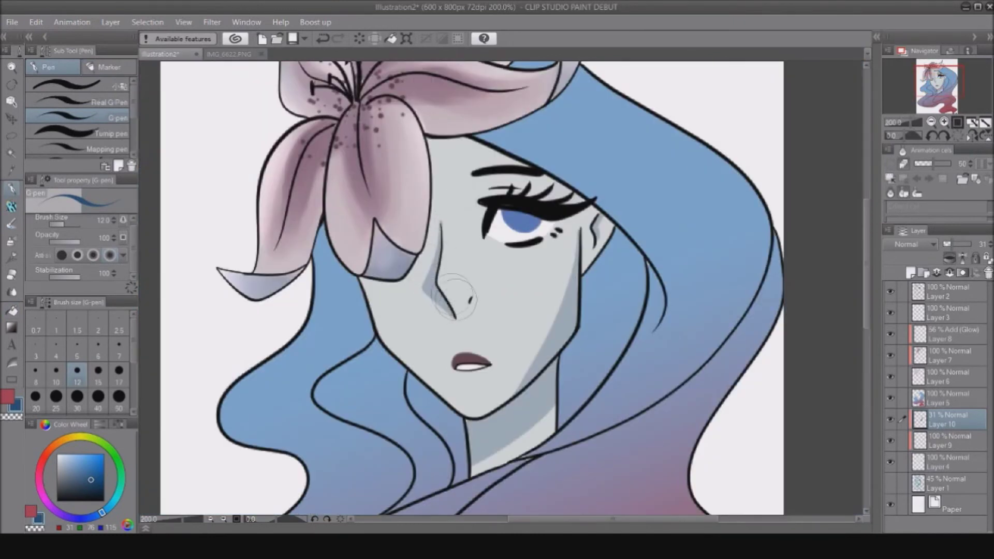
pyautogui.moveTo(440, 155)
pyautogui.mouseDown()
pyautogui.moveTo(423, 266)
pyautogui.moveTo(438, 168)
pyautogui.moveTo(414, 272)
pyautogui.moveTo(351, 284)
pyautogui.moveTo(436, 151)
pyautogui.moveTo(480, 144)
pyautogui.mouseUp()
pyautogui.hotkey('ctrl', 'z')
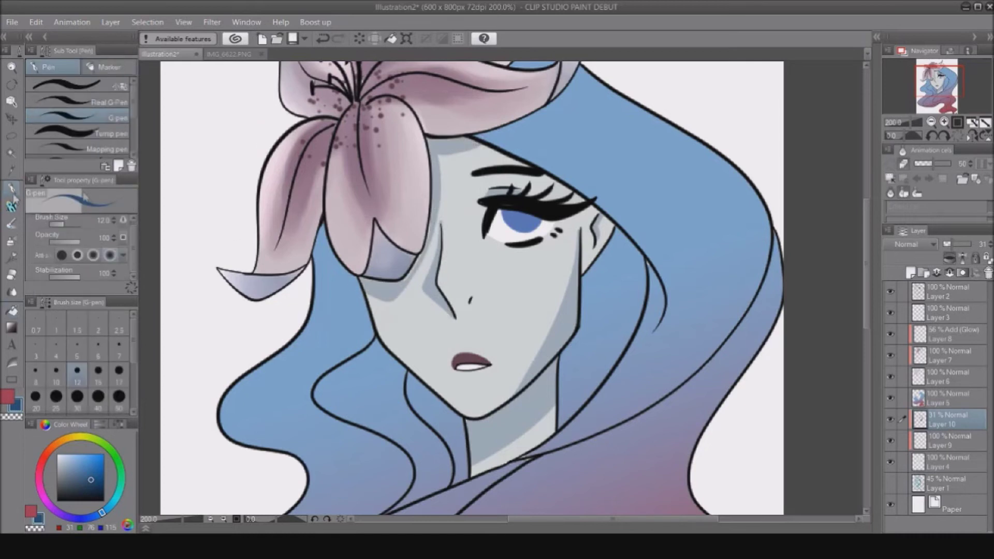
# - Outline a shadow along the cheek below the flower and fill it with the same dark blue
pyautogui.moveTo(387, 301); pyautogui.dragTo(413, 370)
pyautogui.click(11, 311)
pyautogui.click(389, 342)
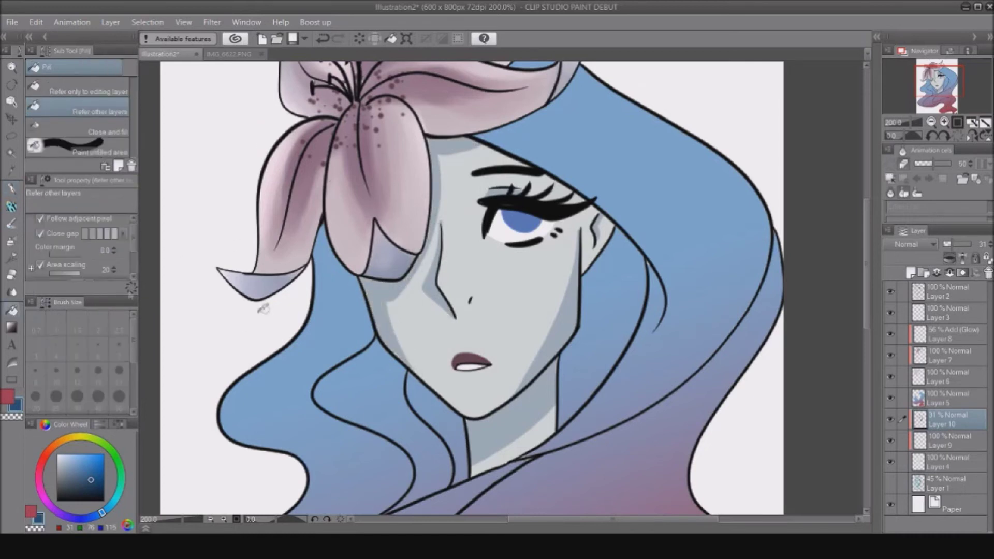
# - Try a pale violet with the G-pen on the white of the eye
pyautogui.click(12, 189)
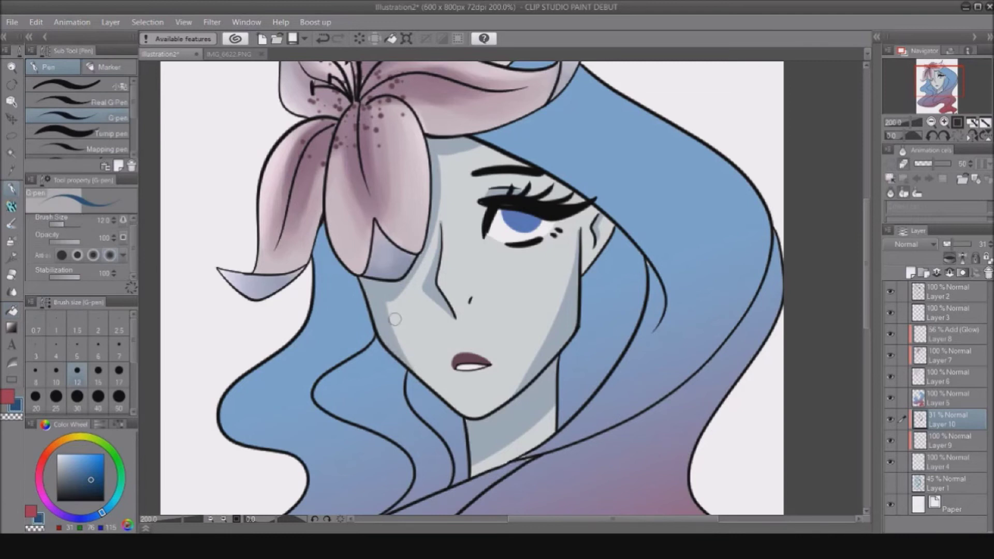
pyautogui.click(66, 516)
pyautogui.click(68, 459)
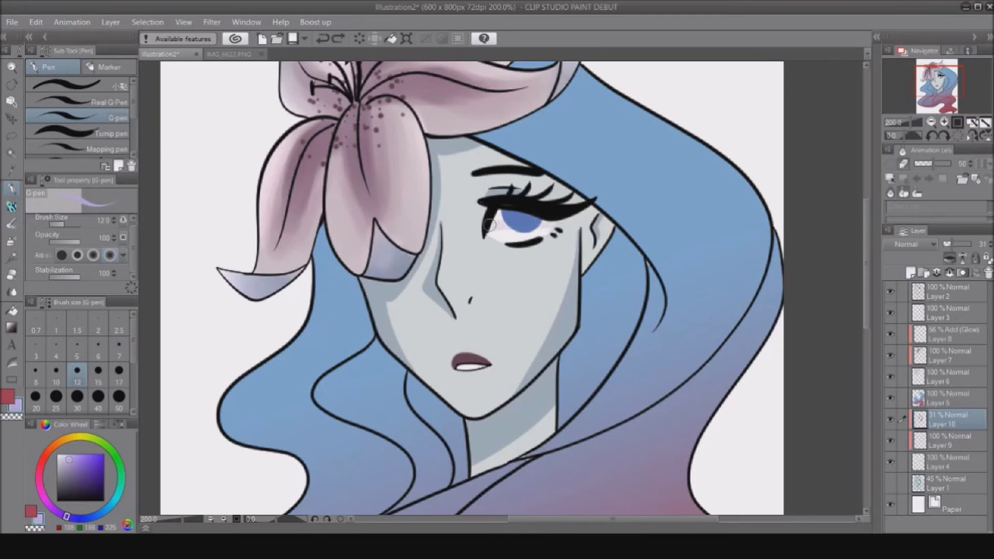
pyautogui.hotkey('ctrl', 'z')
# - Set the lip layer's opacity to 64% and the skin shadow layer's to about 35%, and shade the ear
pyautogui.click(947, 440)
pyautogui.click(962, 244)
pyautogui.click(947, 420)
pyautogui.moveTo(951, 244); pyautogui.dragTo(955, 248)
pyautogui.moveTo(578, 199); pyautogui.dragTo(616, 243)
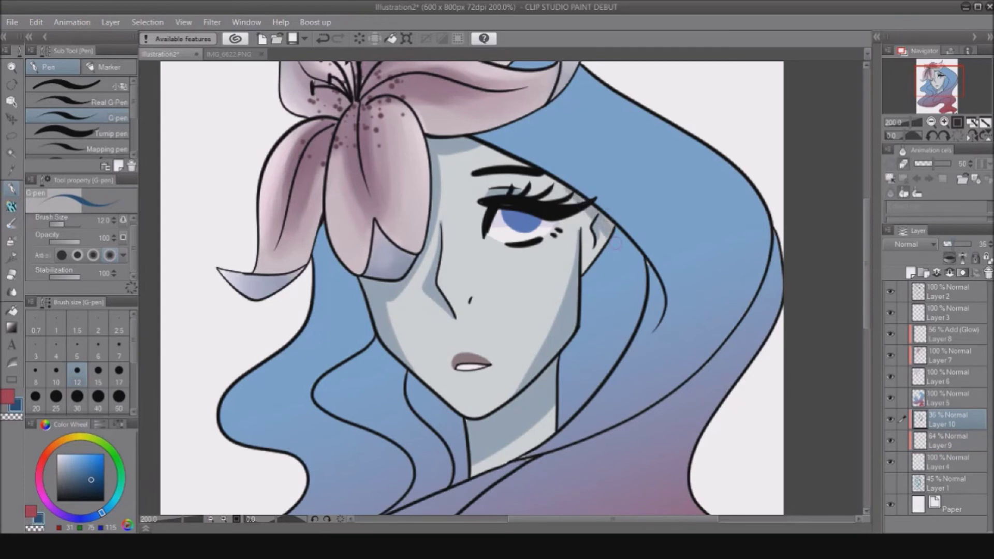
# - Try shading the cheek with the Darker bleed ink brush and adjust its size
pyautogui.moveTo(939, 91); pyautogui.dragTo(939, 85)
pyautogui.click(11, 208)
pyautogui.click(12, 223)
pyautogui.click(123, 107)
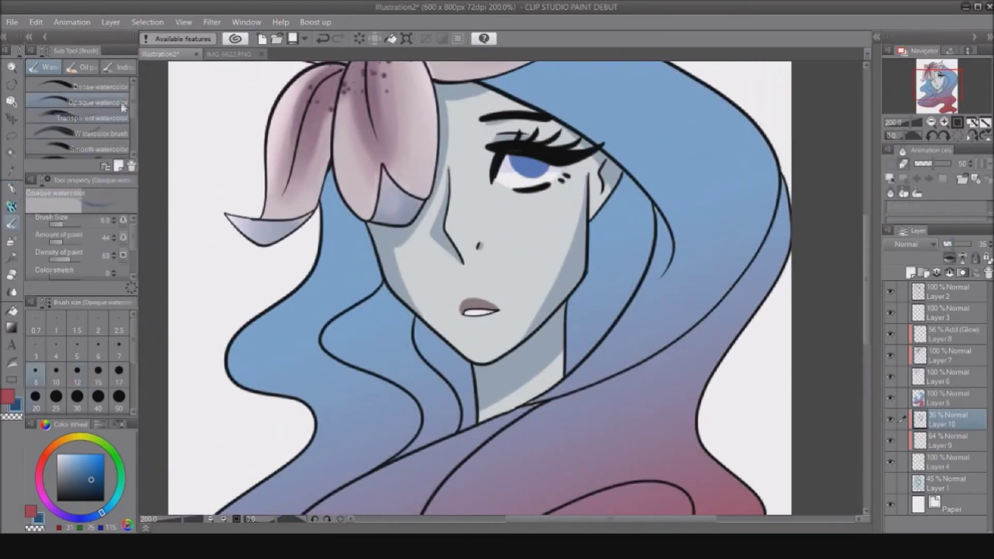
pyautogui.click(120, 66)
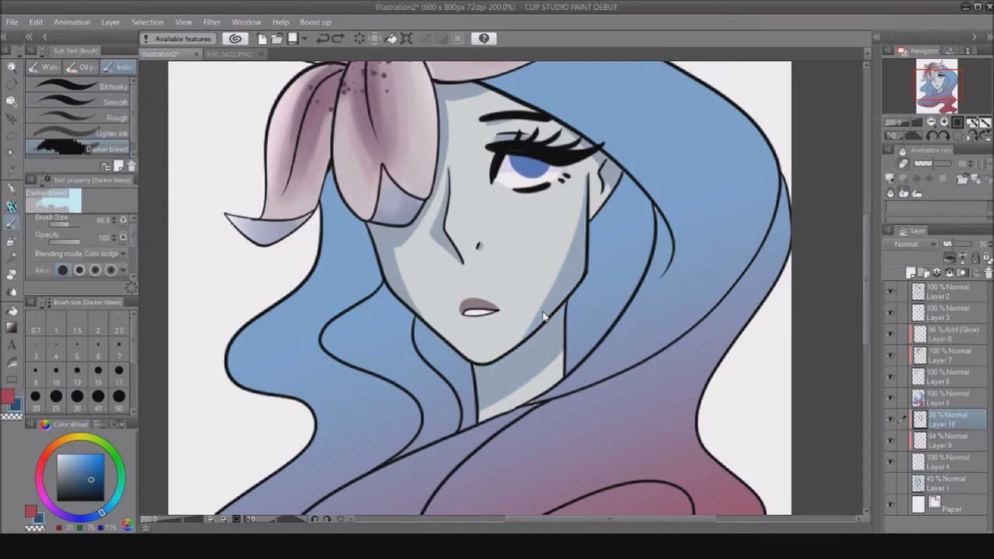
pyautogui.moveTo(541, 252)
pyautogui.mouseDown()
pyautogui.moveTo(551, 251)
pyautogui.moveTo(523, 172)
pyautogui.moveTo(463, 243)
pyautogui.mouseUp()
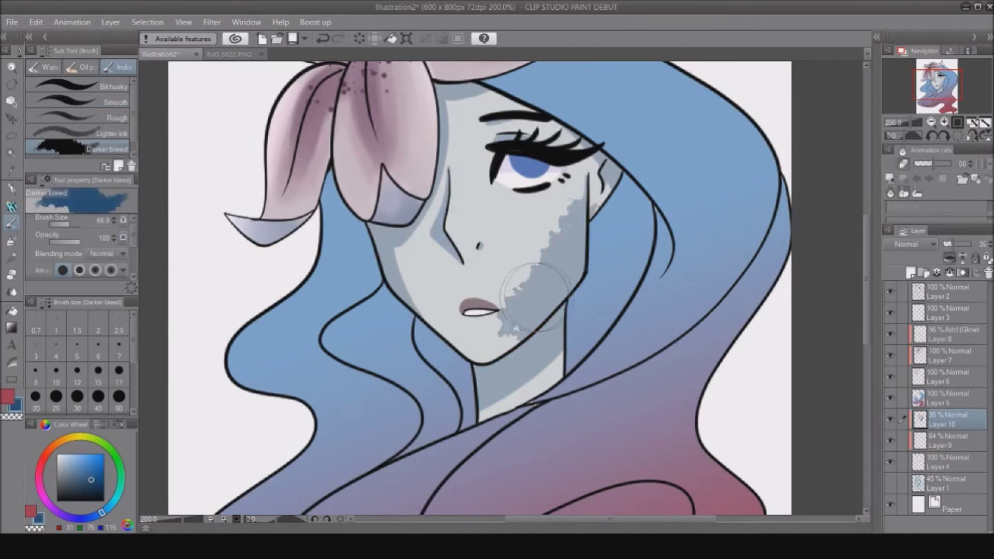
pyautogui.click(77, 344)
pyautogui.click(56, 225)
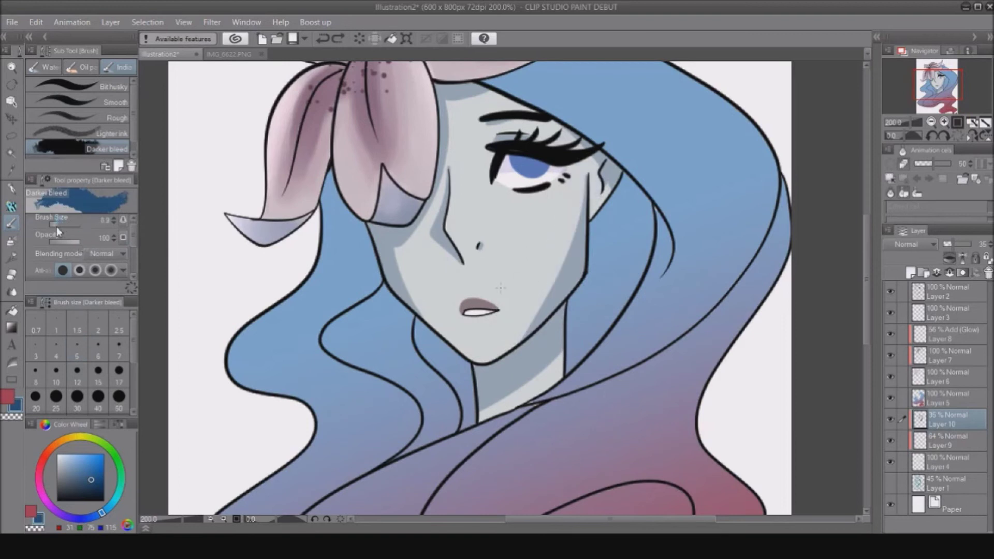
# - Soften and extend the shadows on the neck, cheeks, forehead, nose and ear with the size 40 Lighter ink brush
pyautogui.click(105, 133)
pyautogui.moveTo(523, 394); pyautogui.dragTo(559, 352)
pyautogui.moveTo(450, 101); pyautogui.dragTo(414, 258)
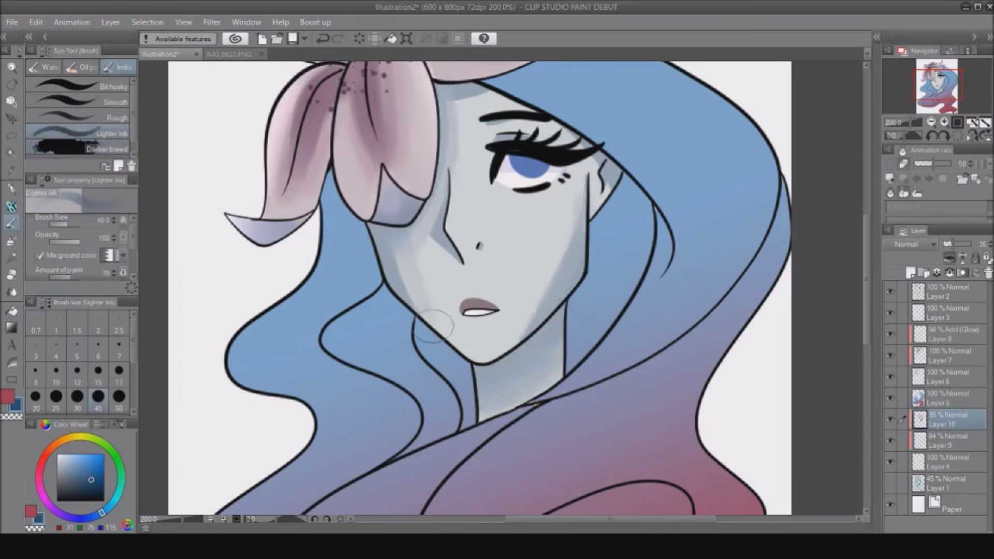
pyautogui.moveTo(434, 329); pyautogui.dragTo(406, 270)
pyautogui.moveTo(438, 235); pyautogui.dragTo(482, 247)
pyautogui.moveTo(474, 99); pyautogui.dragTo(445, 193)
pyautogui.moveTo(502, 139); pyautogui.dragTo(529, 134)
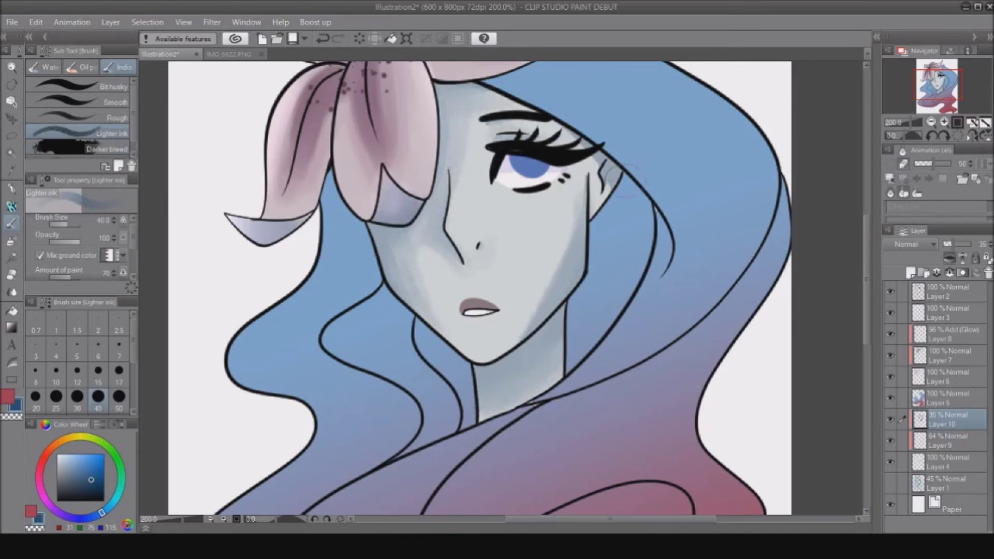
pyautogui.moveTo(604, 167); pyautogui.dragTo(581, 179)
# - Add a new layer at 33% opacity clipped to the hair colours for the hair shadows
pyautogui.click(11, 188)
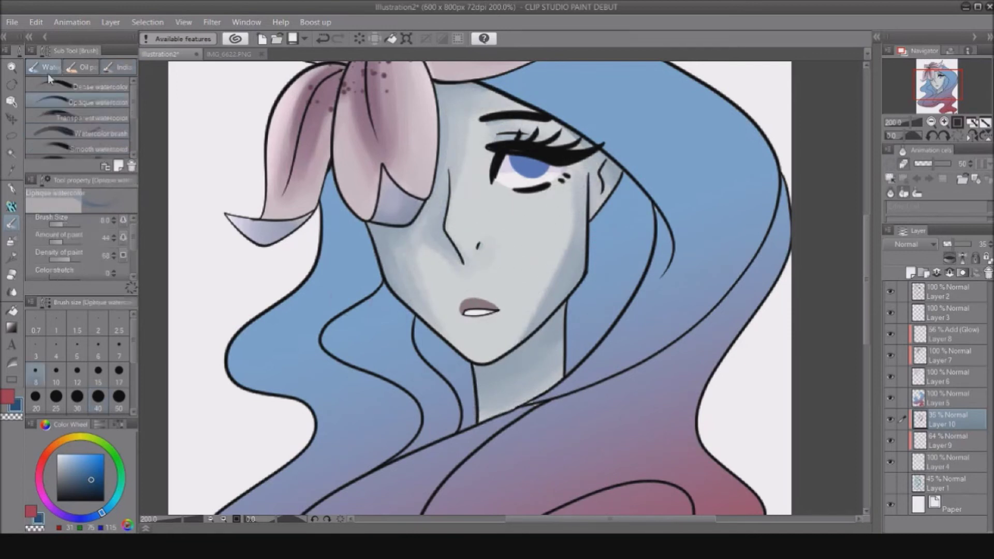
pyautogui.click(939, 405)
pyautogui.click(911, 272)
pyautogui.click(953, 244)
pyautogui.moveTo(658, 212)
pyautogui.mouseDown()
pyautogui.moveTo(652, 320)
pyautogui.moveTo(660, 310)
pyautogui.mouseUp()
pyautogui.hotkey('ctrl', 'z')
pyautogui.hotkey('ctrl', '-')
pyautogui.moveTo(518, 311); pyautogui.dragTo(506, 287)
pyautogui.click(12, 310)
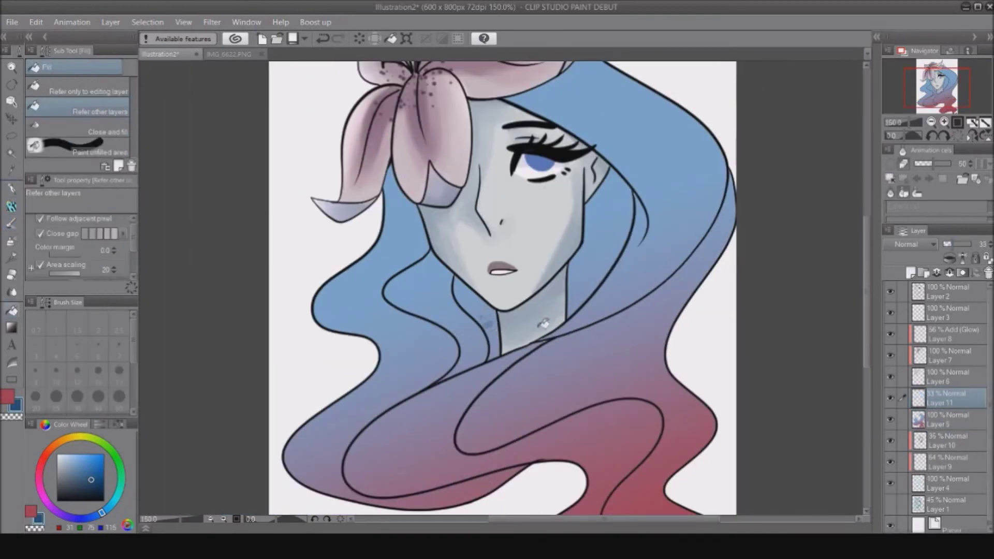
pyautogui.press('p')
pyautogui.click(950, 260)
# - Paint dark blue shadows along the hair strands from crown to tips with the size 40 G-pen
pyautogui.moveTo(473, 295)
pyautogui.mouseDown()
pyautogui.moveTo(491, 354)
pyautogui.moveTo(492, 317)
pyautogui.moveTo(461, 272)
pyautogui.moveTo(445, 264)
pyautogui.moveTo(469, 315)
pyautogui.moveTo(430, 309)
pyautogui.moveTo(472, 333)
pyautogui.moveTo(468, 322)
pyautogui.moveTo(479, 335)
pyautogui.moveTo(462, 322)
pyautogui.moveTo(471, 365)
pyautogui.mouseUp()
pyautogui.moveTo(415, 196)
pyautogui.mouseDown()
pyautogui.moveTo(414, 262)
pyautogui.moveTo(392, 279)
pyautogui.moveTo(443, 350)
pyautogui.moveTo(362, 436)
pyautogui.moveTo(492, 476)
pyautogui.mouseUp()
pyautogui.moveTo(634, 194)
pyautogui.mouseDown()
pyautogui.moveTo(642, 259)
pyautogui.moveTo(570, 306)
pyautogui.moveTo(595, 176)
pyautogui.moveTo(596, 238)
pyautogui.mouseUp()
pyautogui.moveTo(512, 101)
pyautogui.mouseDown()
pyautogui.moveTo(585, 132)
pyautogui.moveTo(631, 272)
pyautogui.moveTo(603, 290)
pyautogui.mouseUp()
pyautogui.moveTo(778, 143); pyautogui.dragTo(749, 206)
pyautogui.moveTo(503, 156); pyautogui.dragTo(538, 115)
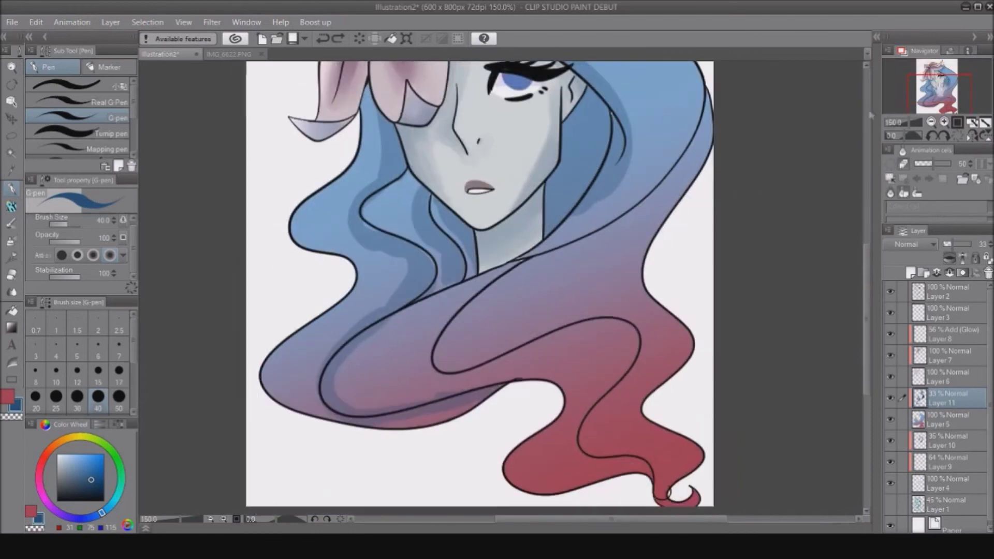
pyautogui.scroll(-3, 570, 140)
pyautogui.moveTo(709, 101)
pyautogui.mouseDown()
pyautogui.moveTo(479, 303)
pyautogui.moveTo(437, 370)
pyautogui.moveTo(642, 337)
pyautogui.moveTo(604, 462)
pyautogui.mouseUp()
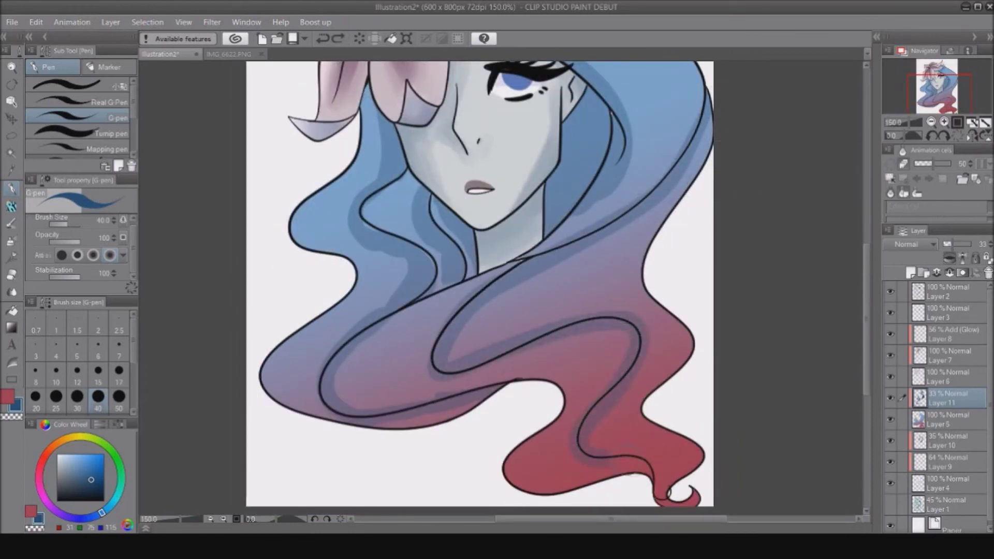
# - Blend and extend the shadows throughout the hair with the Lighter ink brush
pyautogui.press('b')
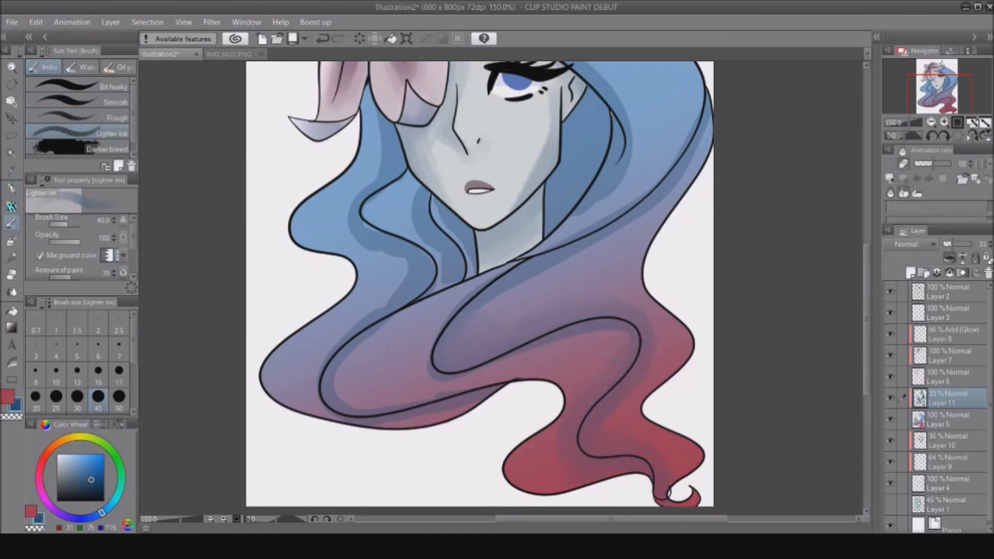
pyautogui.moveTo(464, 361)
pyautogui.mouseDown()
pyautogui.moveTo(466, 296)
pyautogui.moveTo(650, 220)
pyautogui.moveTo(564, 236)
pyautogui.moveTo(532, 264)
pyautogui.mouseUp()
pyautogui.scroll(5, 533, 267)
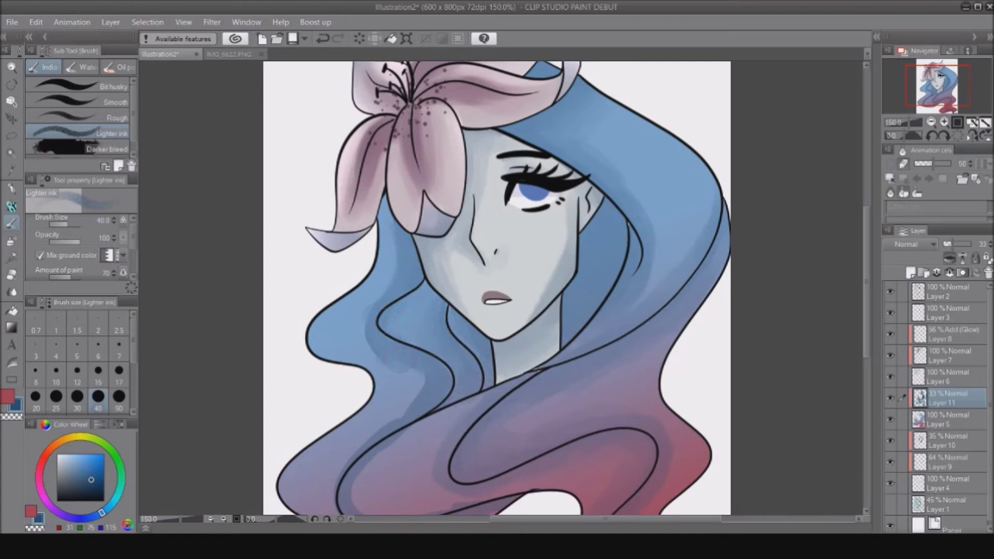
pyautogui.scroll(-5, 363, 437)
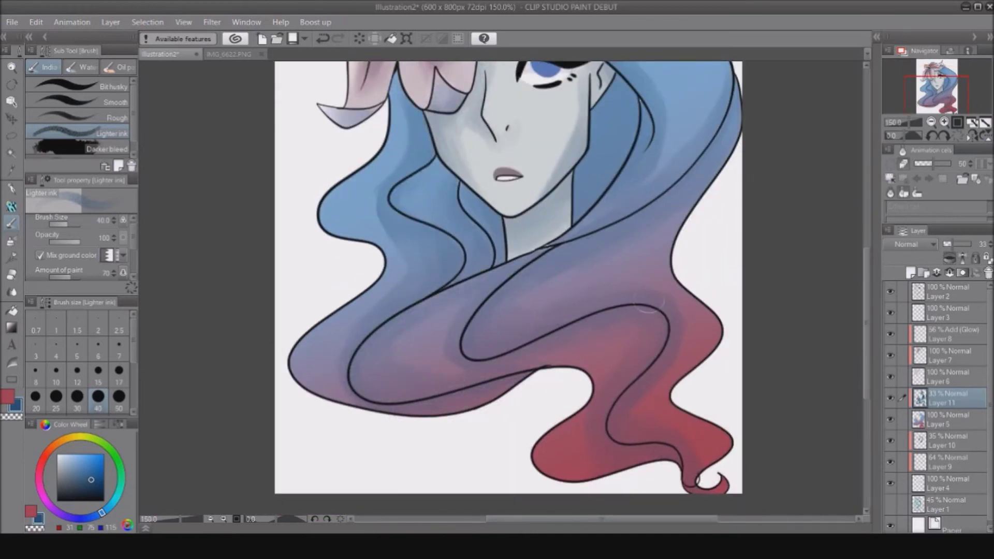
pyautogui.click(931, 122)
pyautogui.click(931, 123)
pyautogui.click(945, 122)
pyautogui.click(945, 122)
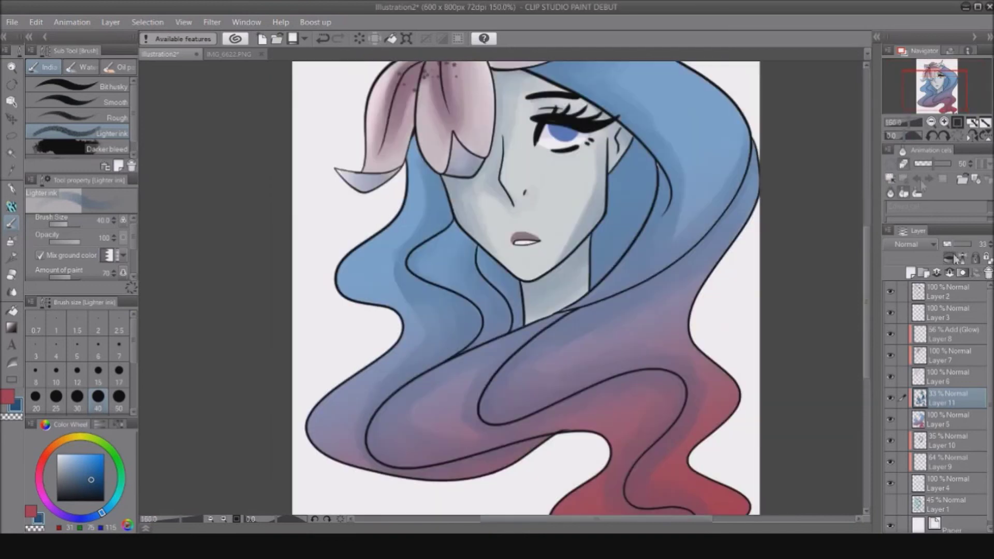
# - Add a new layer above Layer 1, beneath the colour layers, and activate the Foreground to background gradient
pyautogui.moveTo(990, 351); pyautogui.dragTo(990, 358)
pyautogui.click(950, 498)
pyautogui.click(912, 273)
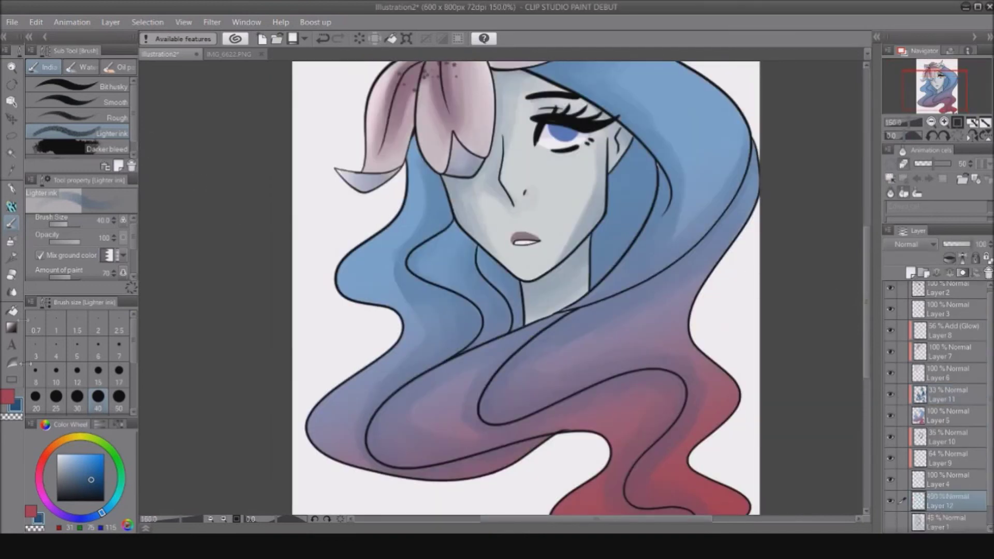
pyautogui.click(12, 327)
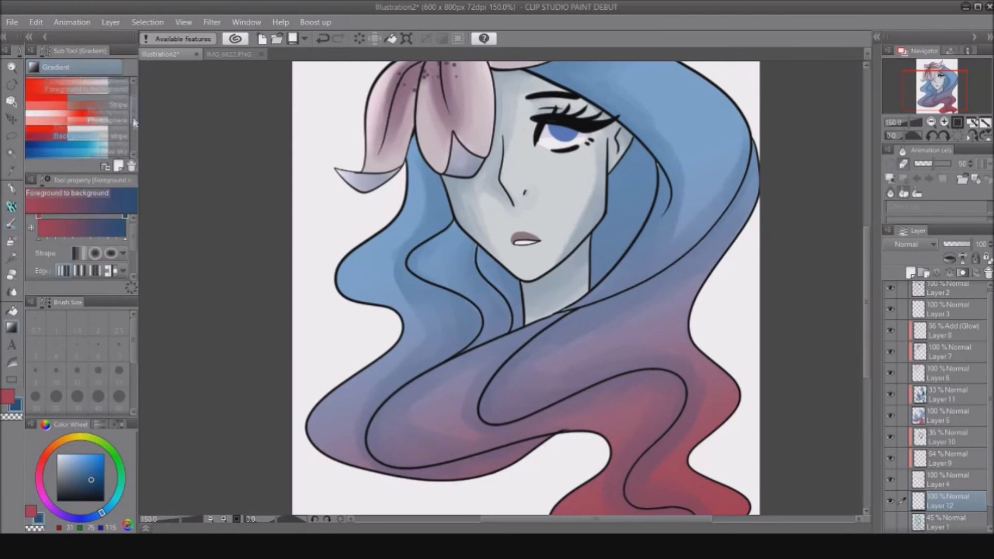
pyautogui.click(21, 410)
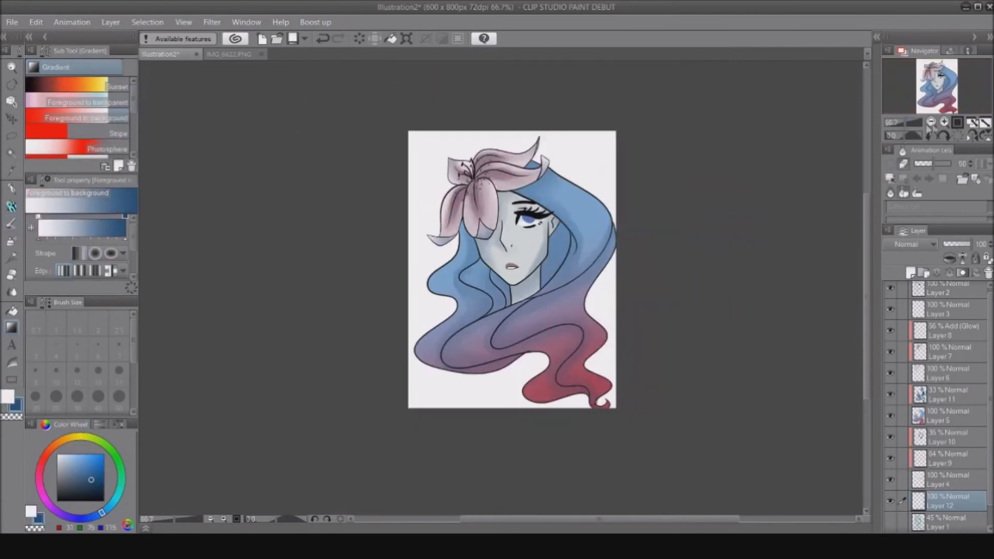
pyautogui.hotkey('ctrl', 'z')
pyautogui.moveTo(435, 137); pyautogui.dragTo(533, 299)
pyautogui.hotkey('ctrl', 'z')
pyautogui.moveTo(447, 150); pyautogui.dragTo(508, 276)
pyautogui.hotkey('ctrl', 'z')
pyautogui.hotkey('ctrl', 'z')
pyautogui.hotkey('ctrl', 'y')
pyautogui.hotkey('ctrl', 'z')
pyautogui.hotkey('ctrl', 'y')
pyautogui.hotkey('ctrl', 'z')
pyautogui.hotkey('ctrl', 'y')
pyautogui.hotkey('ctrl', 'z')
pyautogui.click(65, 472)
pyautogui.moveTo(445, 150); pyautogui.dragTo(557, 357)
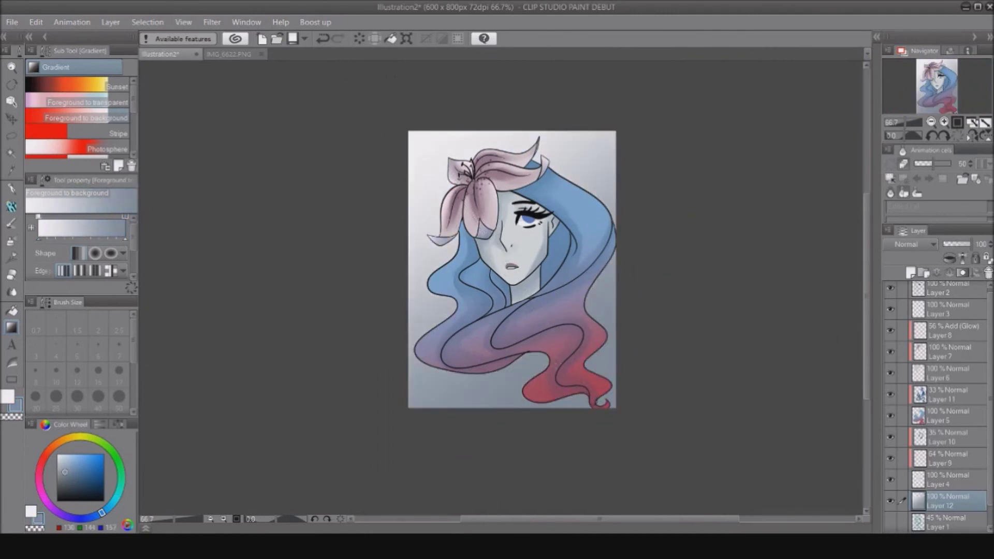
pyautogui.hotkey('ctrl', 'z')
# - Choose pale purple as the foreground and light blue as the background colour for the gradient
pyautogui.click(75, 462)
pyautogui.moveTo(418, 136); pyautogui.dragTo(554, 362)
pyautogui.hotkey('ctrl', 'z')
pyautogui.click(8, 397)
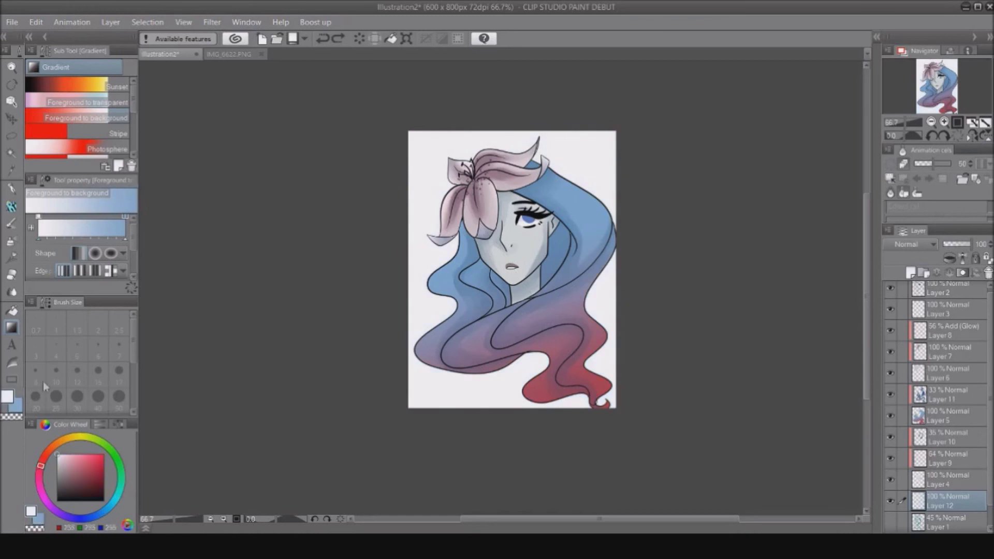
pyautogui.click(66, 516)
pyautogui.click(73, 464)
# - Fill the new layer with a diagonal gradient from pale lavender at the canvas's upper left to light blue
pyautogui.moveTo(425, 147); pyautogui.dragTo(557, 362)
pyautogui.hotkey('ctrl', 'z')
pyautogui.hotkey('ctrl', 'y')
pyautogui.hotkey('ctrl', 'z')
pyautogui.click(68, 457)
pyautogui.moveTo(426, 148); pyautogui.dragTo(557, 363)
pyautogui.hotkey('ctrl', 'z')
pyautogui.moveTo(411, 137); pyautogui.dragTo(529, 243)
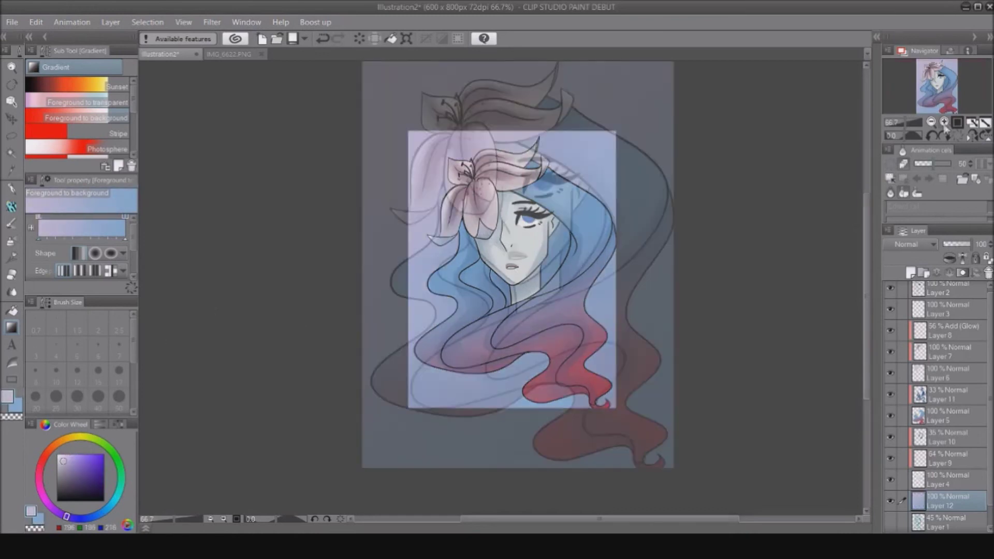
# - Paint the teeth white on Layer 4 with the size 40 G-pen
pyautogui.click(932, 438)
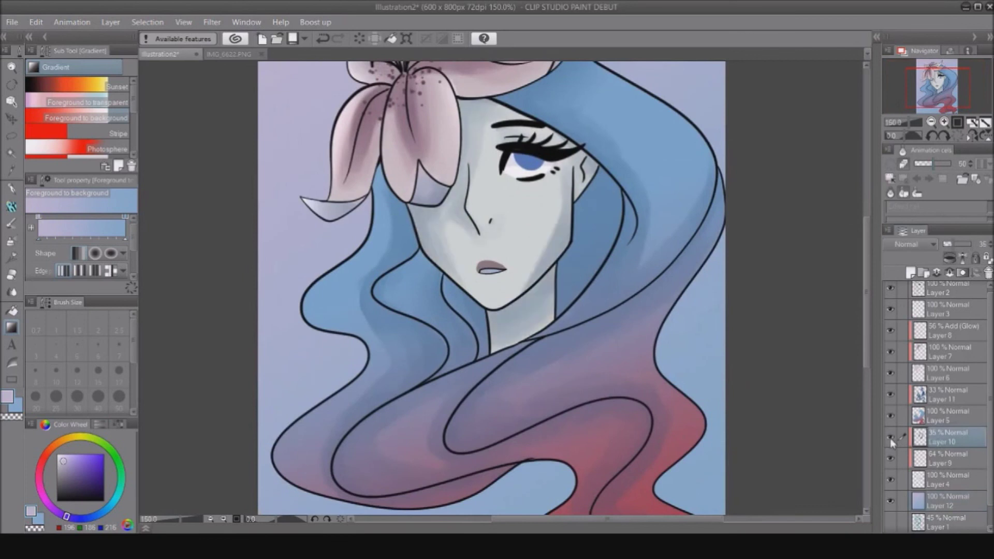
pyautogui.click(947, 459)
pyautogui.click(947, 480)
pyautogui.click(57, 455)
pyautogui.click(12, 188)
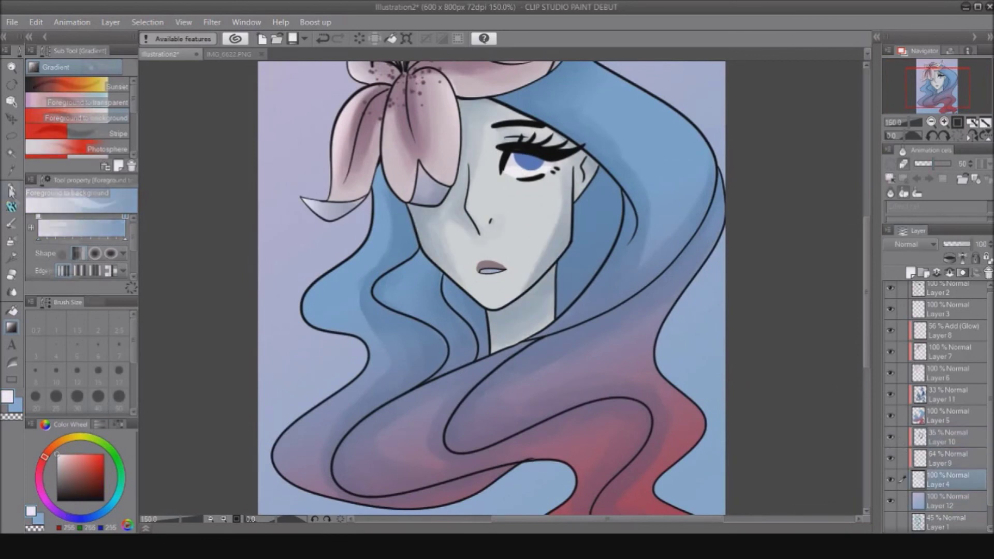
pyautogui.click(491, 270)
pyautogui.hotkey('ctrl', 'z')
pyautogui.click(497, 271)
pyautogui.hotkey('ctrl', 'z')
pyautogui.moveTo(493, 271); pyautogui.dragTo(496, 274)
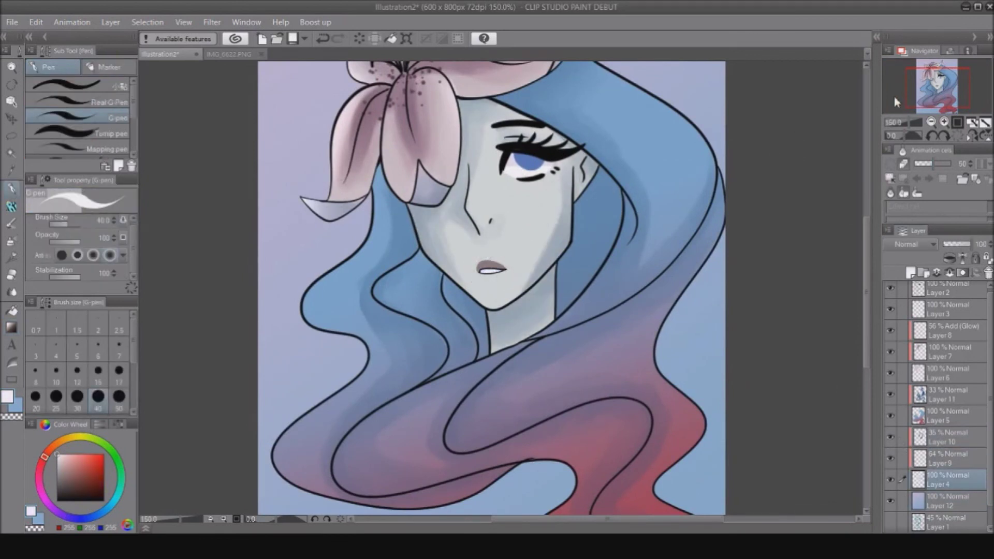
# - Hide and show the line art layer repeatedly to check the colouring underneath
pyautogui.click(953, 309)
pyautogui.click(891, 292)
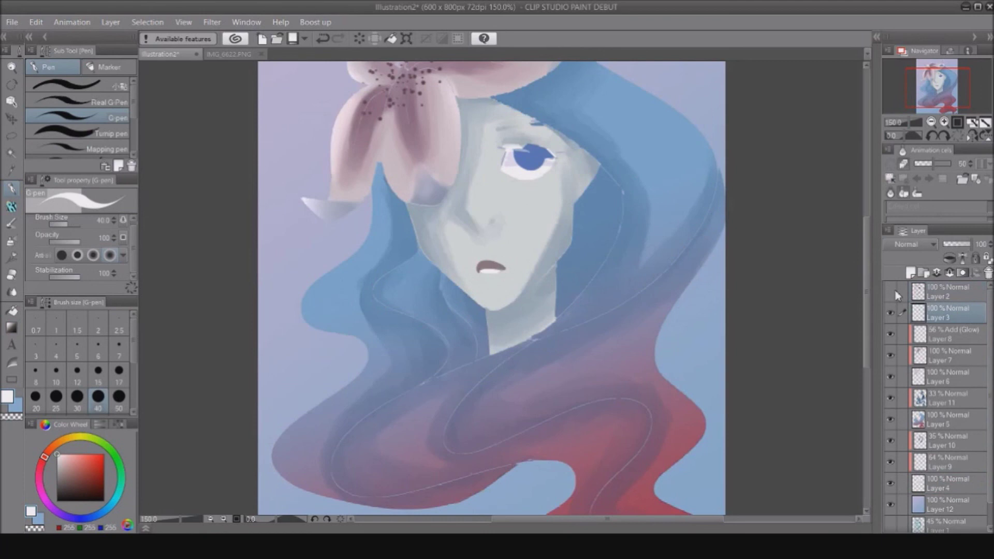
pyautogui.click(895, 292)
pyautogui.click(894, 292)
pyautogui.click(893, 292)
pyautogui.click(893, 293)
# - Paint a glowing blue highlight across the iris on the Add (Glow) layer with the size 12 G-pen
pyautogui.moveTo(959, 86); pyautogui.dragTo(960, 94)
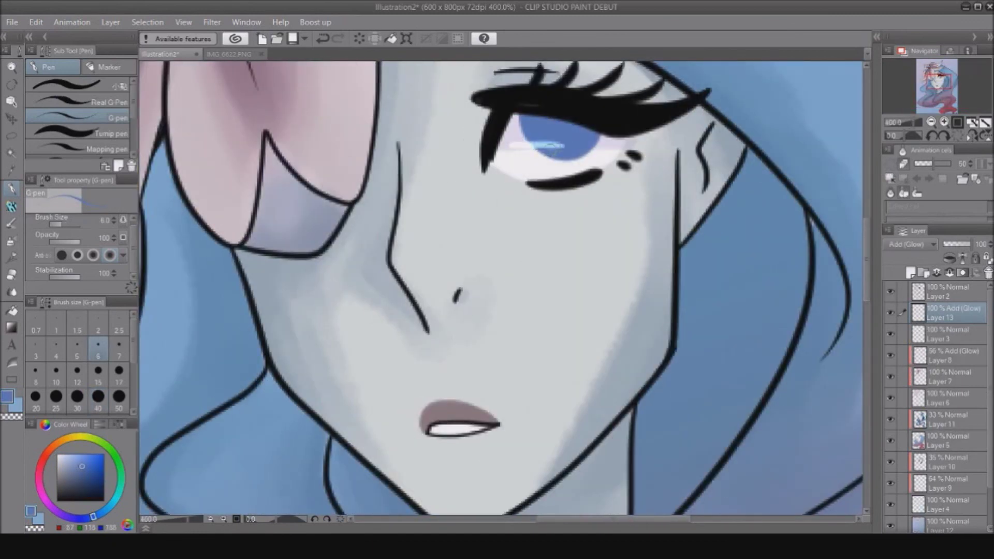
pyautogui.hotkey('ctrl', 'z')
pyautogui.press(']')
pyautogui.press(']')
pyautogui.press(']')
pyautogui.press(']')
pyautogui.moveTo(538, 145); pyautogui.dragTo(562, 144)
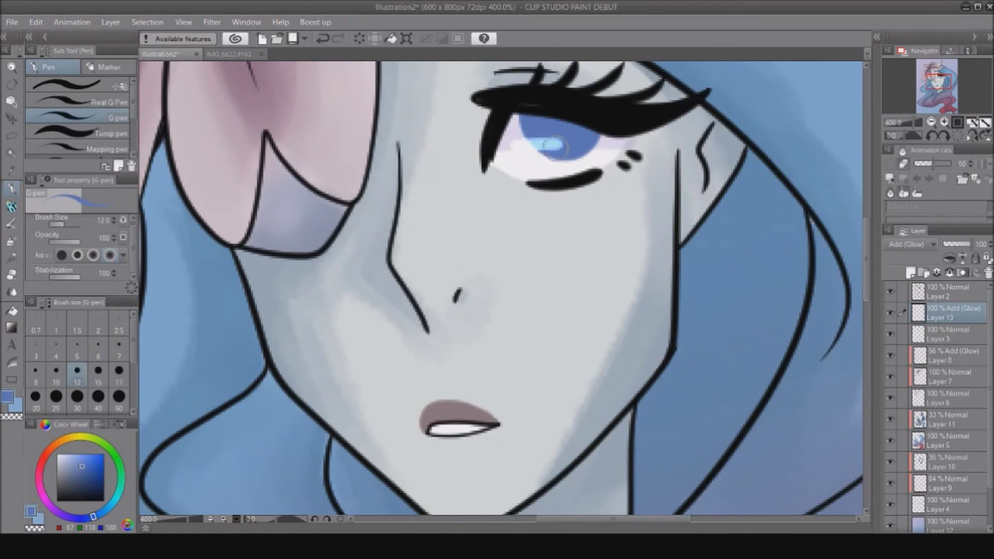
# - Add a layer above Layer 3 and paint a darker blue pupil in the iris with the size 12 G-pen
pyautogui.click(948, 335)
pyautogui.click(911, 273)
pyautogui.click(88, 479)
pyautogui.moveTo(565, 120); pyautogui.dragTo(568, 144)
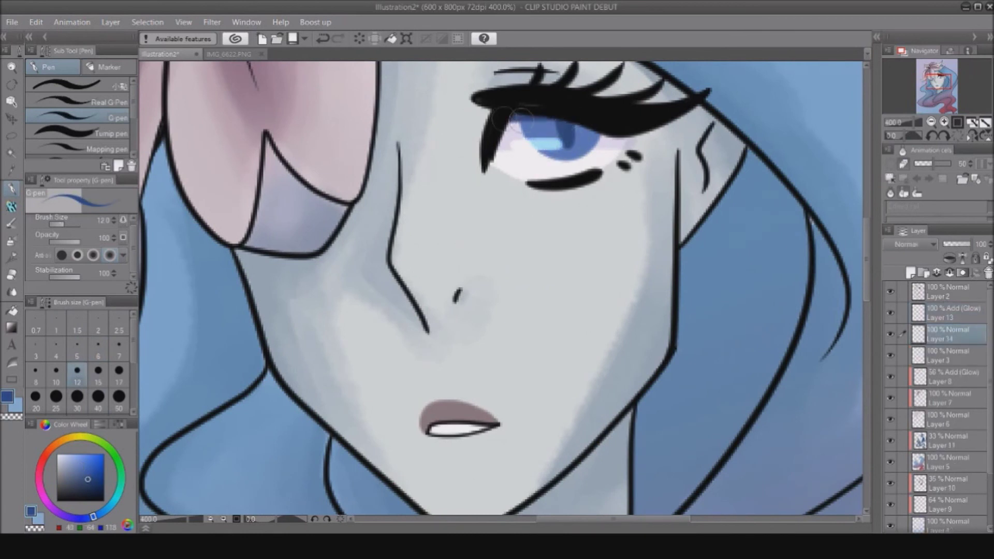
# - Blend the dark blue shading inside the iris with the Lighter ink brush, reduced to size 5
pyautogui.press('b')
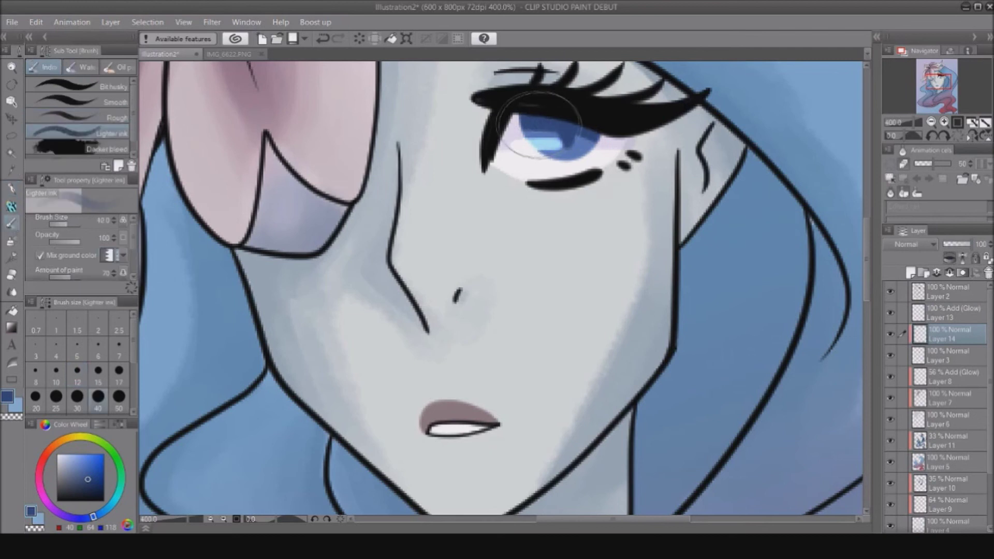
pyautogui.hotkey('ctrl', 'z')
pyautogui.press('[')
pyautogui.press('[')
pyautogui.press('[')
pyautogui.press('[')
pyautogui.press('[')
pyautogui.press('[')
pyautogui.press('[')
pyautogui.press('[')
pyautogui.press('[')
pyautogui.press('[')
pyautogui.press('[')
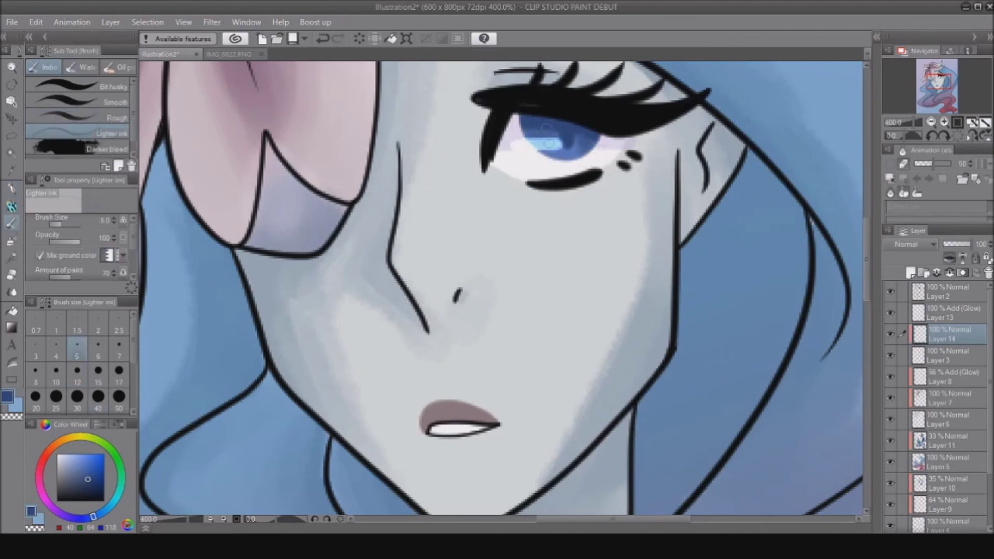
# - Add a new layer above the line art for the signature and choose the Smooth brush
pyautogui.click(931, 123)
pyautogui.click(931, 122)
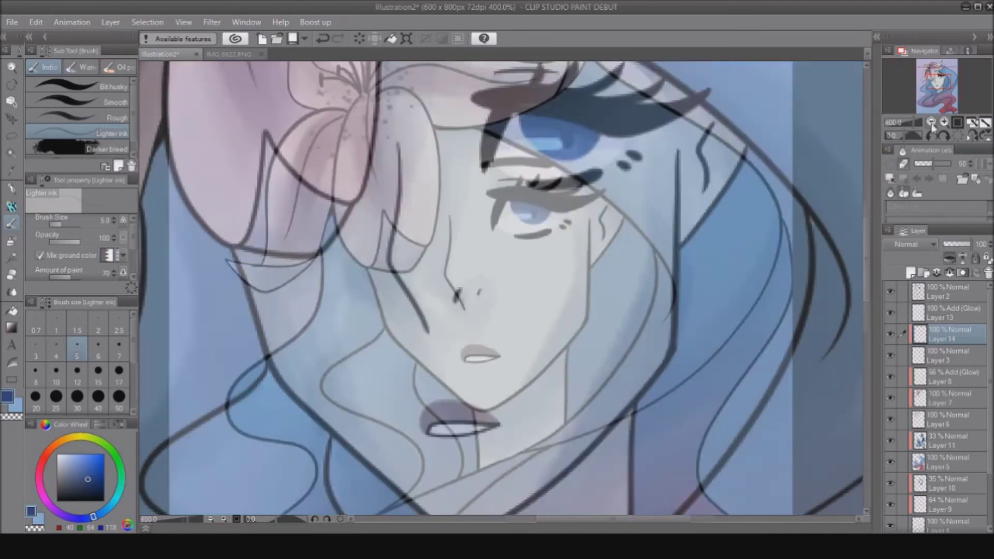
pyautogui.click(932, 122)
pyautogui.click(931, 122)
pyautogui.click(948, 292)
pyautogui.click(911, 273)
pyautogui.click(78, 102)
pyautogui.moveTo(359, 447); pyautogui.dragTo(357, 470)
pyautogui.hotkey('ctrl', 'z')
# - Write the artist's signature in dark blue below the hair's inner curve with the size 5 Smooth brush
pyautogui.click(945, 122)
pyautogui.click(945, 122)
pyautogui.click(938, 107)
pyautogui.click(945, 136)
pyautogui.click(944, 135)
pyautogui.moveTo(461, 242)
pyautogui.mouseDown()
pyautogui.moveTo(531, 241)
pyautogui.moveTo(542, 268)
pyautogui.mouseUp()
pyautogui.hotkey('ctrl', 'z')
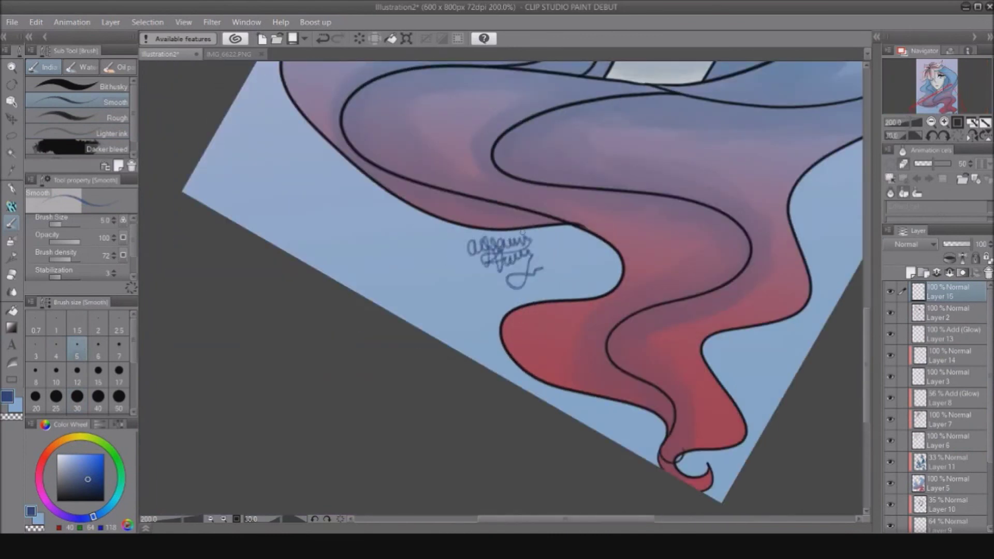
# - Select the signature with the Lasso, shrink it and move it up into the hair's inner curve
pyautogui.click(935, 135)
pyautogui.click(11, 136)
pyautogui.moveTo(491, 226)
pyautogui.mouseDown()
pyautogui.moveTo(539, 237)
pyautogui.moveTo(491, 228)
pyautogui.mouseUp()
pyautogui.click(543, 322)
pyautogui.moveTo(457, 293); pyautogui.dragTo(456, 291)
pyautogui.moveTo(513, 246); pyautogui.dragTo(548, 217)
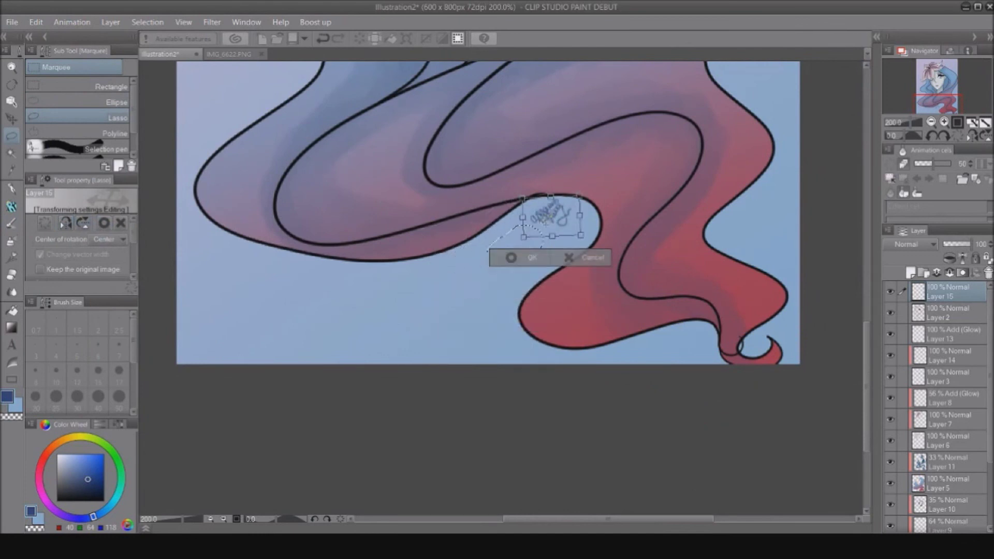
pyautogui.click(524, 258)
pyautogui.click(457, 258)
# - Close the water lily illustration after viewing it in full
pyautogui.click(932, 122)
pyautogui.click(931, 122)
pyautogui.moveTo(937, 101); pyautogui.dragTo(936, 87)
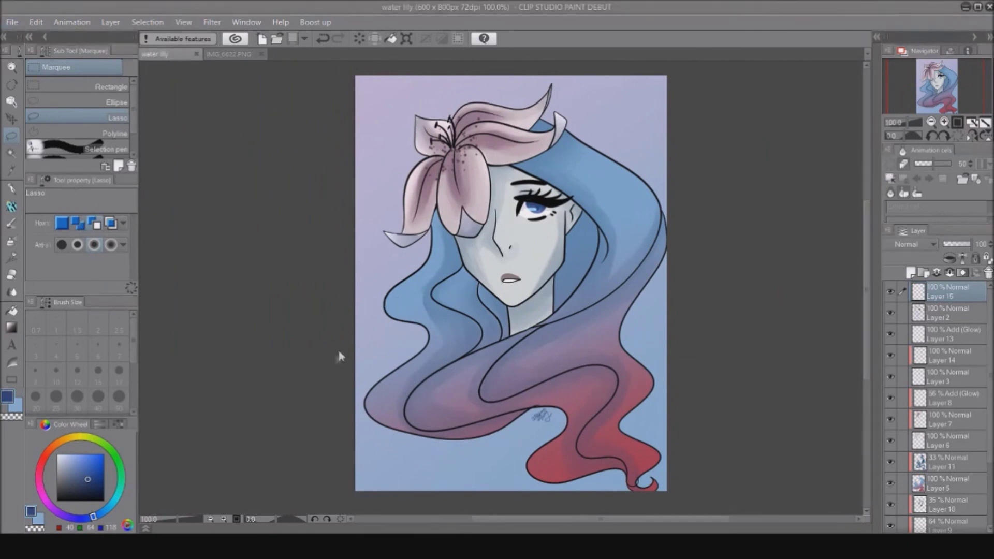
pyautogui.hotkey('ctrl', 'w')
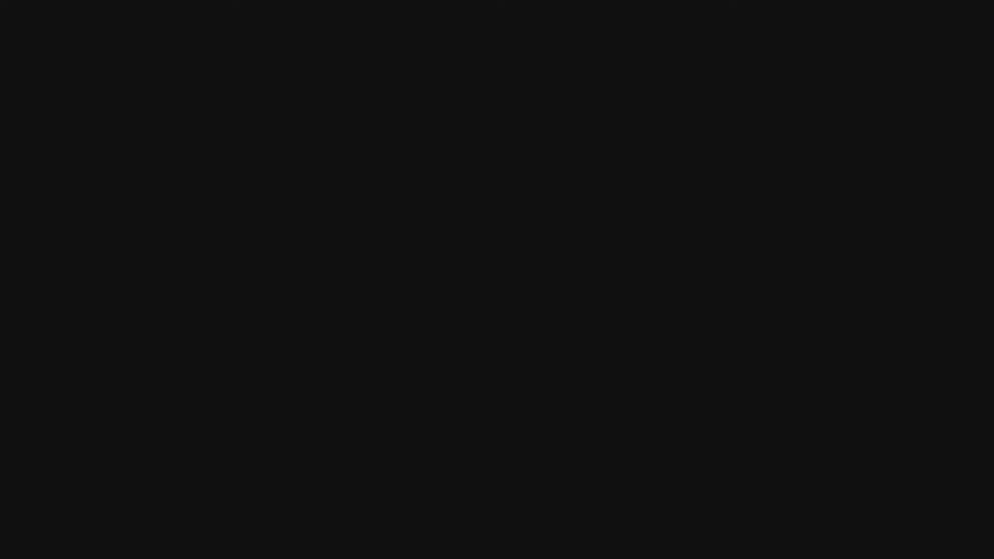
# - Begin sketching the skeleton's boxy head and neck with the size 12 Real pencil
pyautogui.moveTo(462, 158); pyautogui.dragTo(459, 227)
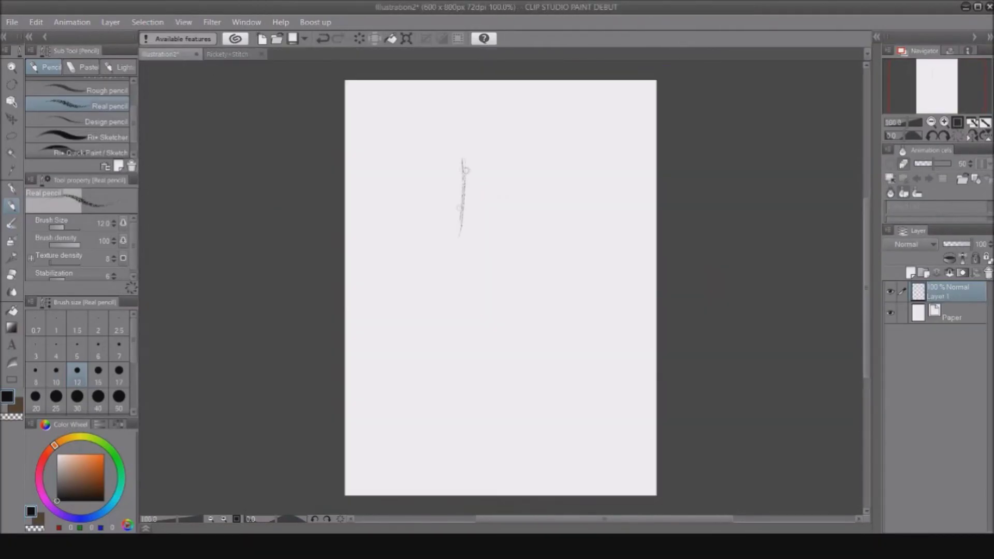
pyautogui.moveTo(541, 168); pyautogui.dragTo(515, 265)
pyautogui.moveTo(481, 259); pyautogui.dragTo(472, 321)
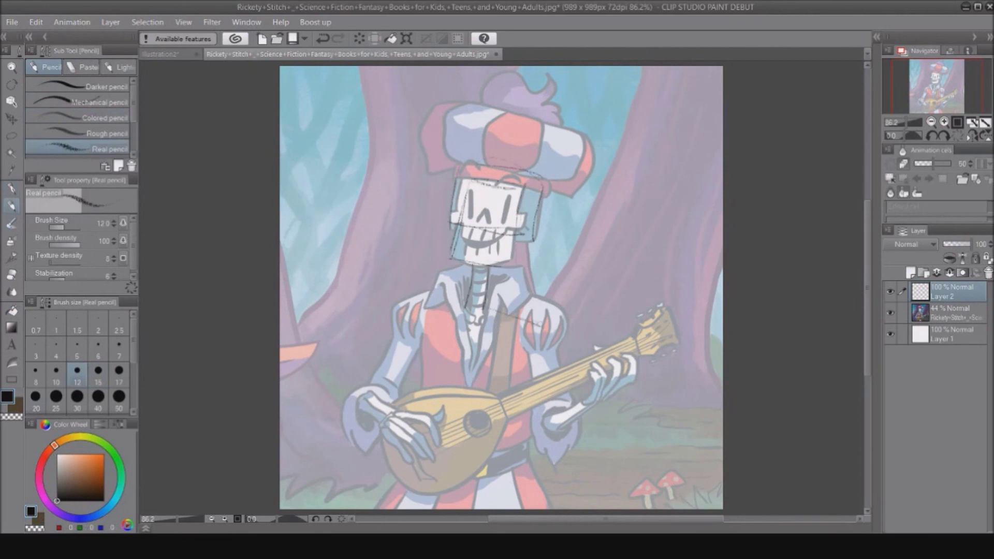
# - Trace the reference skeleton's torso, collar and arm with the size 12 Real pencil
pyautogui.moveTo(542, 327); pyautogui.dragTo(508, 464)
pyautogui.moveTo(432, 297); pyautogui.dragTo(461, 303)
pyautogui.moveTo(430, 310); pyautogui.dragTo(415, 408)
pyautogui.moveTo(422, 380); pyautogui.dragTo(424, 466)
pyautogui.moveTo(434, 456); pyautogui.dragTo(489, 465)
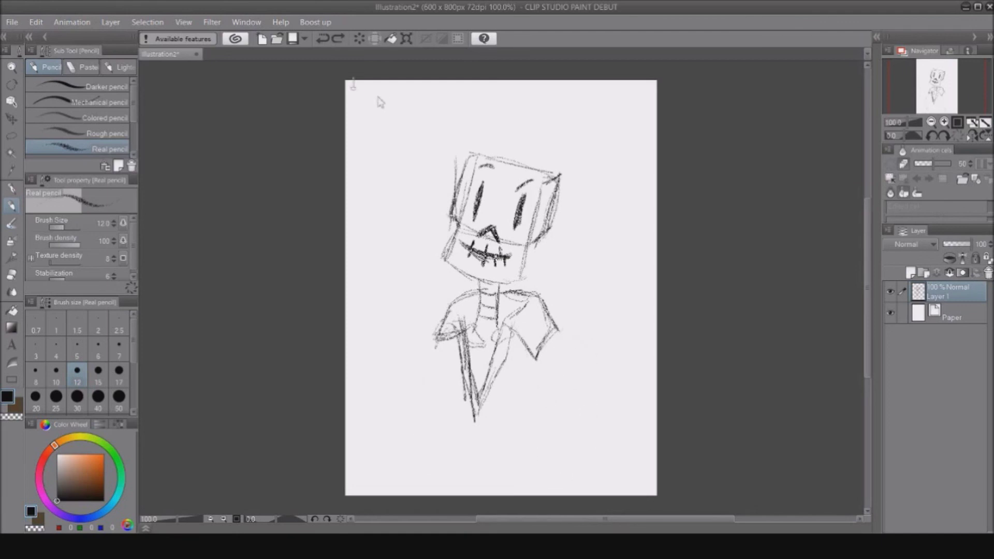
# - Select the whole skeleton sketch with the Lasso and enlarge it on the page
pyautogui.moveTo(597, 343); pyautogui.dragTo(577, 171)
pyautogui.hotkey('ctrl', 't')
pyautogui.moveTo(609, 441); pyautogui.dragTo(621, 465)
pyautogui.moveTo(389, 120); pyautogui.dragTo(378, 105)
pyautogui.moveTo(384, 124)
pyautogui.mouseDown()
pyautogui.moveTo(403, 146)
pyautogui.moveTo(375, 91)
pyautogui.mouseUp()
pyautogui.moveTo(395, 151); pyautogui.dragTo(388, 167)
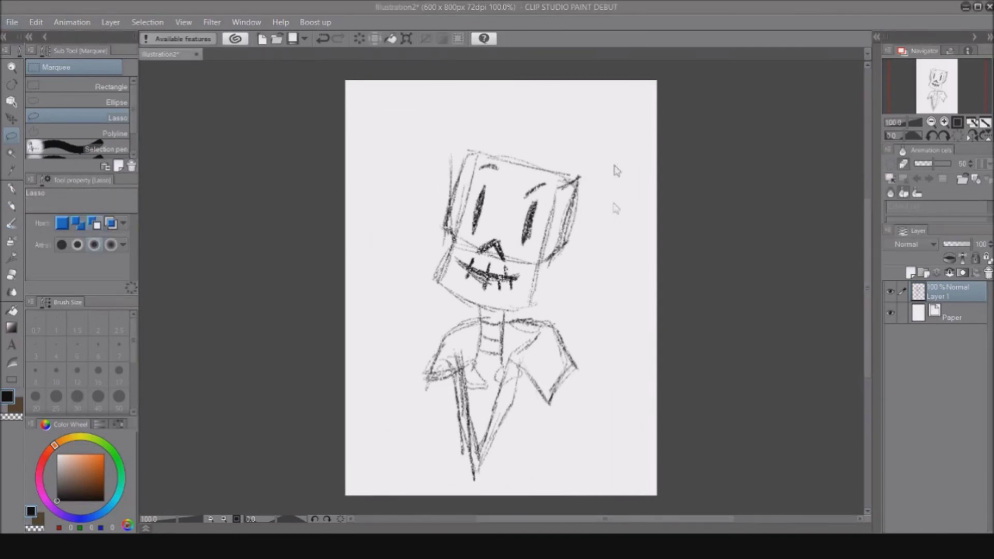
# - Sketch the hat's band across the top of the skull with the Real pencil, checking the reference image
pyautogui.click(248, 53)
pyautogui.click(176, 55)
pyautogui.click(12, 206)
pyautogui.moveTo(457, 153); pyautogui.dragTo(578, 201)
pyautogui.hotkey('ctrl', 'z')
pyautogui.click(249, 54)
pyautogui.click(176, 54)
# - Sketch the outline of the wide, floppy hat around the top of the skull, comparing it with the reference image
pyautogui.moveTo(411, 196); pyautogui.dragTo(457, 179)
pyautogui.moveTo(387, 123); pyautogui.dragTo(411, 197)
pyautogui.moveTo(389, 121); pyautogui.dragTo(521, 107)
pyautogui.moveTo(435, 98); pyautogui.dragTo(618, 143)
pyautogui.moveTo(639, 176); pyautogui.dragTo(615, 218)
pyautogui.click(233, 55)
pyautogui.click(176, 55)
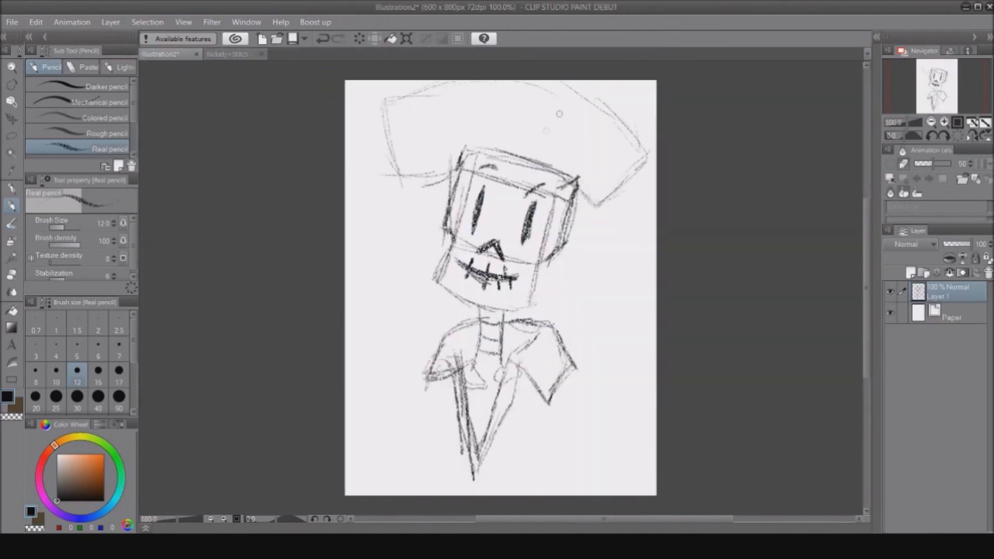